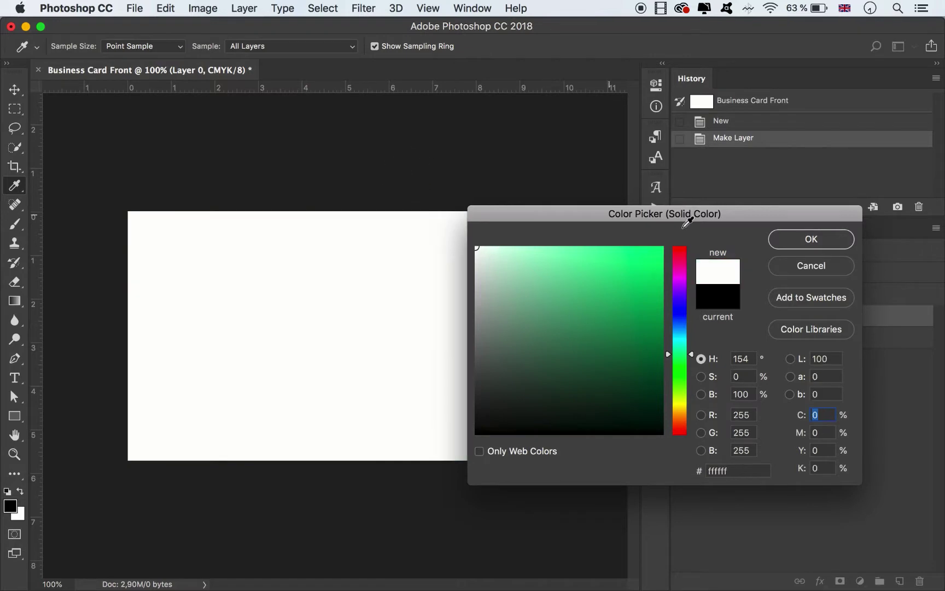
Make the solid colour fill white and delete the old empty Layer 0.
click(811, 239)
click(780, 345)
key(Delete)
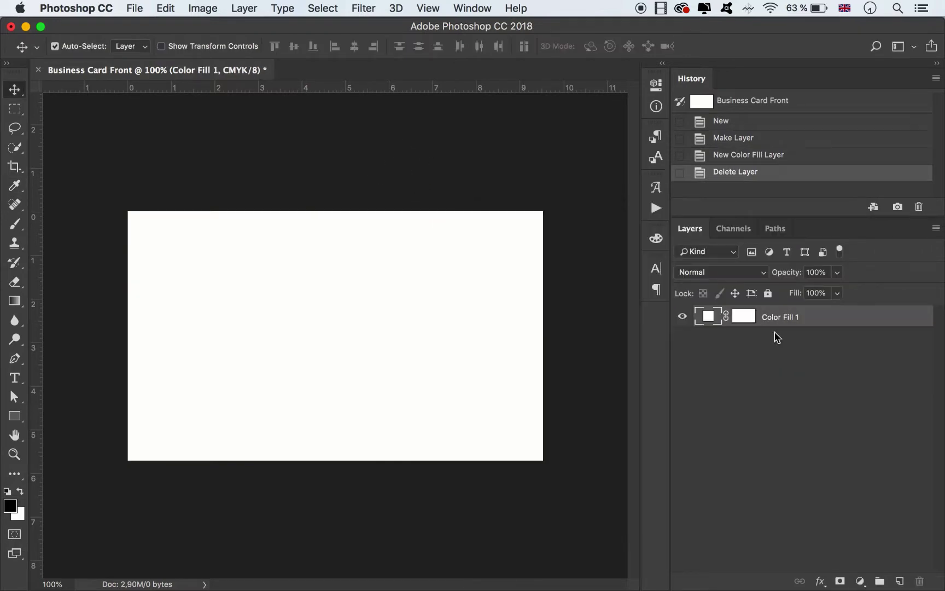
Delete the fill layer's mask and rename the layer Background.
right_click(745, 317)
click(771, 343)
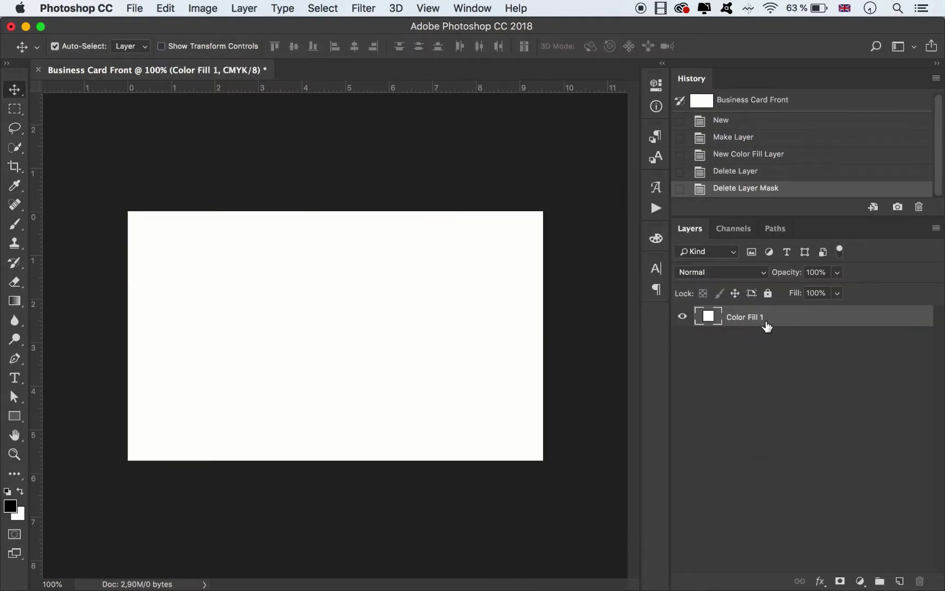
double_click(745, 317)
text(Background)
key(Return)
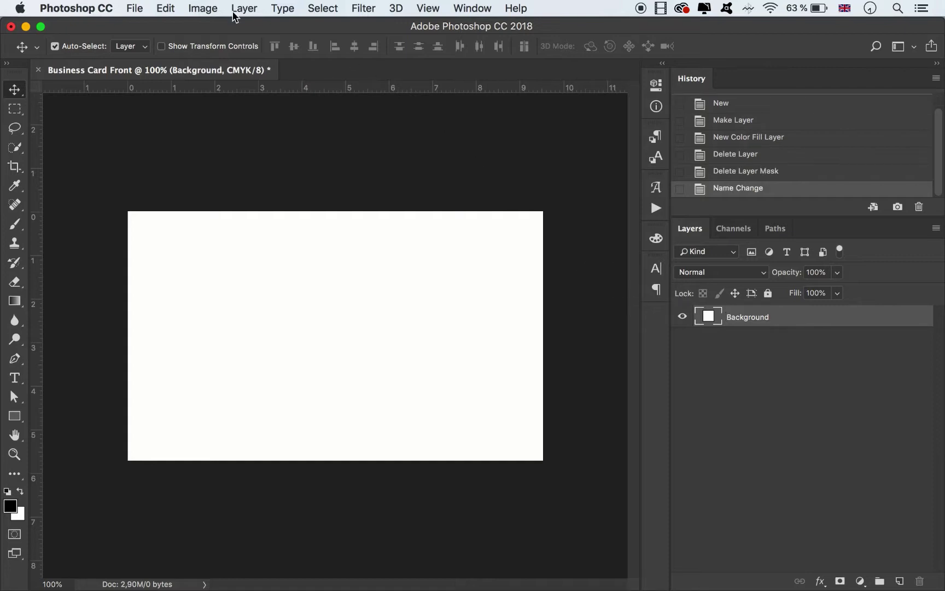
Add two horizontal guides near the card's top and bottom edges.
click(428, 8)
click(454, 401)
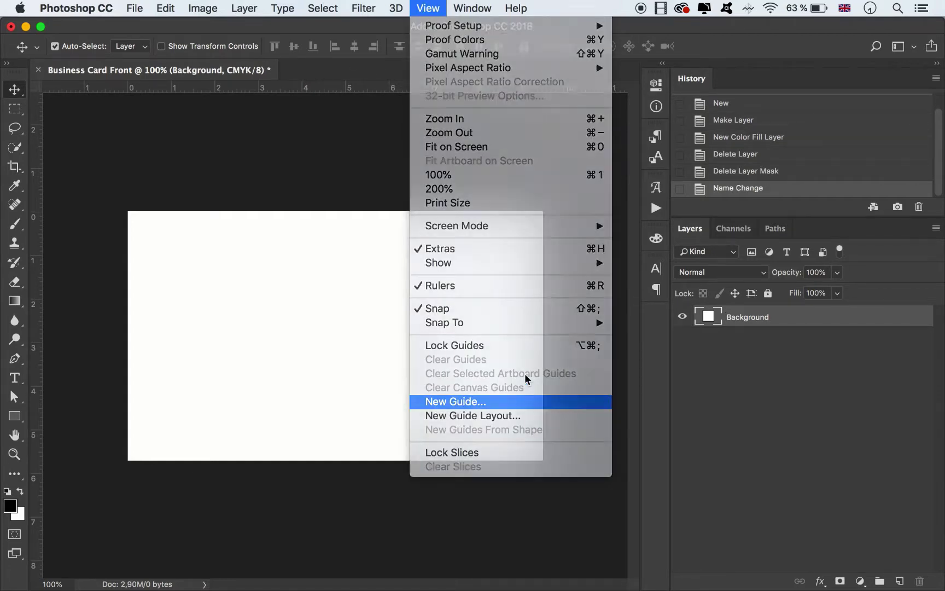
text(0,125)
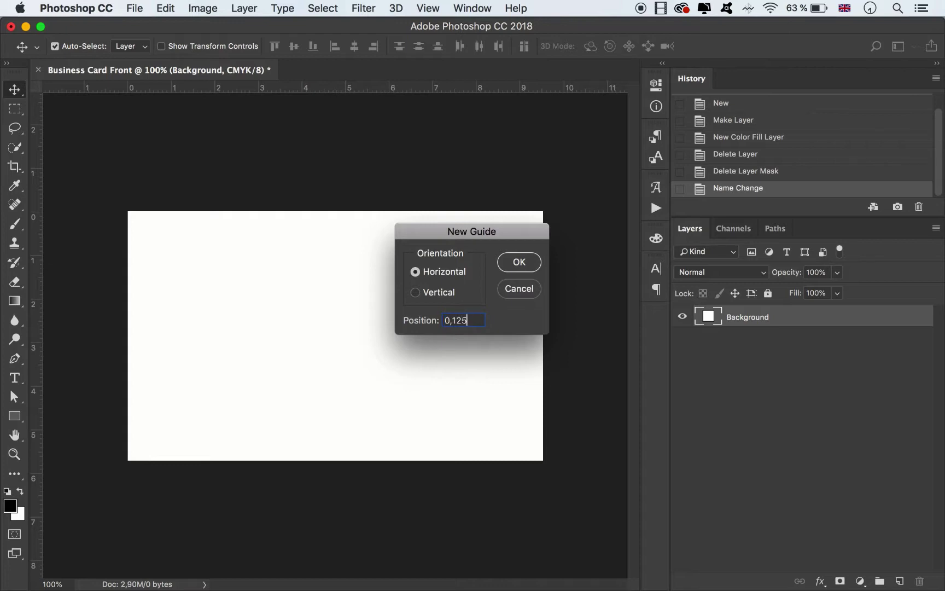
key(Return)
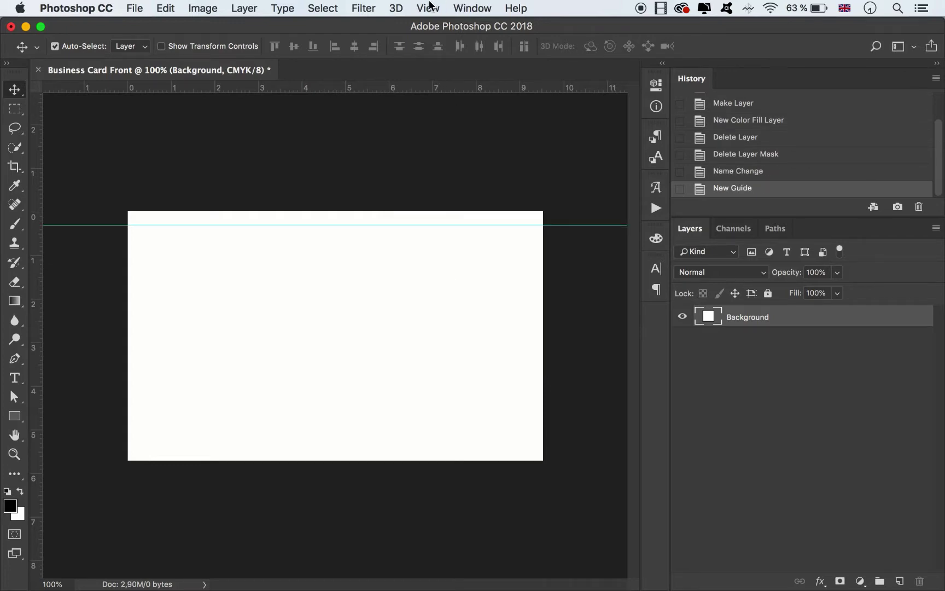
click(428, 7)
click(454, 402)
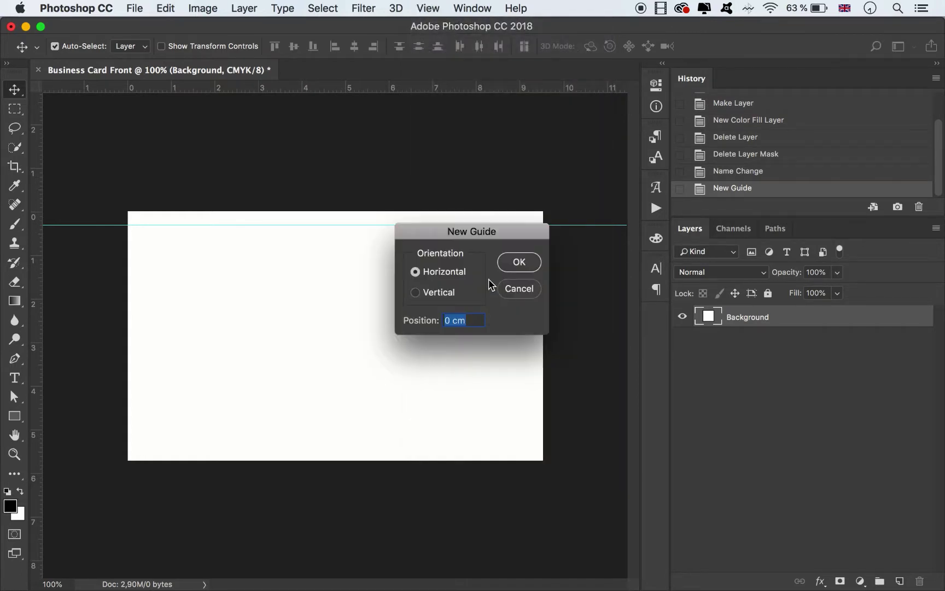
text(2,125)
key(Return)
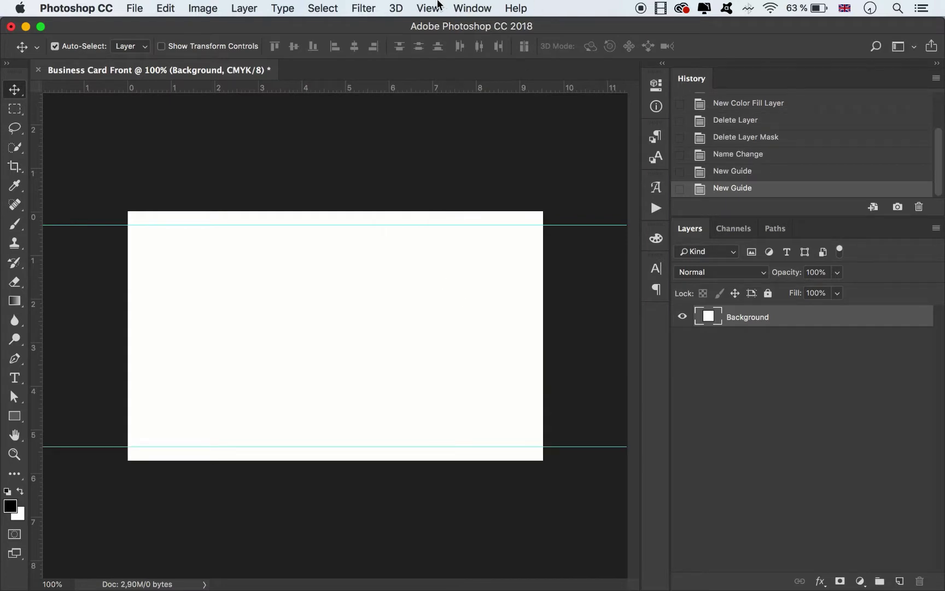
Add vertical guides at 0,125 in and 3,625 in near the side edges.
click(428, 7)
click(470, 401)
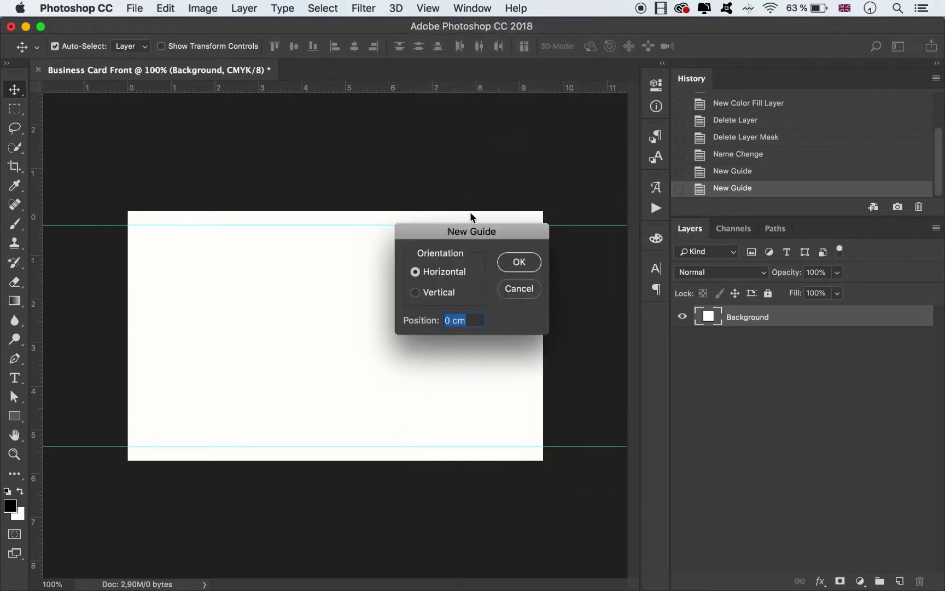
text(0)
key(Return)
click(428, 8)
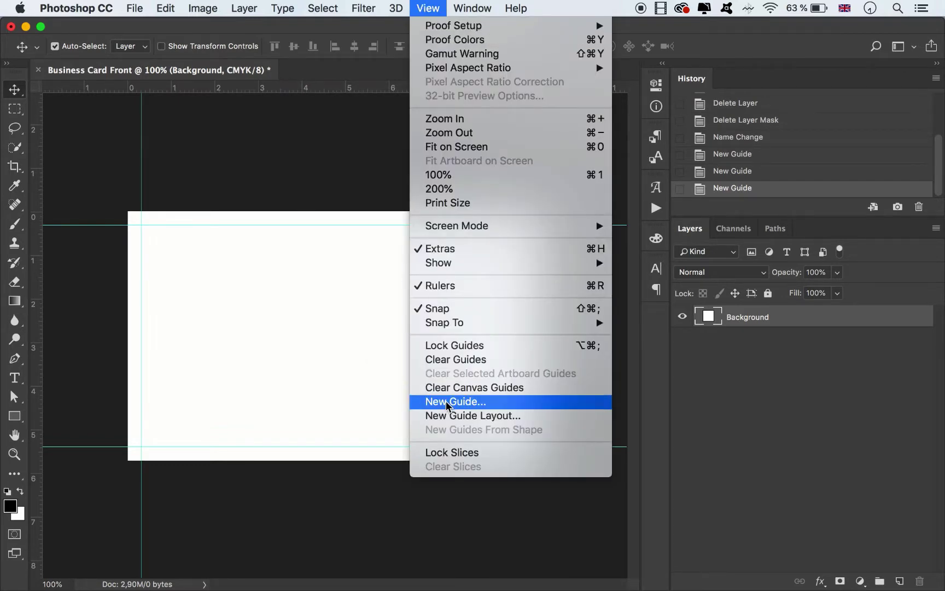
click(448, 402)
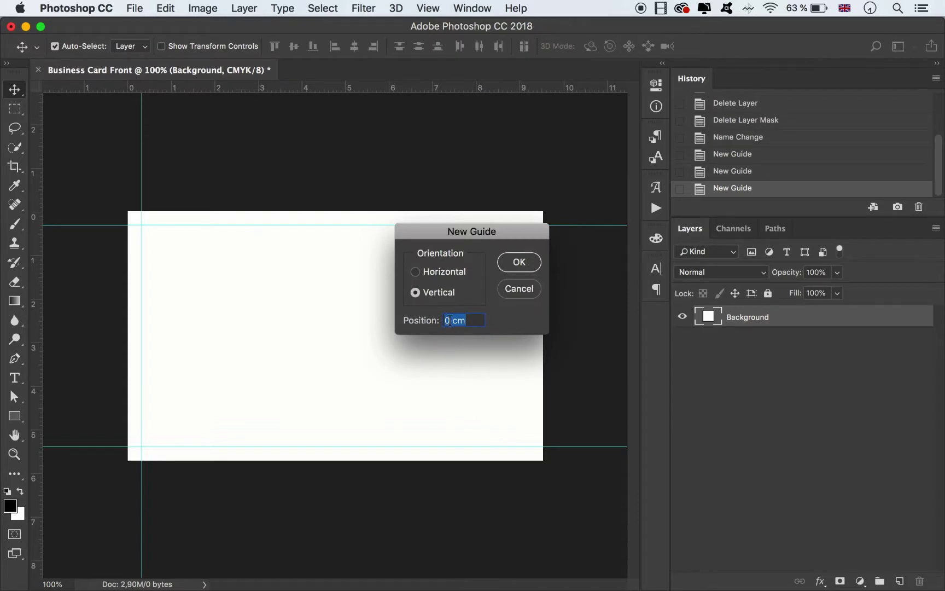
text(3,625 in)
key(Return)
click(448, 180)
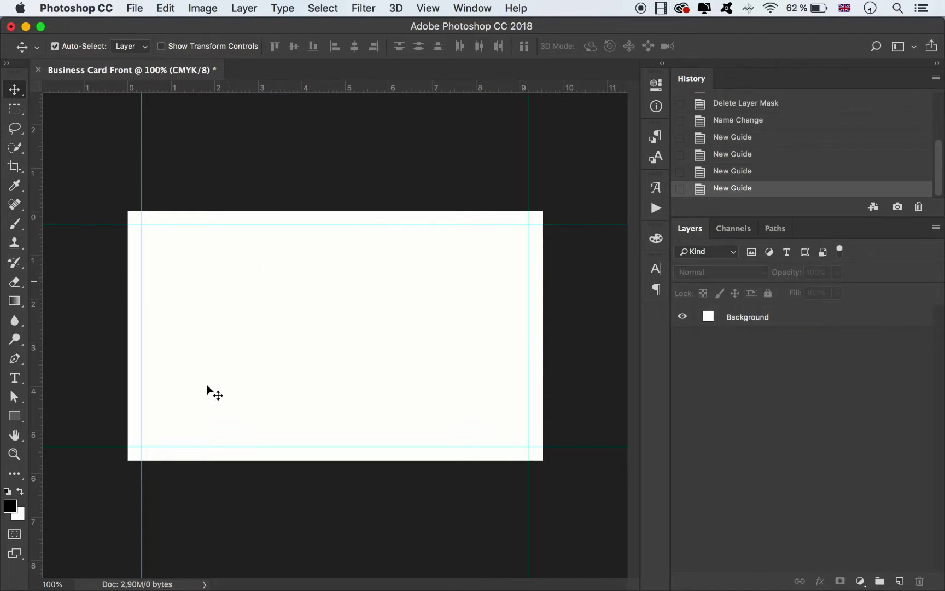
Place Abstract.png from Finder onto the card, shifted to the left edge, and commit it.
click(152, 581)
drag(186, 395, 314, 310)
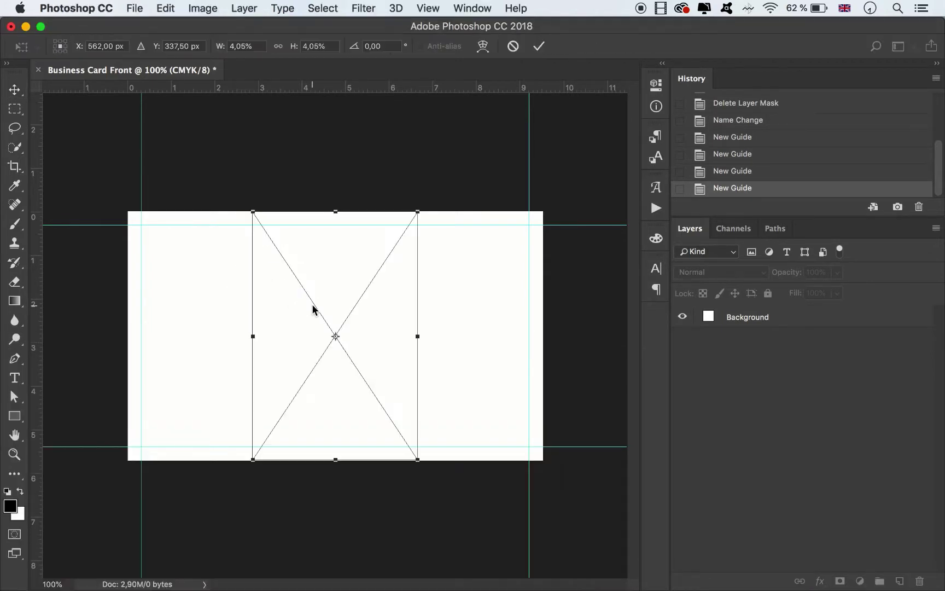
drag(355, 270, 236, 269)
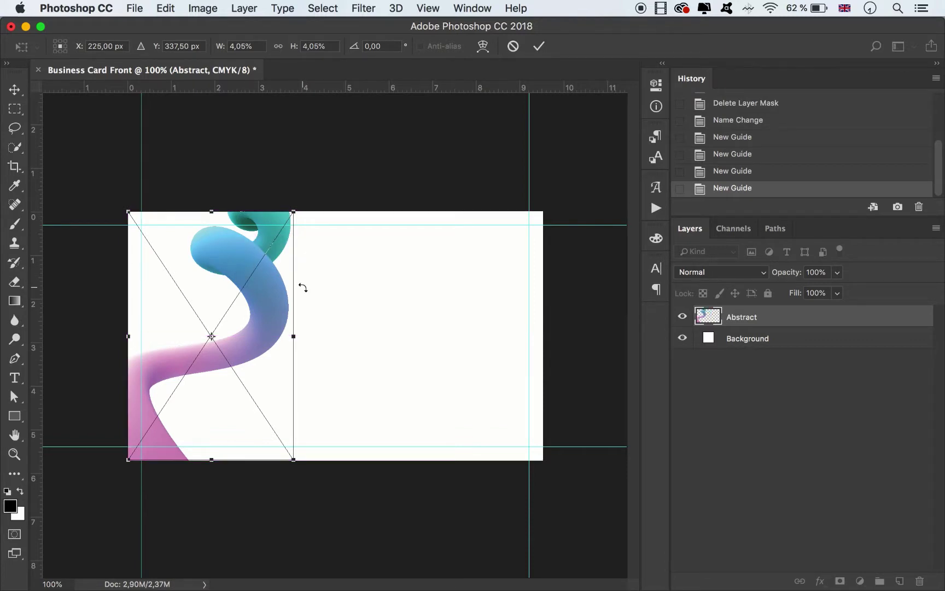
click(539, 46)
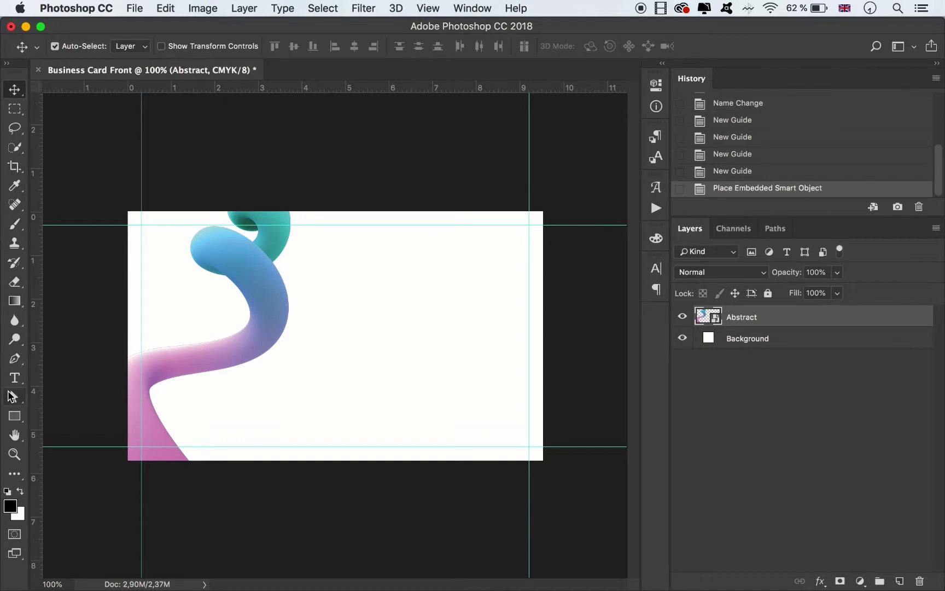
Type the cardholder's full name as a single text line over the swirl.
click(14, 377)
click(270, 402)
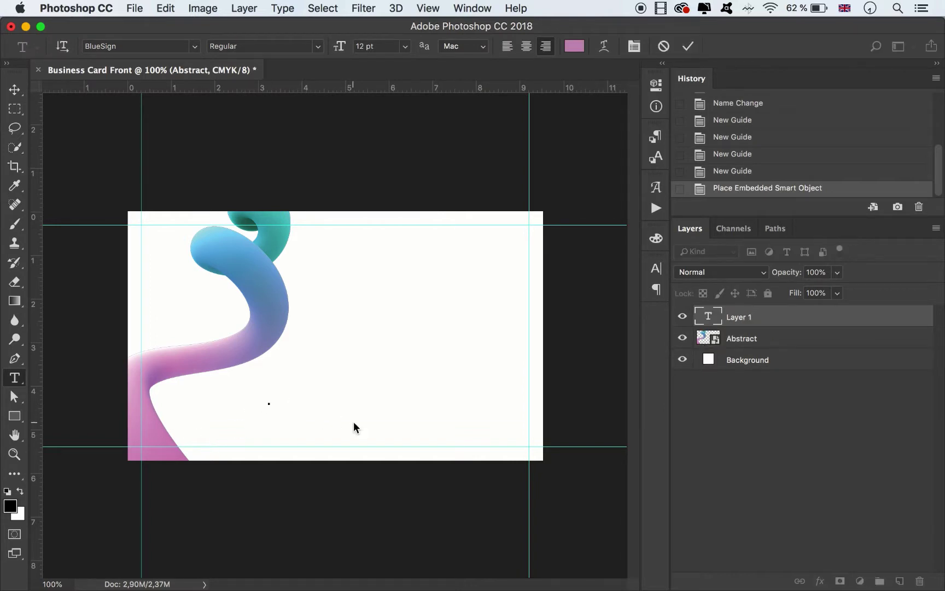
key(Return)
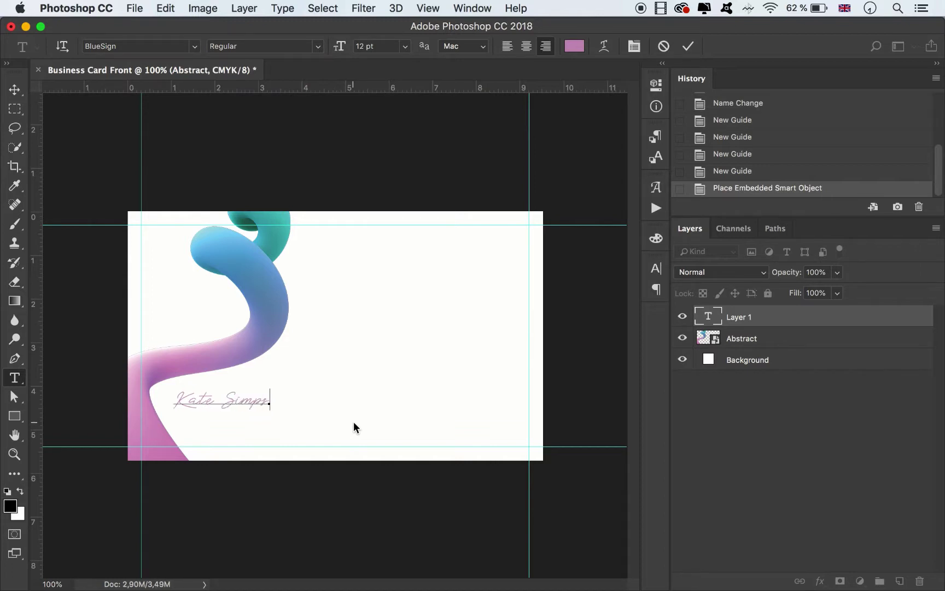
Set the name's font to Mont Heavy DEMO and commit the text.
key(super+a)
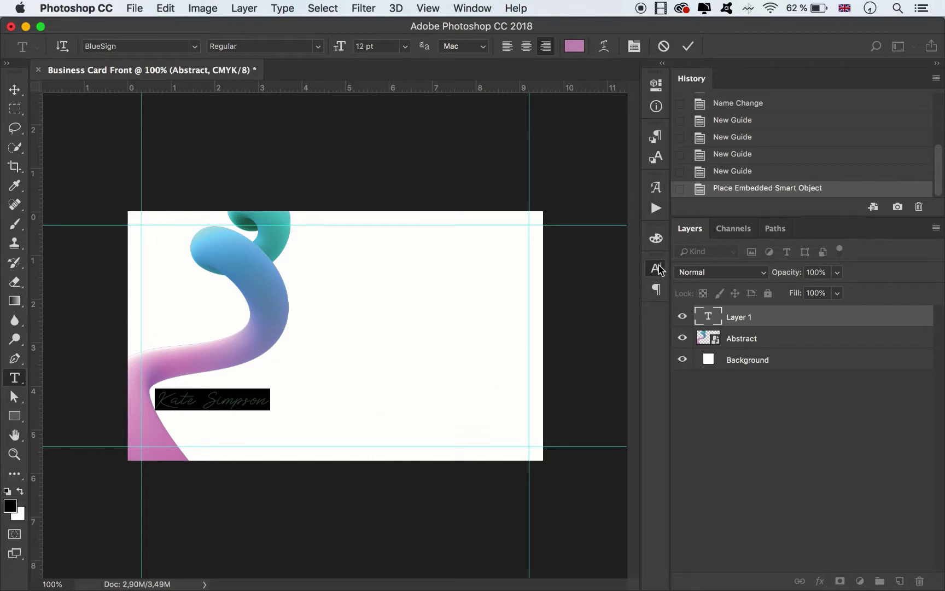
click(656, 268)
click(550, 285)
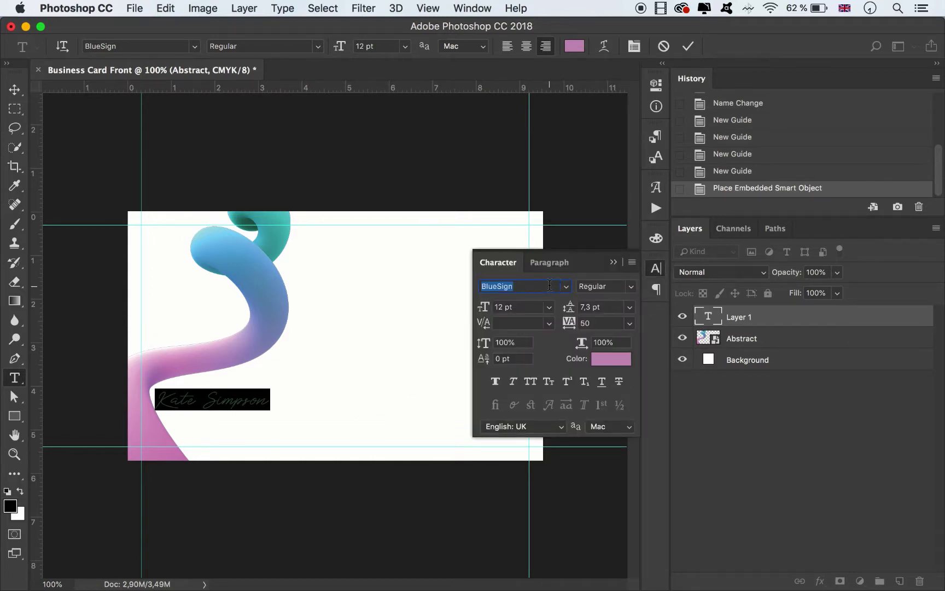
text(M)
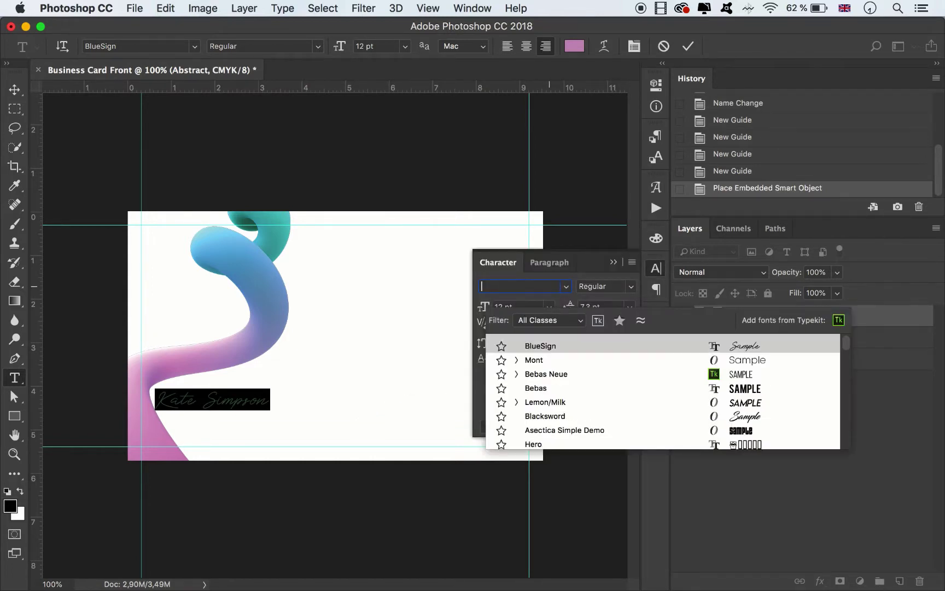
text(ont)
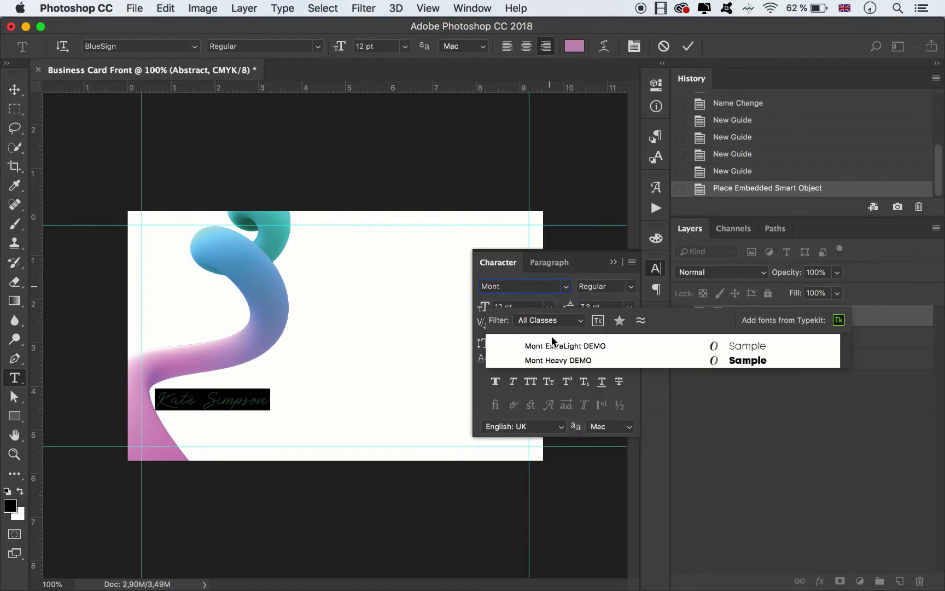
click(555, 361)
click(16, 91)
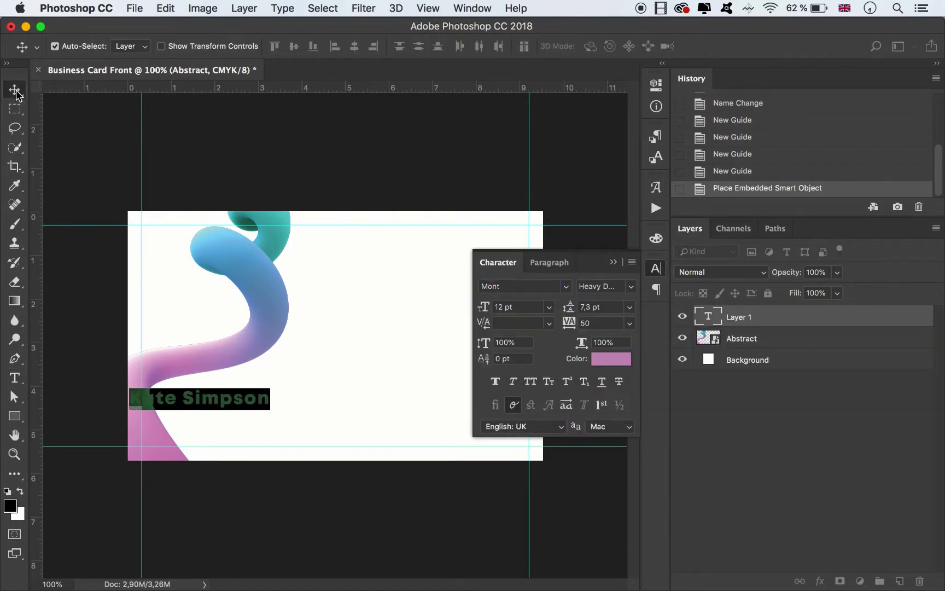
Resize the name to 24 pt and move it toward the card's lower right.
drag(262, 405, 400, 404)
click(550, 309)
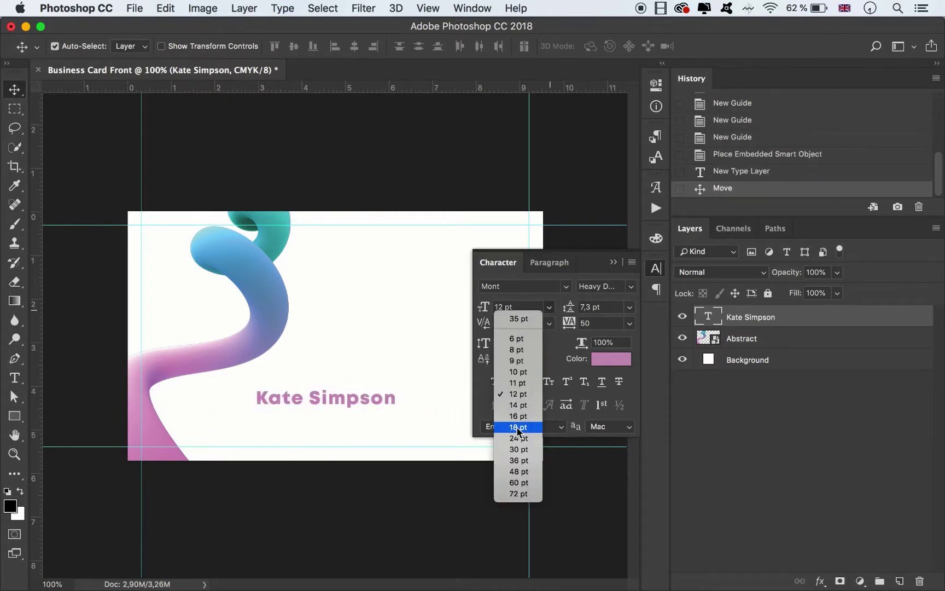
click(520, 457)
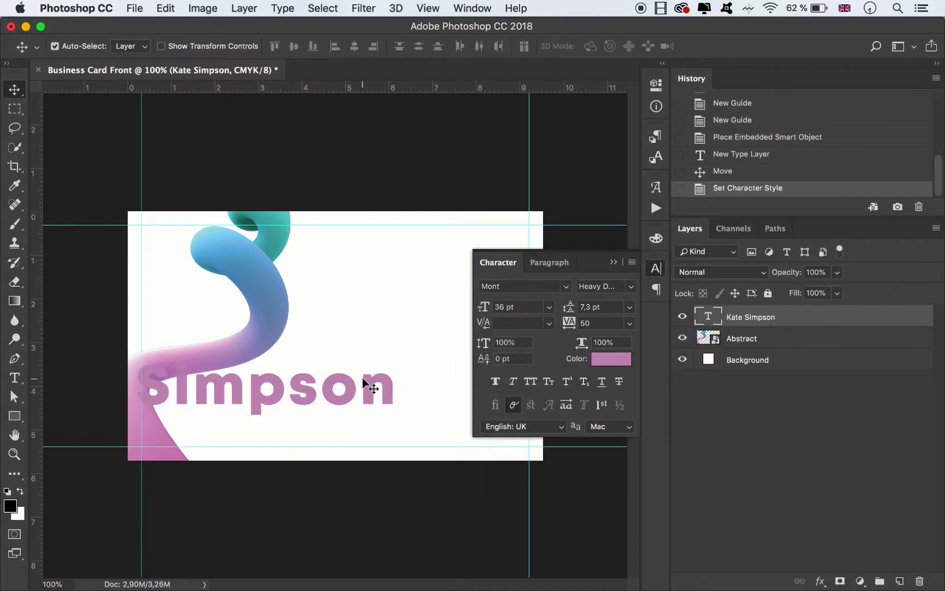
drag(365, 378, 477, 387)
click(549, 307)
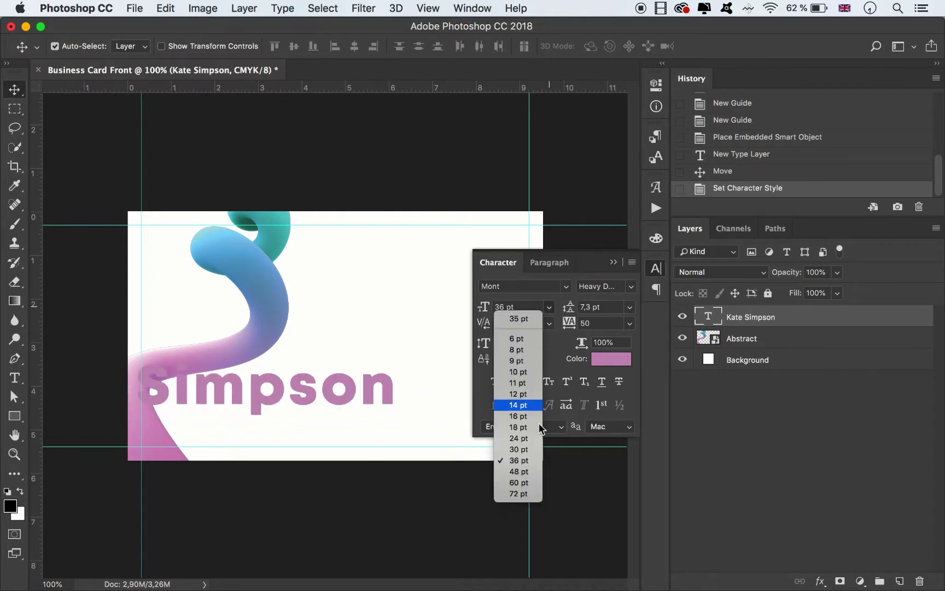
click(524, 436)
drag(321, 400, 419, 394)
click(611, 267)
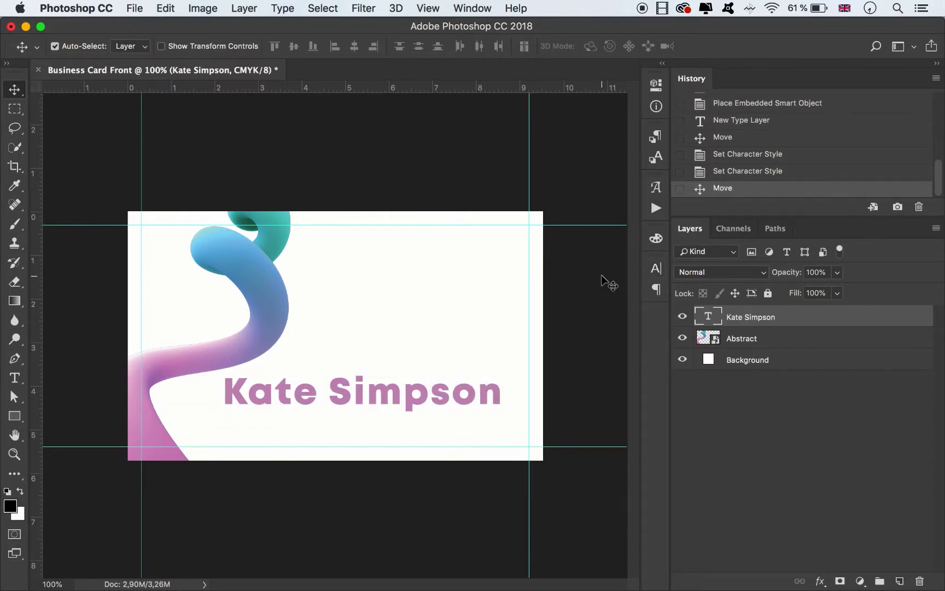
key(super+minus)
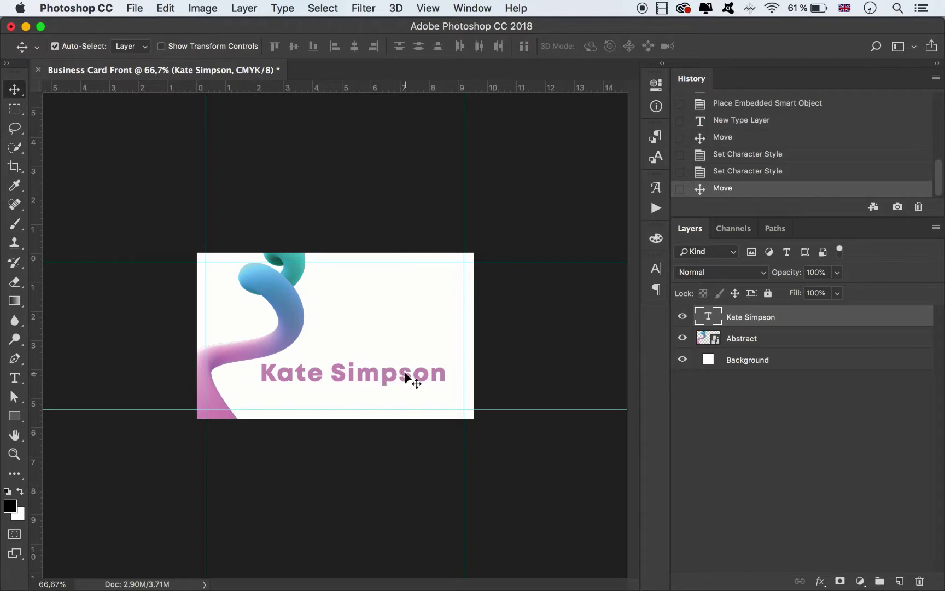
Set the name's tracking to 0 and nudge it slightly right.
click(656, 268)
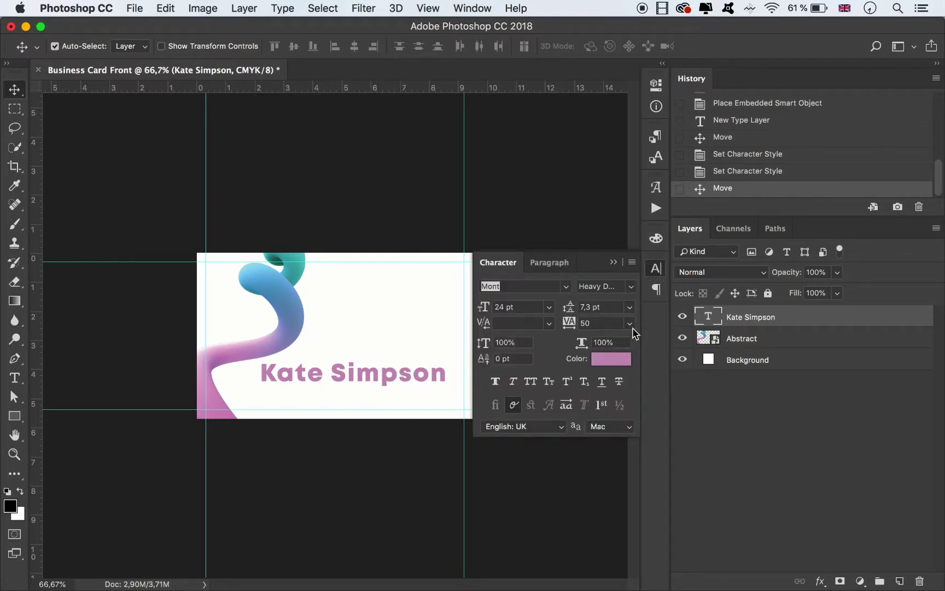
click(631, 323)
click(604, 410)
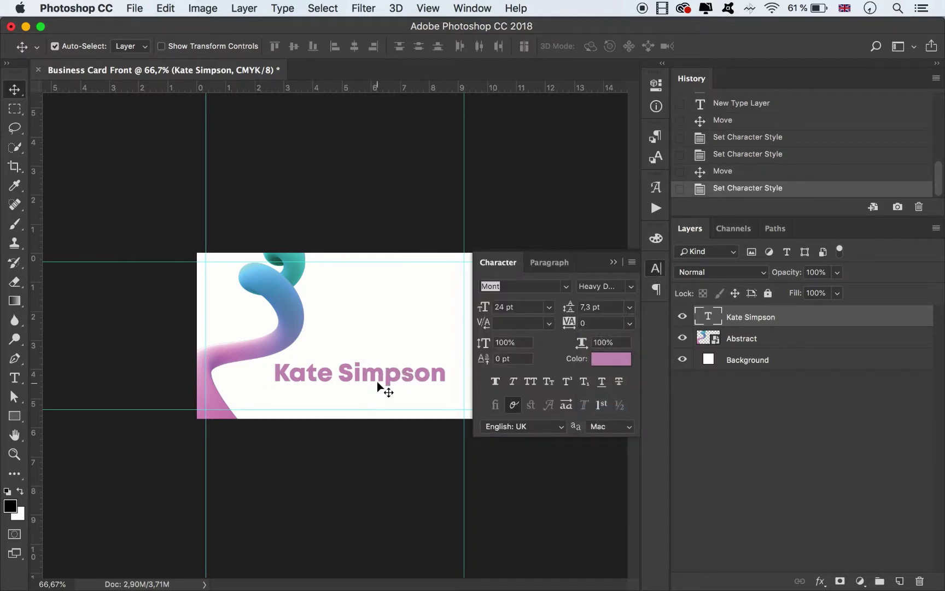
drag(382, 387, 385, 380)
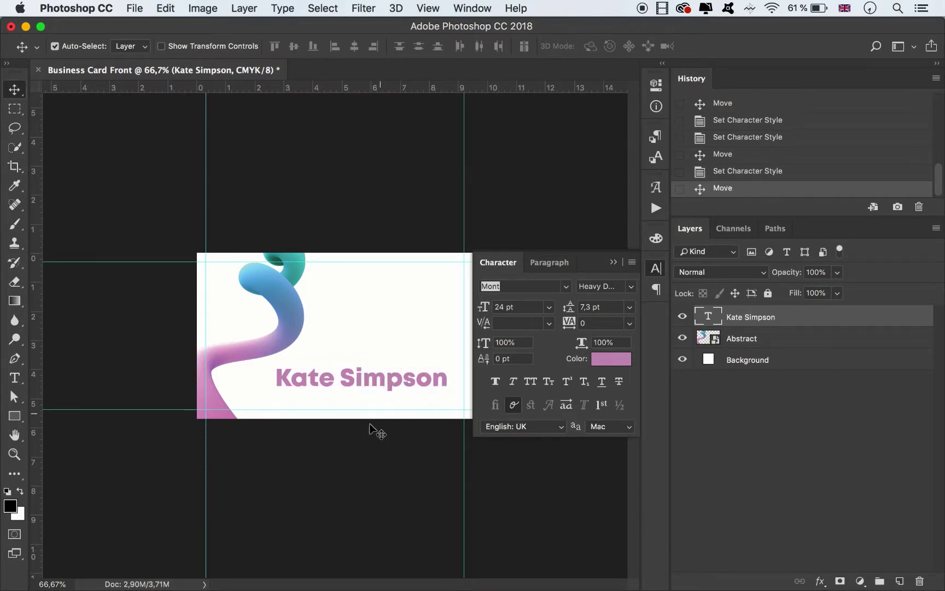
click(14, 417)
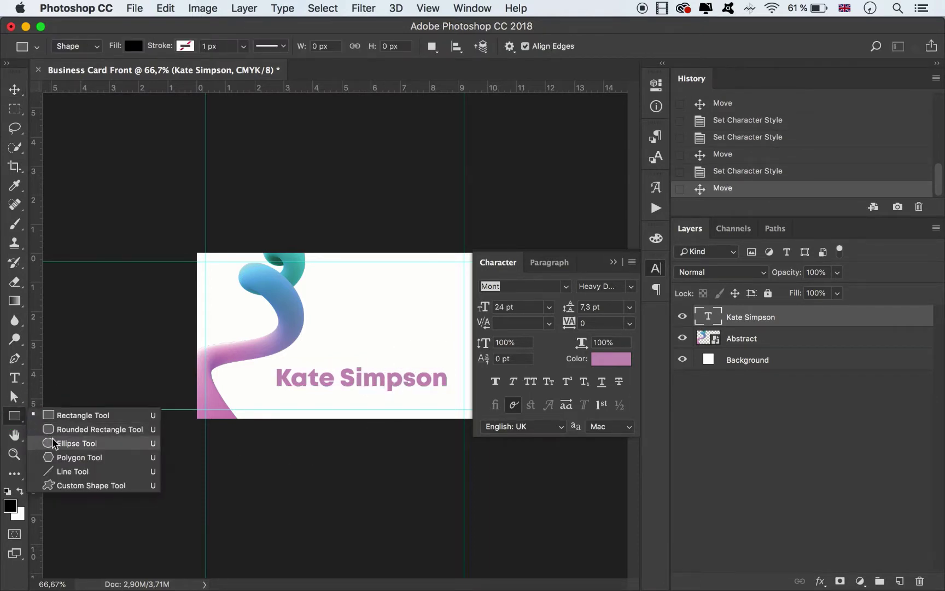
Draw a rounded-rectangle bar below the name, filled with the name's pink, corner radius 20.
click(87, 430)
drag(447, 393, 421, 399)
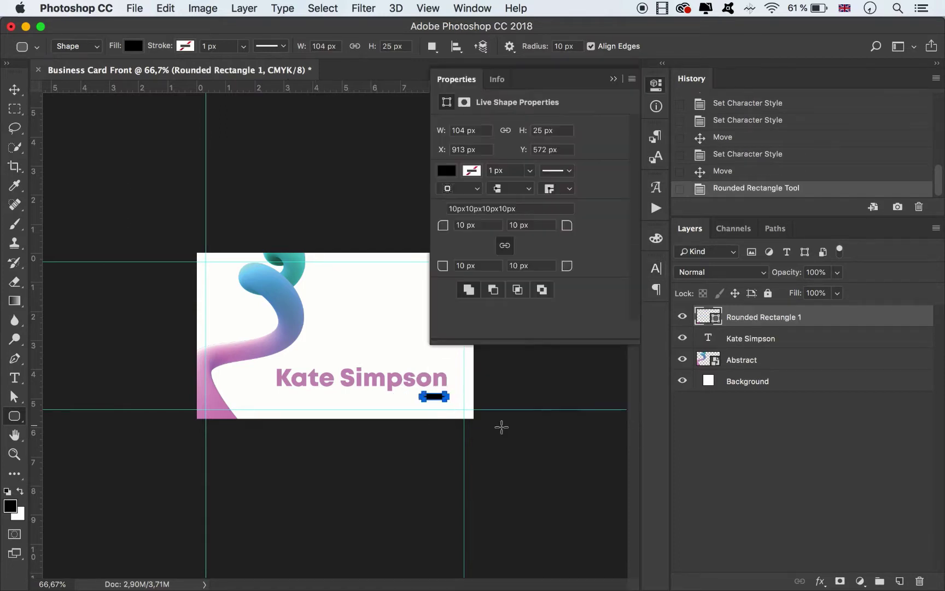
click(447, 171)
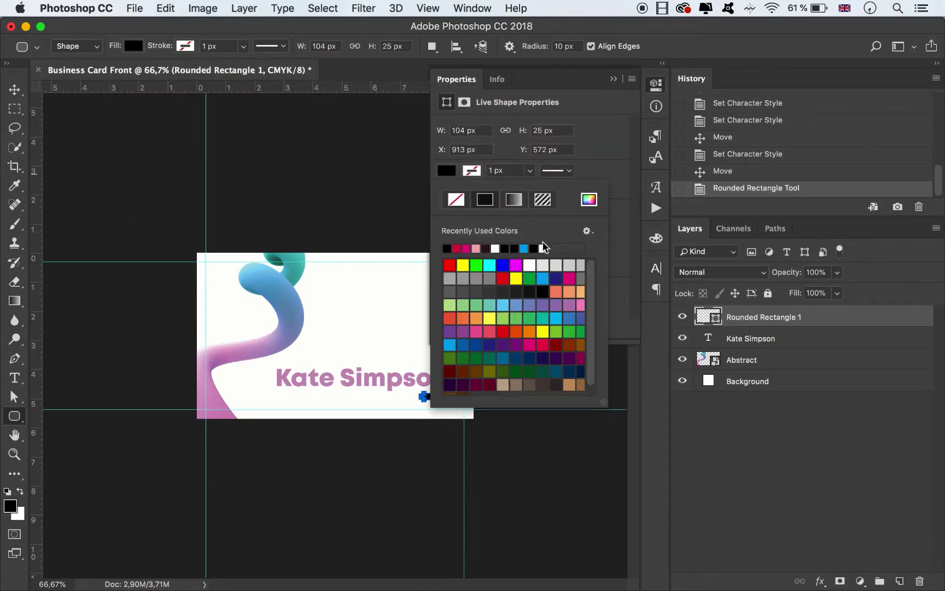
click(585, 200)
click(345, 369)
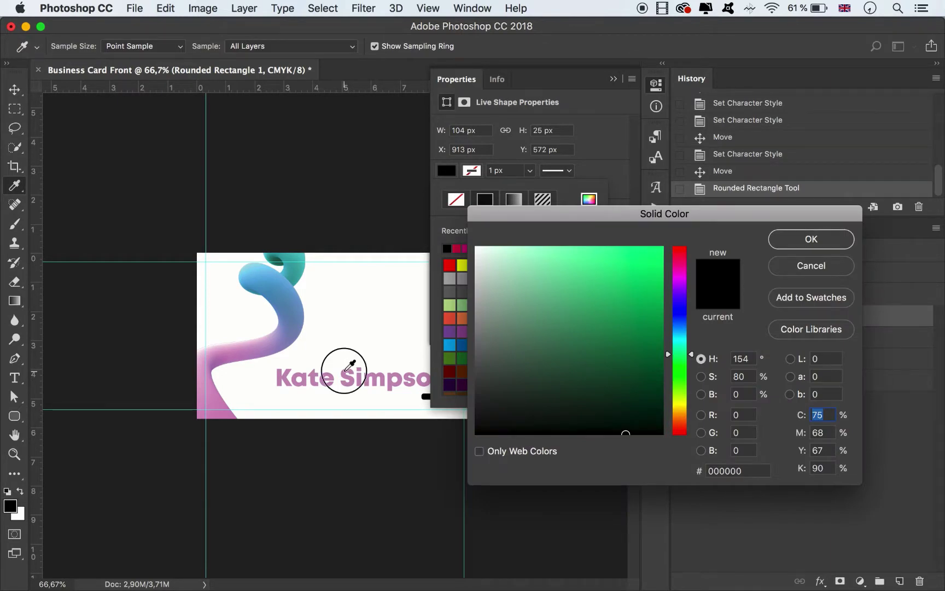
click(791, 241)
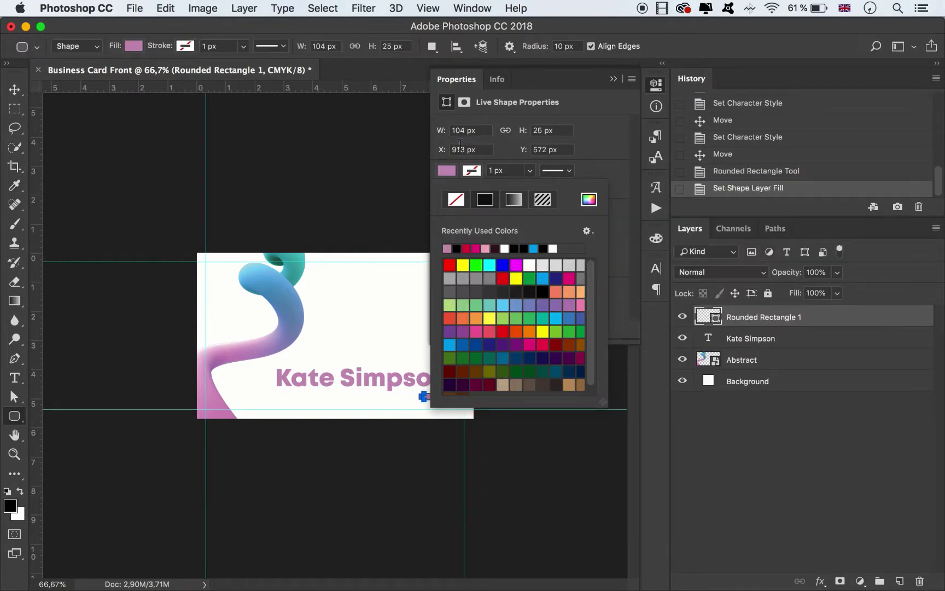
click(600, 168)
click(462, 225)
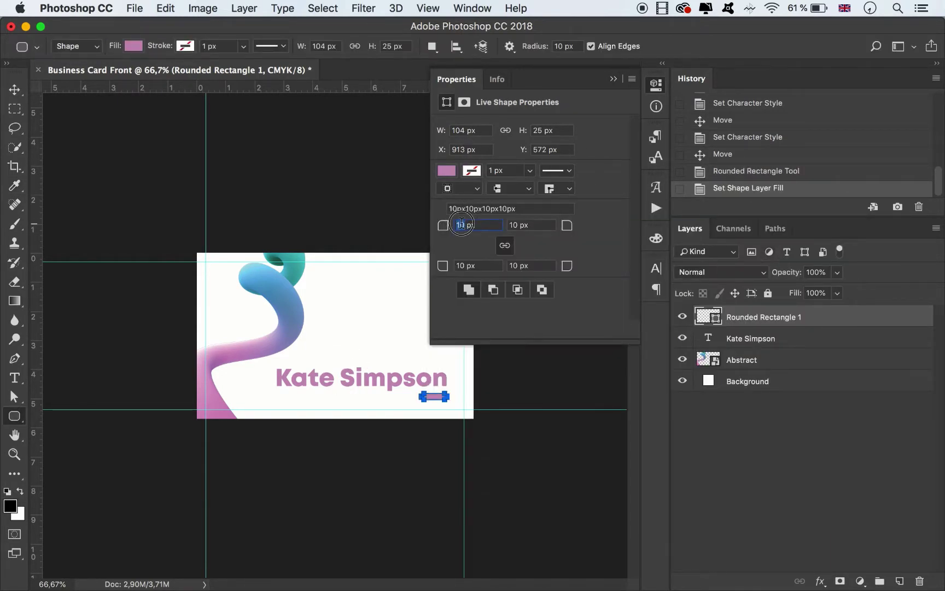
text(20)
key(Return)
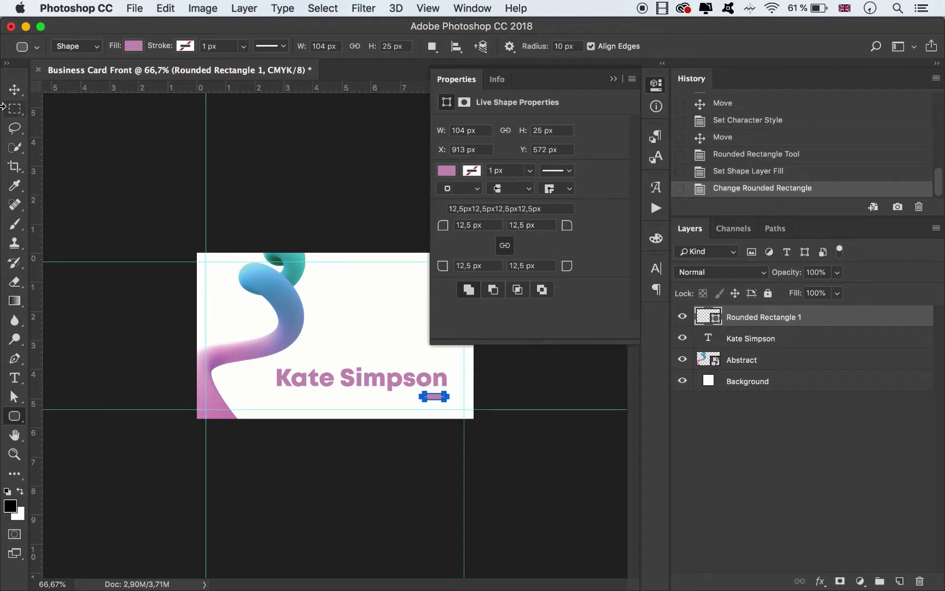
Free Transform the pink bar down to a thin 86 × 16 px pill.
click(16, 90)
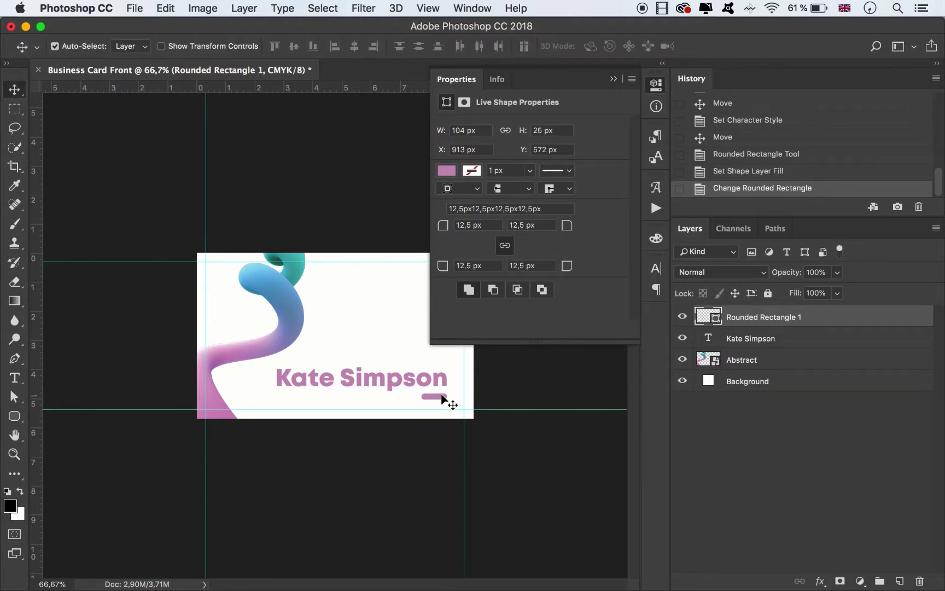
click(441, 385)
key(super+equal)
key(super+equal)
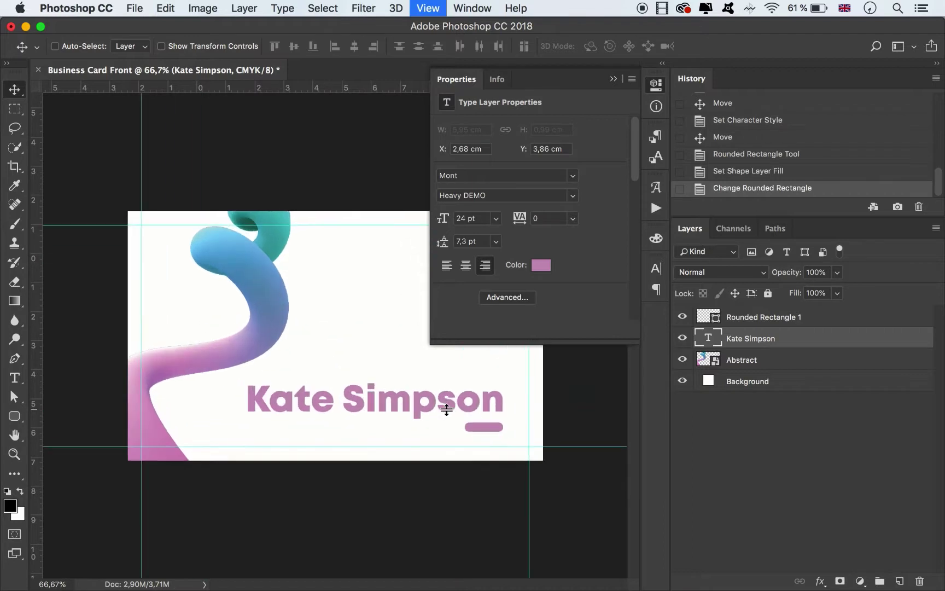
drag(386, 584, 428, 583)
click(454, 521)
key(super+t)
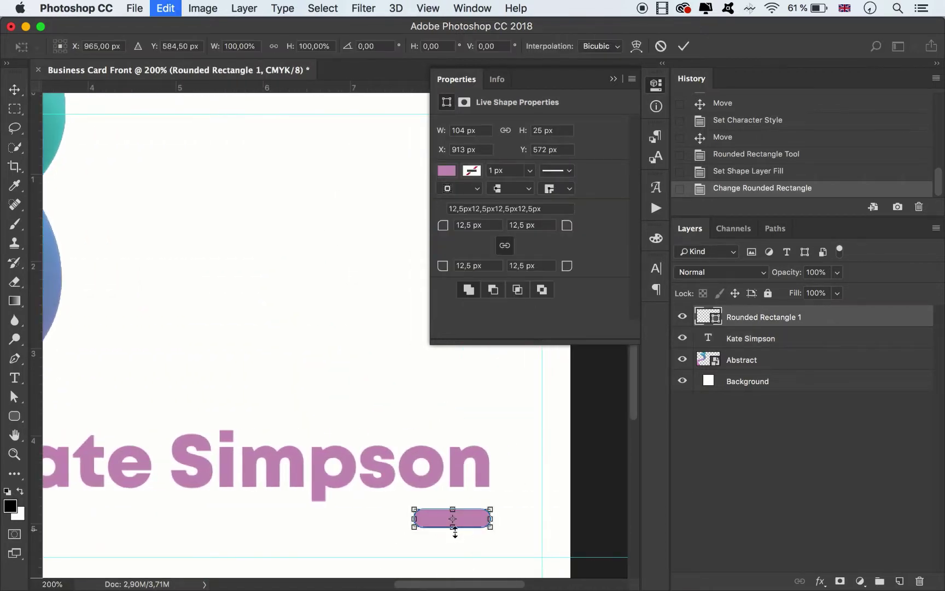
drag(415, 527, 428, 524)
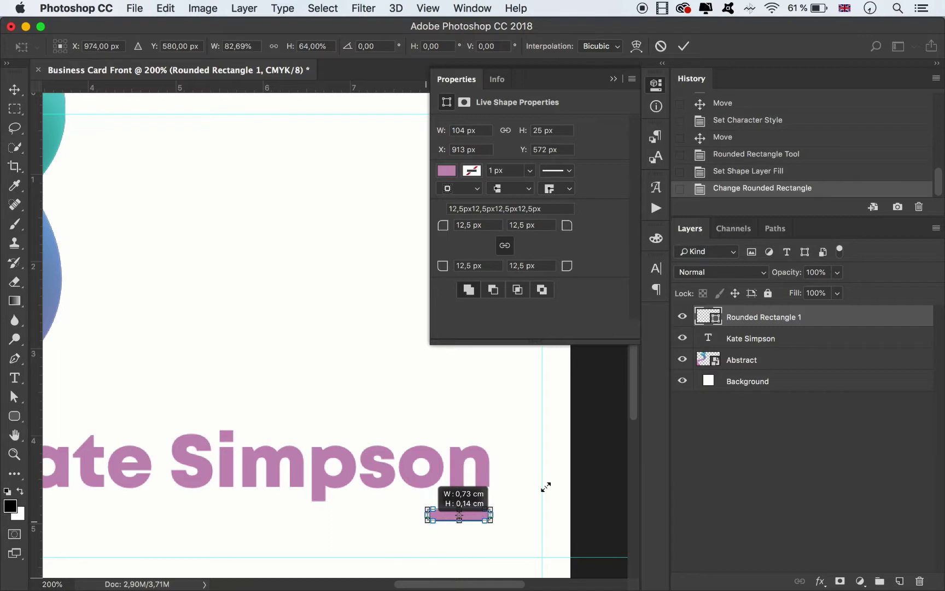
click(686, 46)
key(super+minus)
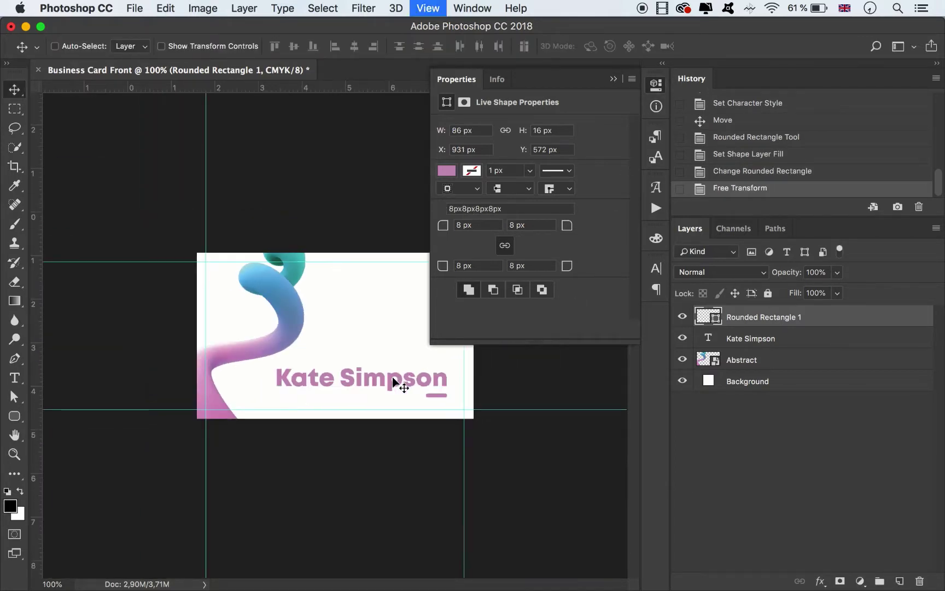
key(super+minus)
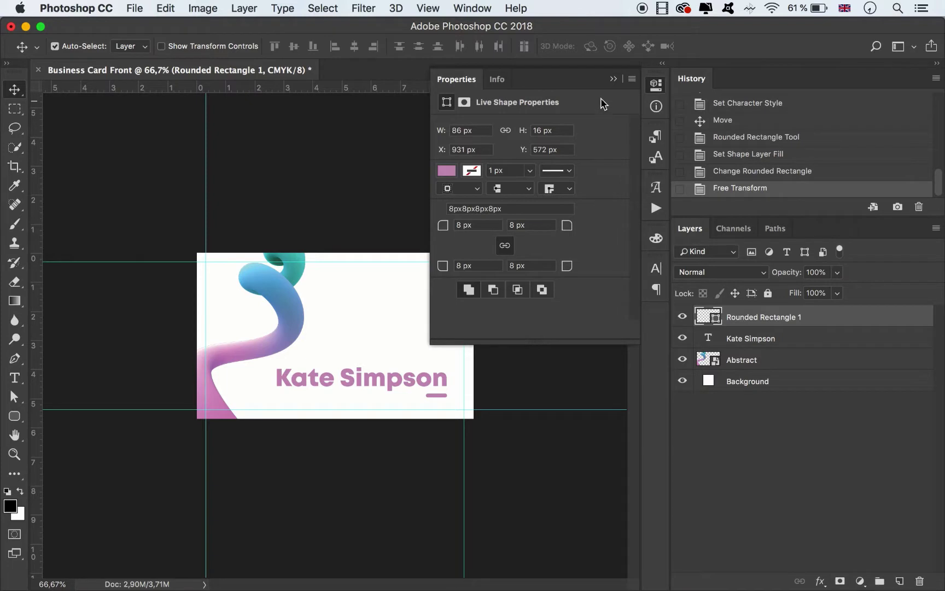
Add the cardholder's first name as its own text layer near the card top.
click(613, 79)
click(15, 377)
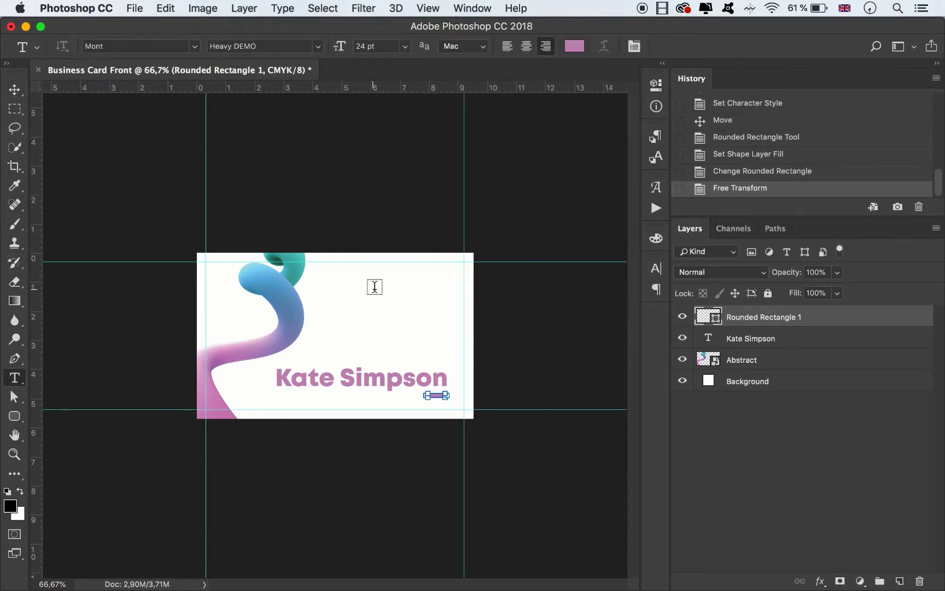
click(334, 299)
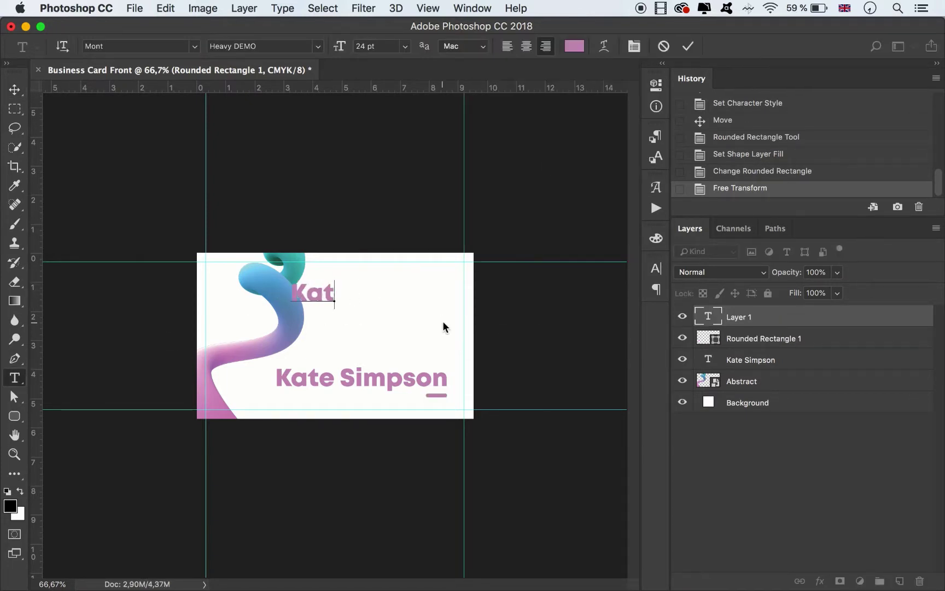
click(688, 46)
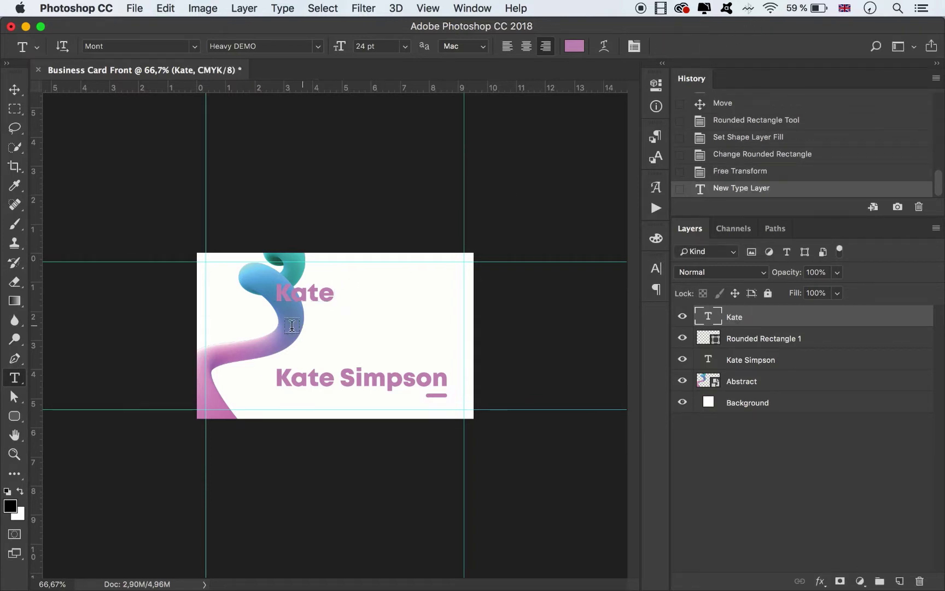
Add the surname as a second text layer and stack both lines in the upper right.
click(296, 336)
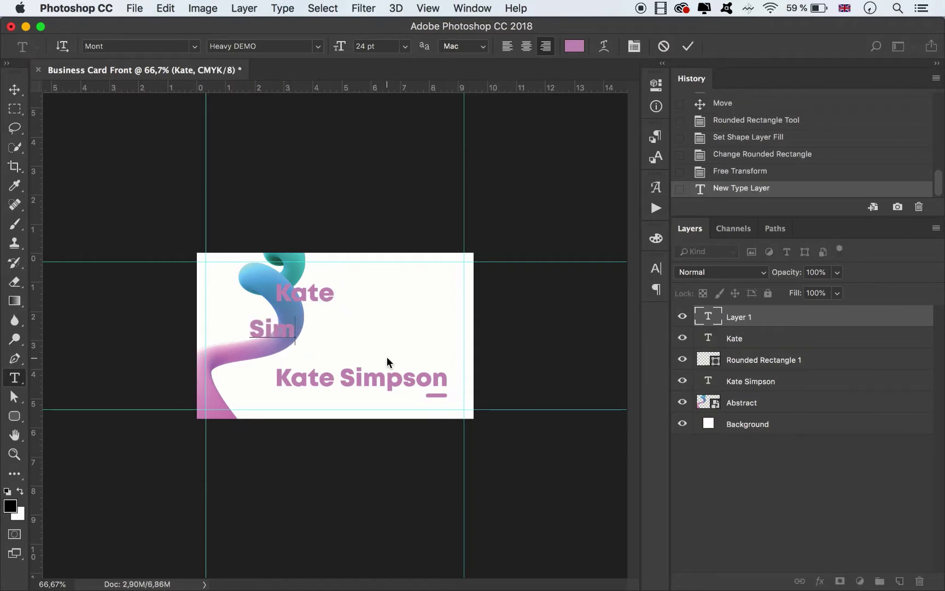
click(15, 89)
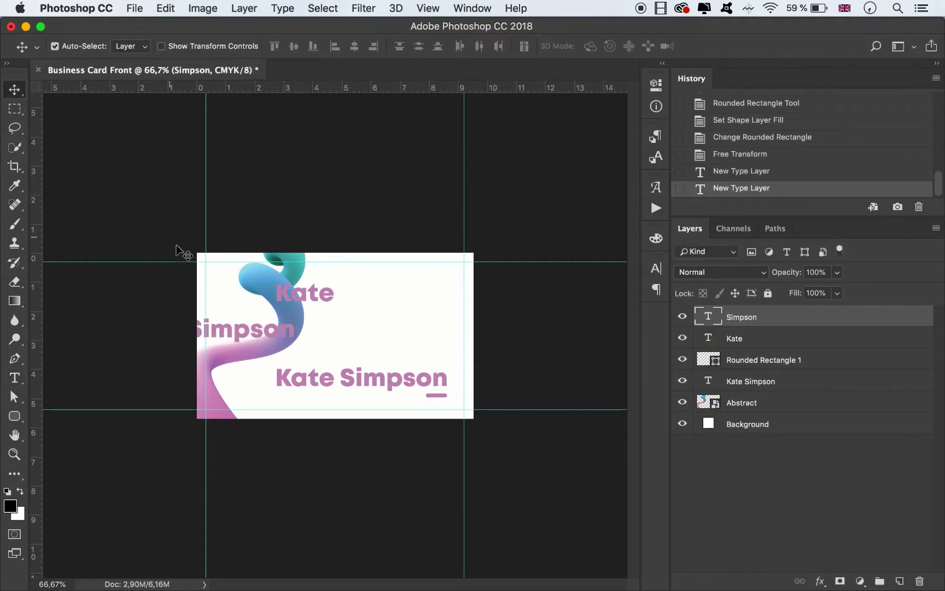
drag(266, 323, 399, 323)
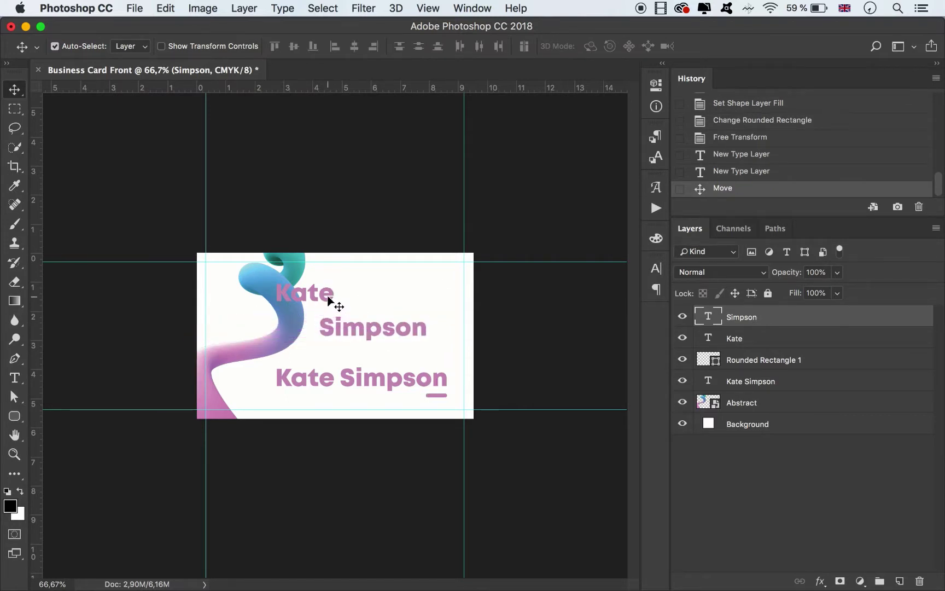
drag(324, 291, 408, 301)
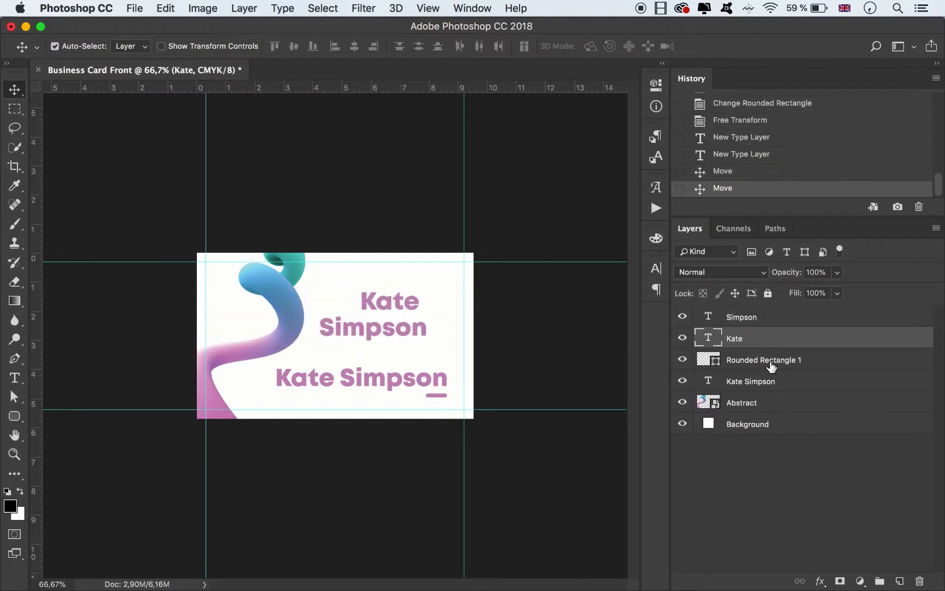
shift+click(745, 323)
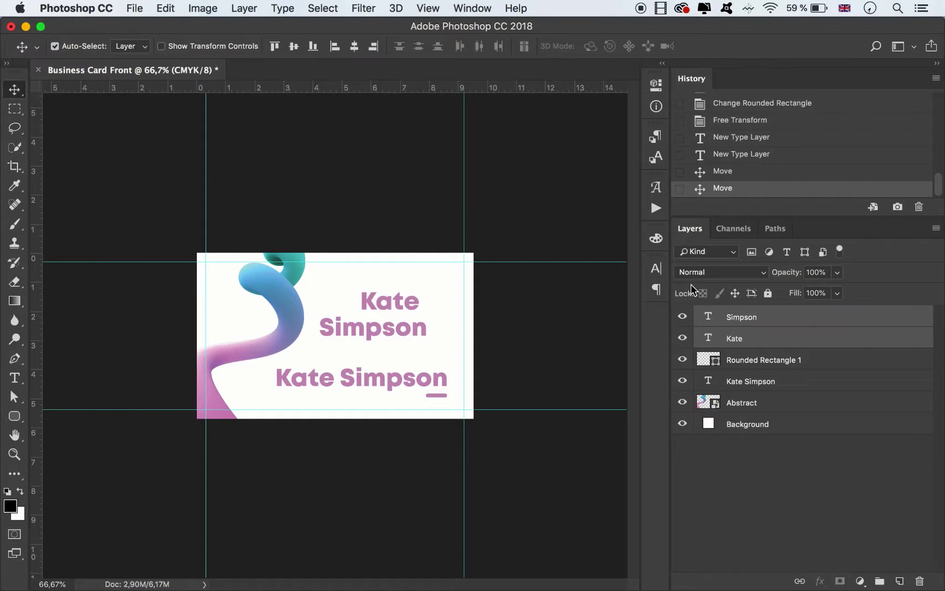
Set both name lines to the BlueSign script font, enlarged stepwise to 72 pt.
click(656, 268)
click(566, 286)
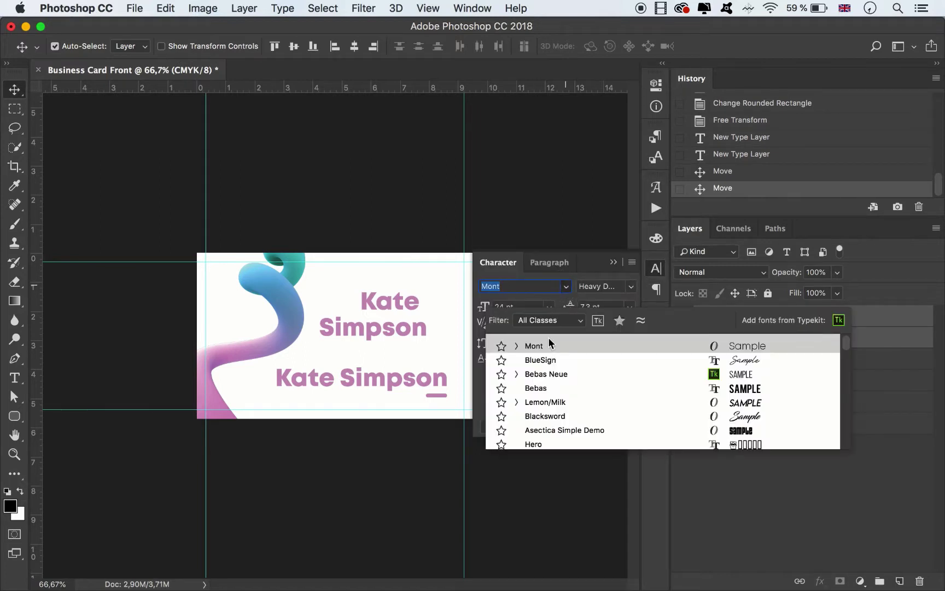
click(546, 359)
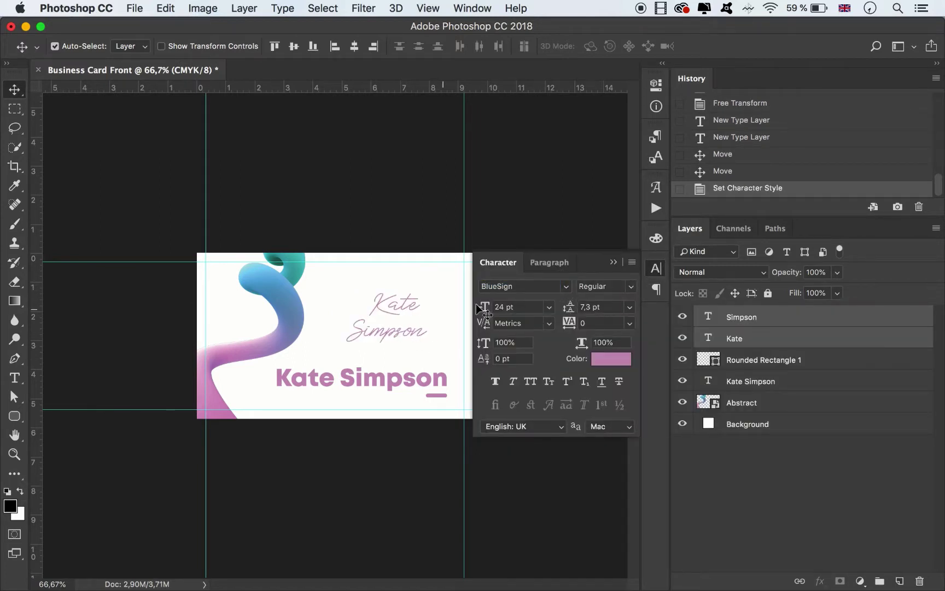
click(548, 307)
click(527, 471)
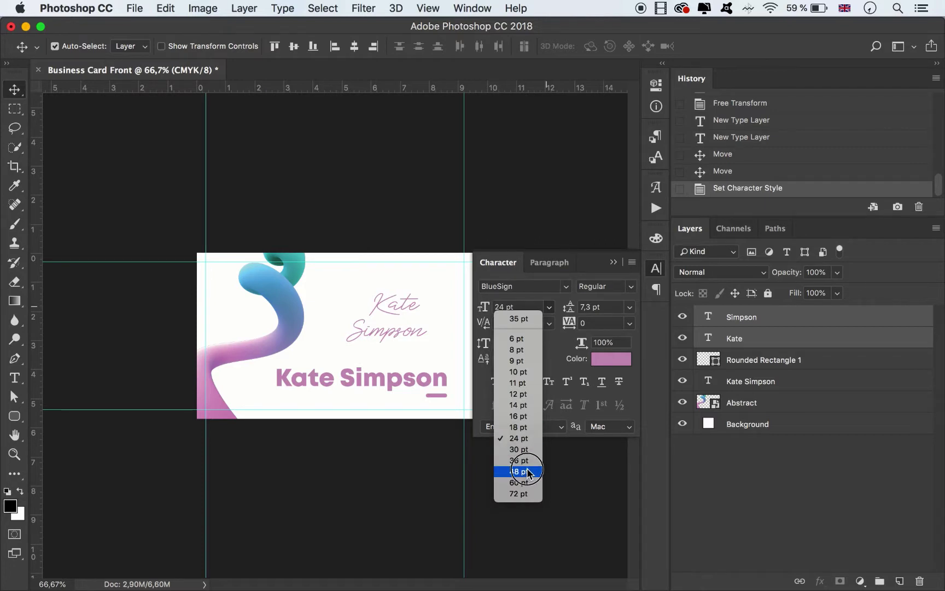
click(521, 460)
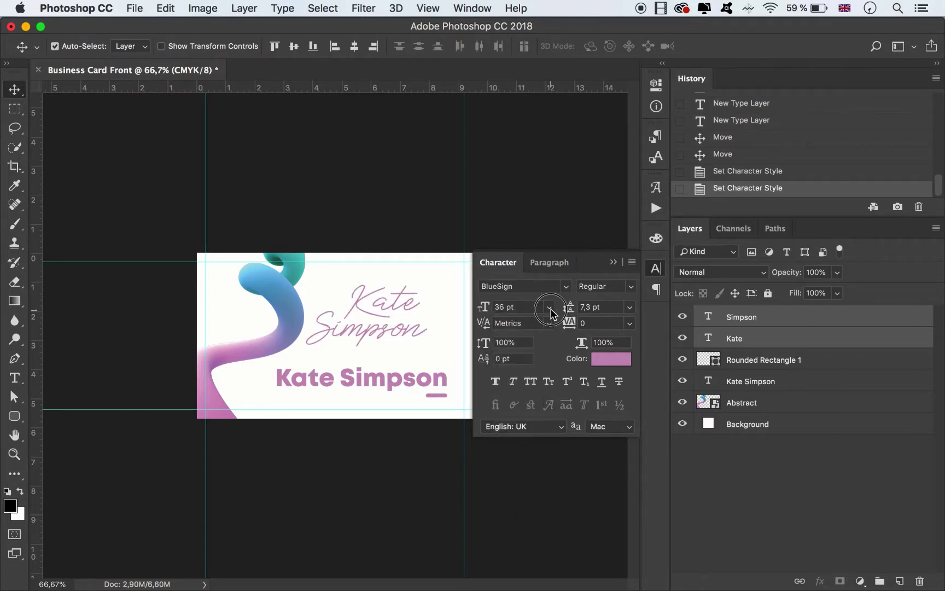
click(550, 307)
click(527, 484)
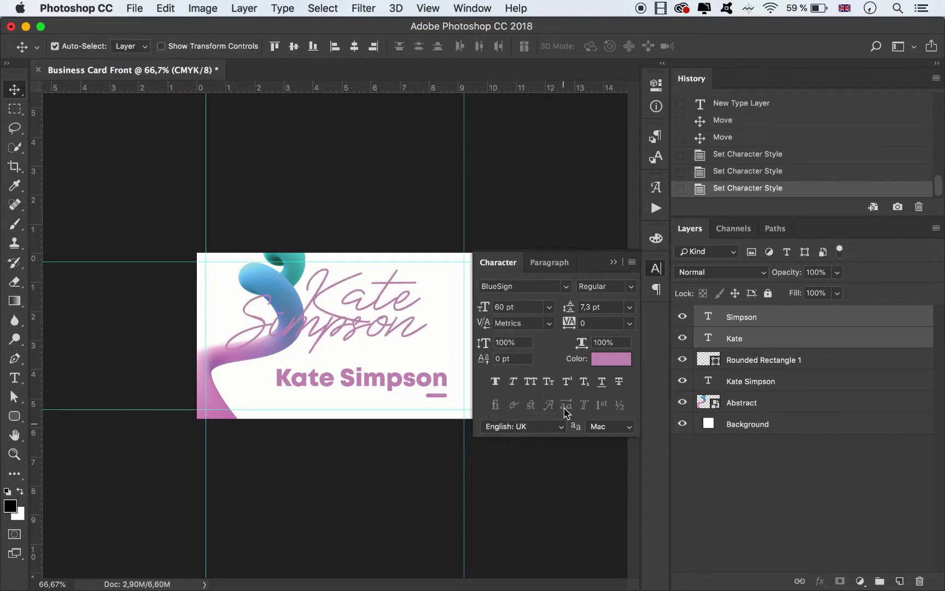
click(551, 306)
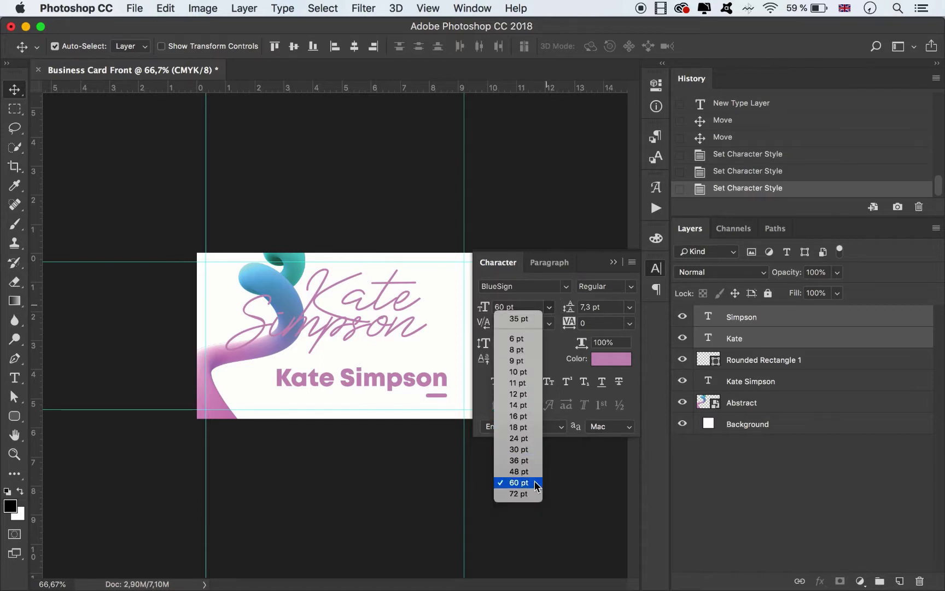
click(519, 493)
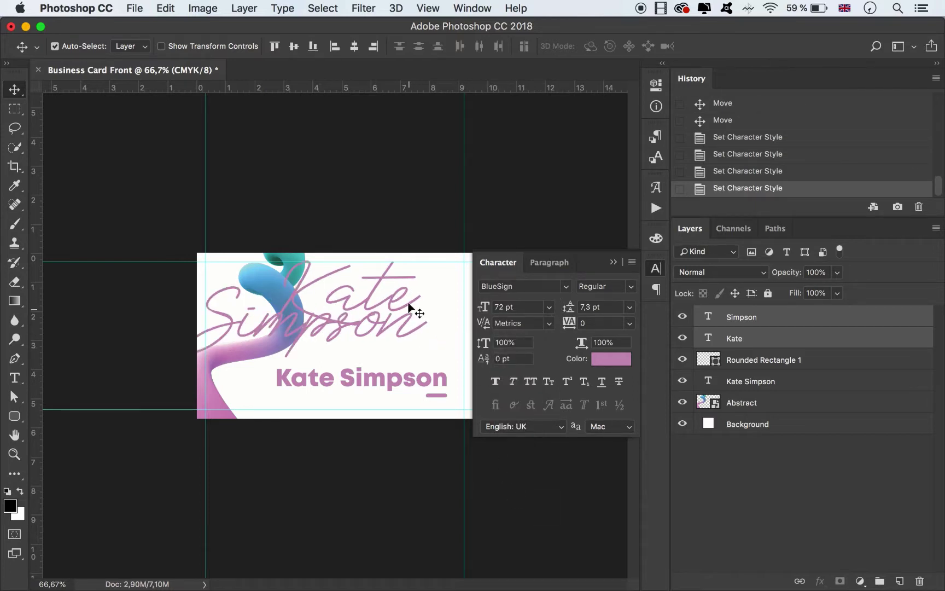
click(398, 254)
Shift the script first name right and reposition the script surname beneath it.
drag(380, 278, 436, 280)
drag(329, 340, 352, 351)
mouse_move(353, 349)
mouse_down()
mouse_move(361, 348)
mouse_move(352, 345)
mouse_up()
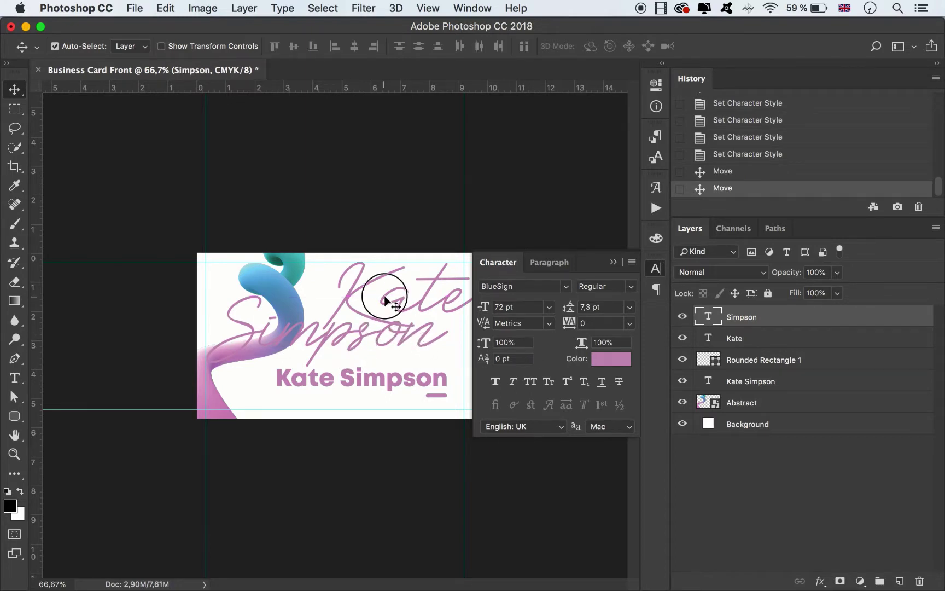
drag(385, 298, 405, 313)
Move the bold full name and its pink bar slightly down together.
click(432, 399)
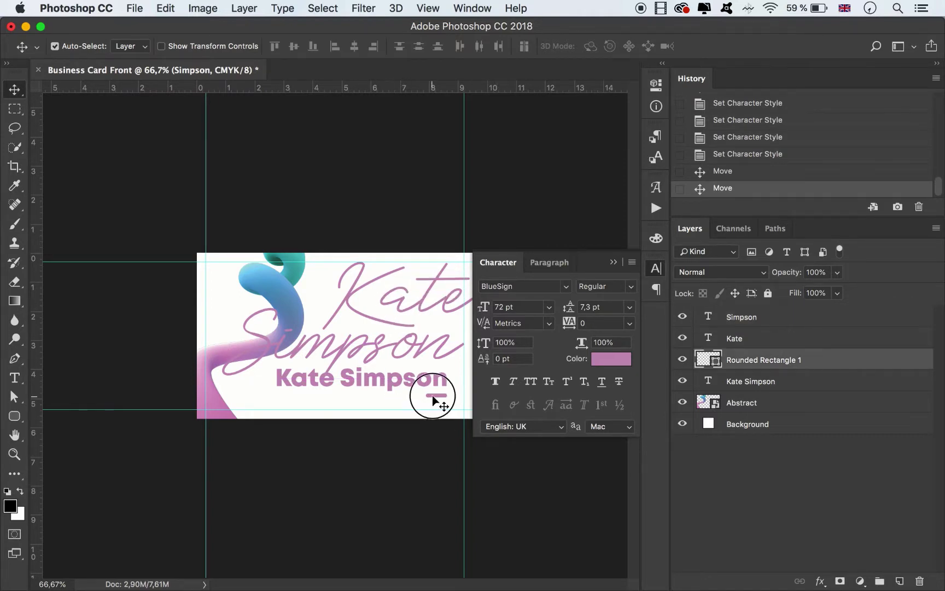
shift+click(430, 388)
drag(431, 389, 435, 393)
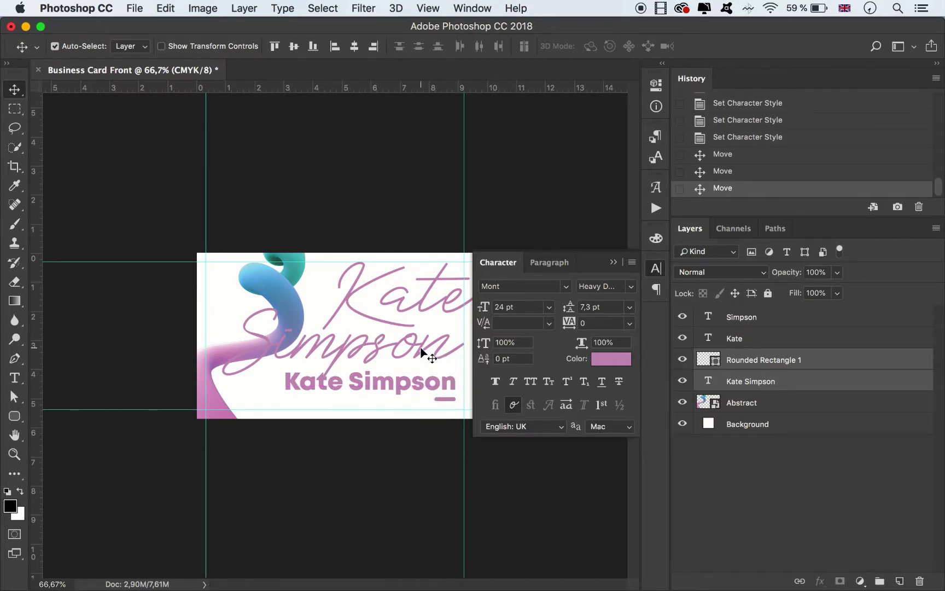
Reposition the script surname higher and to the left across the swirl.
mouse_move(421, 346)
mouse_down()
mouse_move(421, 337)
mouse_move(386, 343)
mouse_move(405, 345)
mouse_up()
drag(422, 301, 446, 261)
key(alt+super+z)
key(alt+super+z)
click(438, 211)
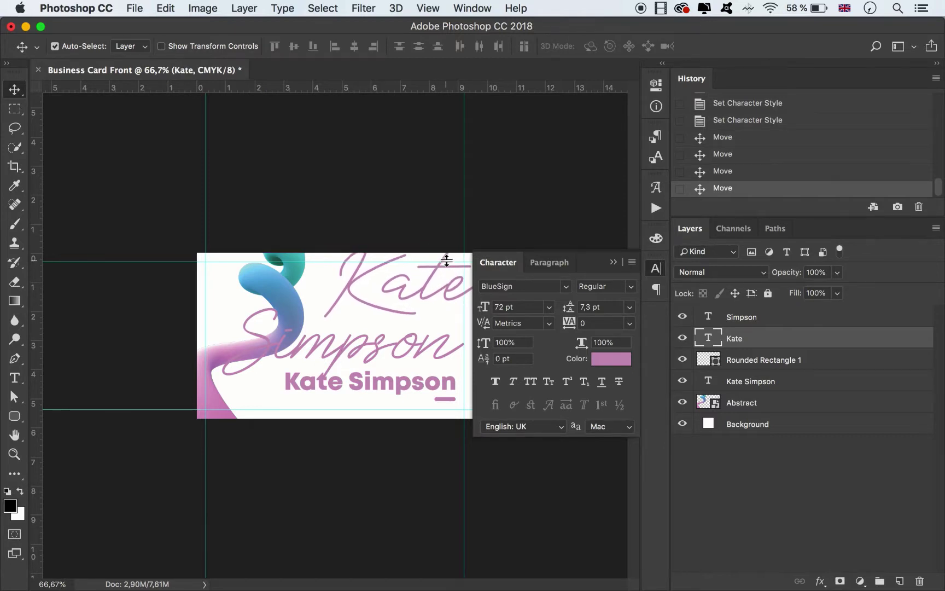
drag(346, 342, 333, 332)
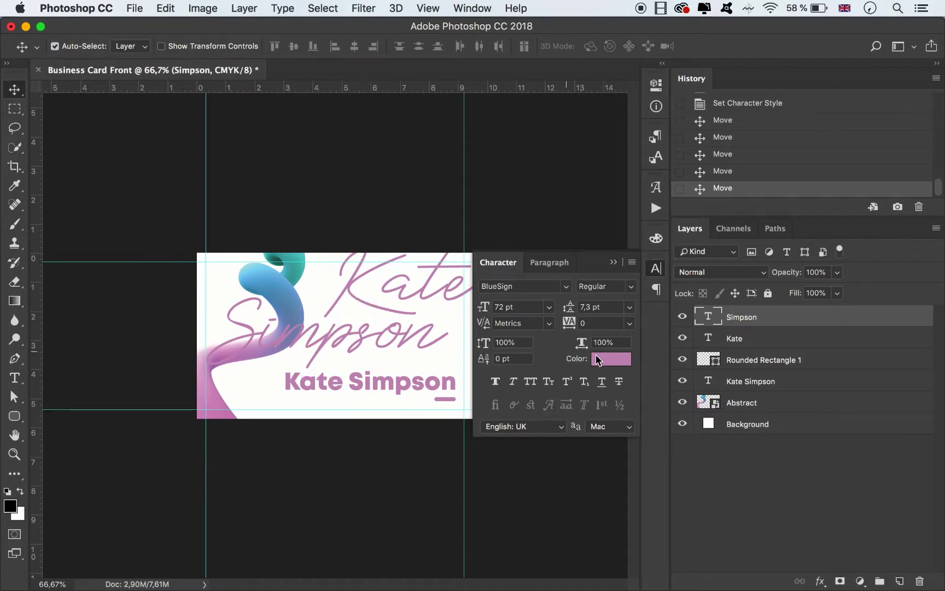
Fade the script first name and surname layers to 23% opacity.
shift+click(758, 338)
click(837, 271)
drag(840, 290, 785, 288)
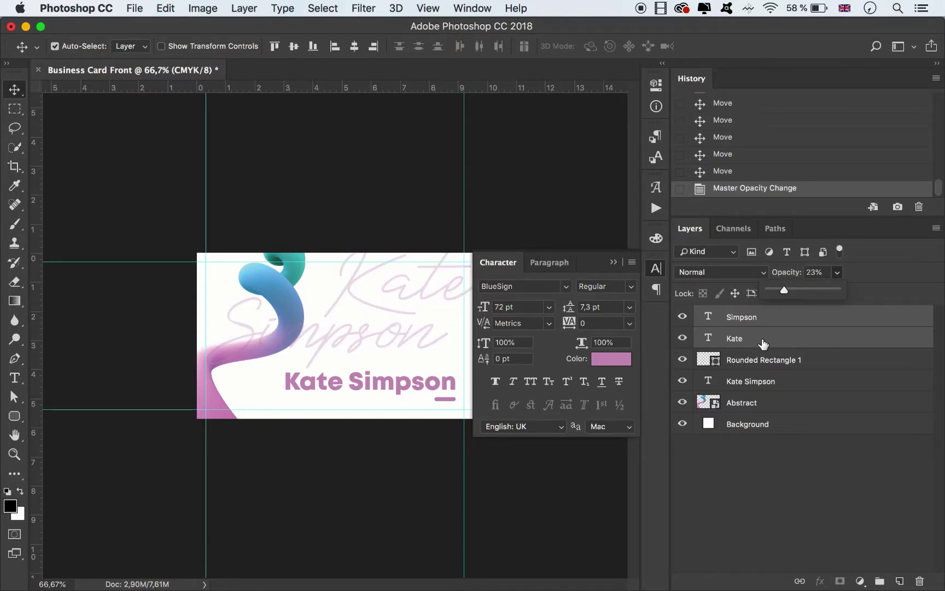
Move the script name layers and the bold name layer below the Abstract swirl.
drag(763, 343, 774, 411)
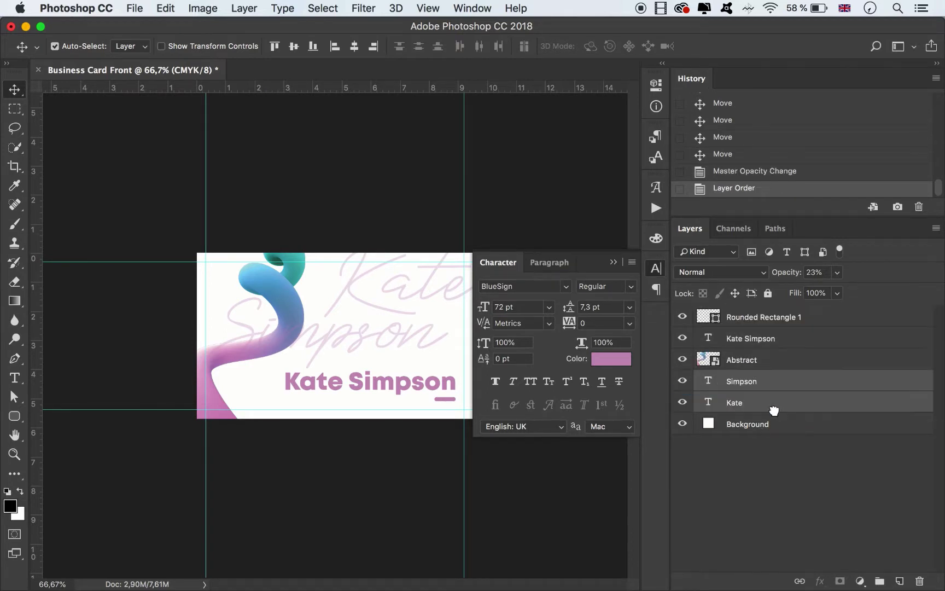
drag(768, 339, 770, 389)
shift+click(768, 386)
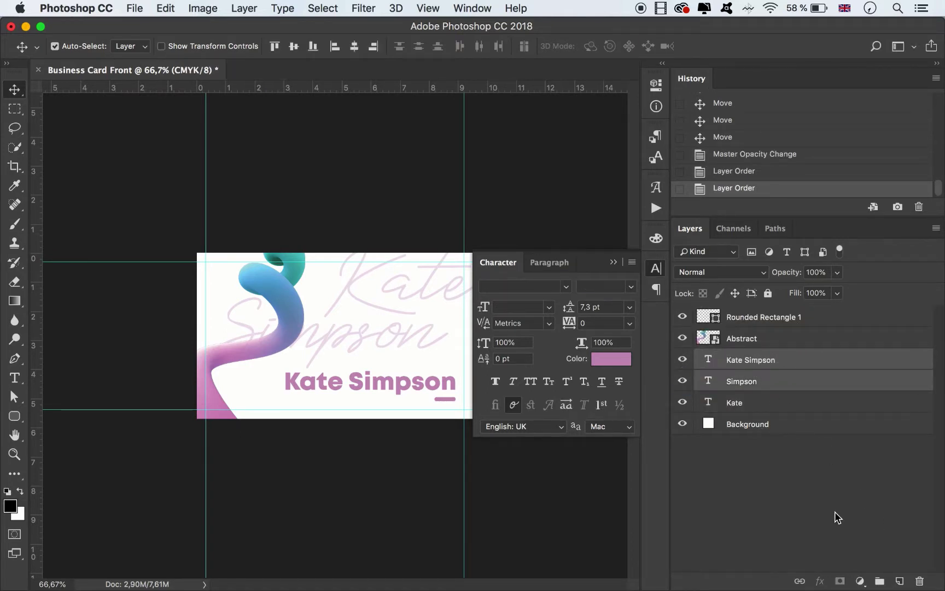
shift+click(787, 407)
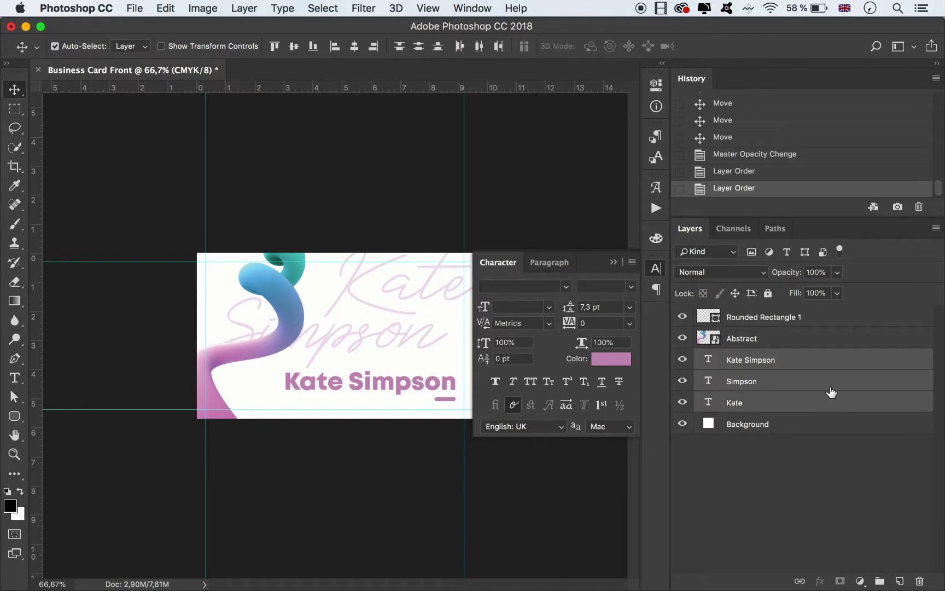
click(614, 264)
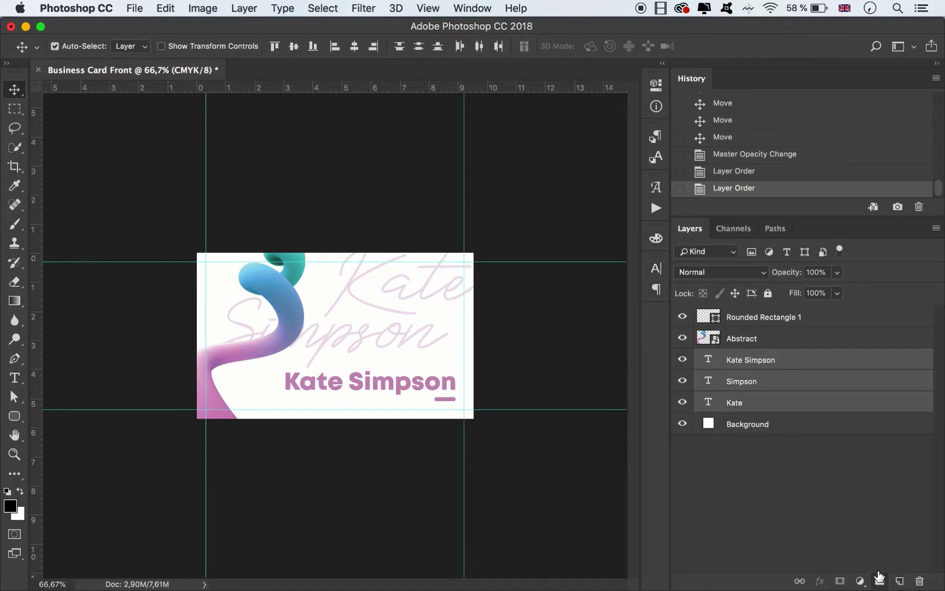
Group the three text layers into an orange-labelled group named Text.
click(880, 581)
right_click(688, 358)
click(733, 428)
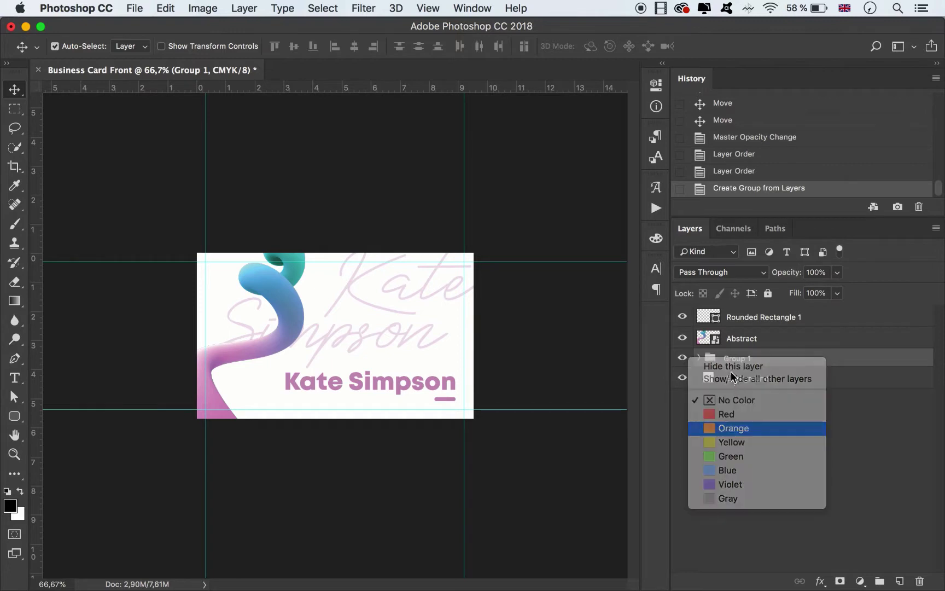
double_click(736, 358)
text(T)
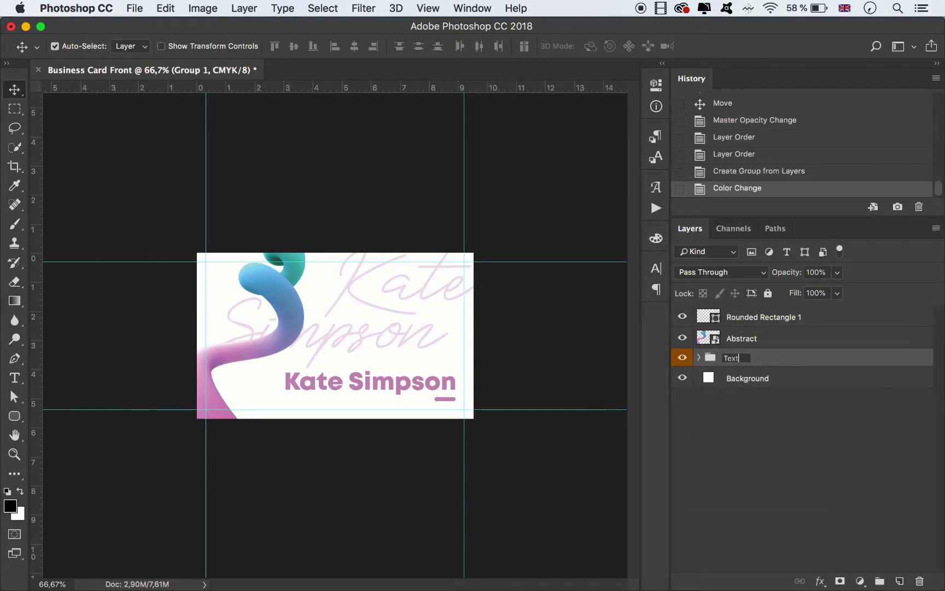
text(ext)
key(Return)
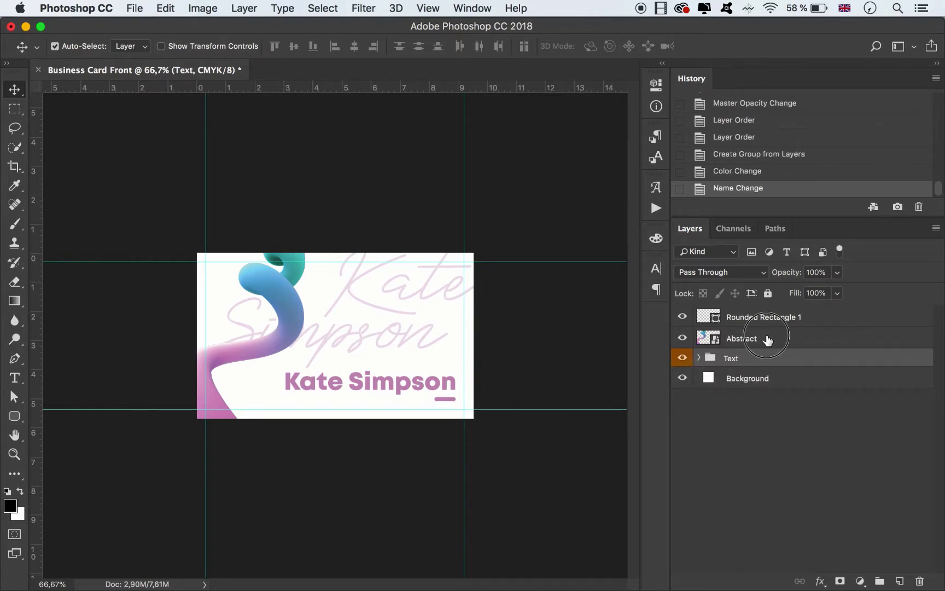
Group Abstract and Rounded Rectangle 1 into a green-labelled group named Objects.
click(766, 338)
shift+click(777, 323)
click(879, 580)
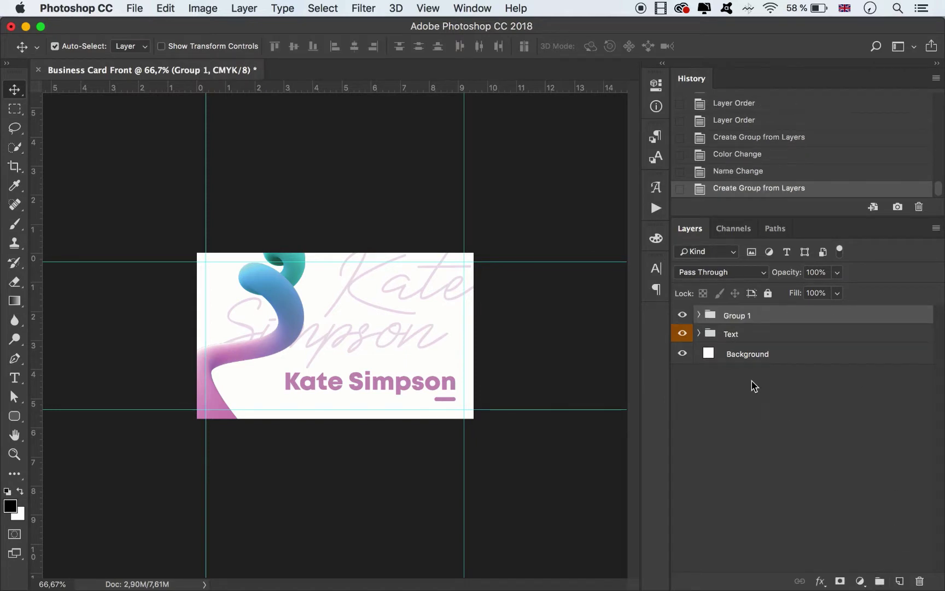
right_click(683, 318)
click(721, 412)
double_click(733, 314)
text(Ob)
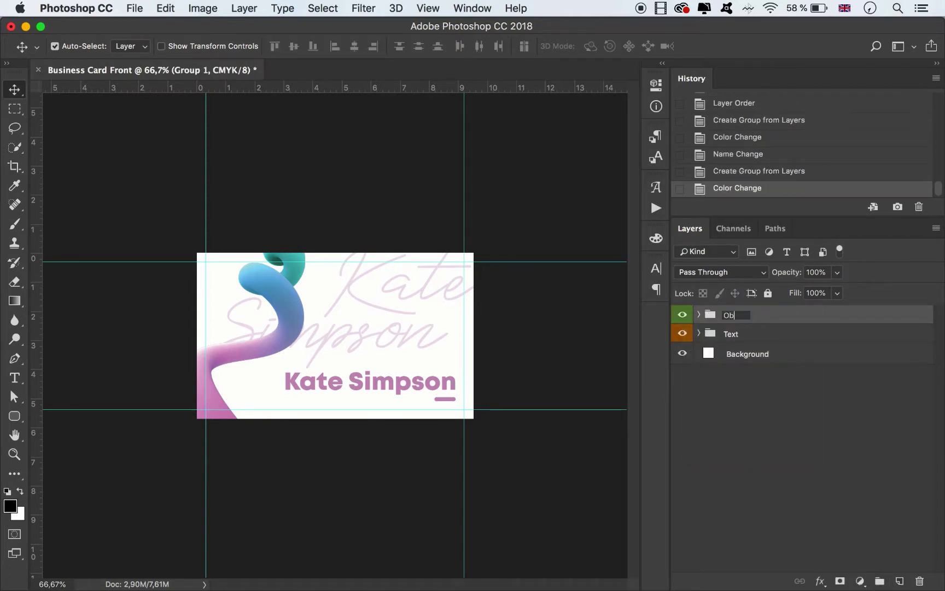
text(jects)
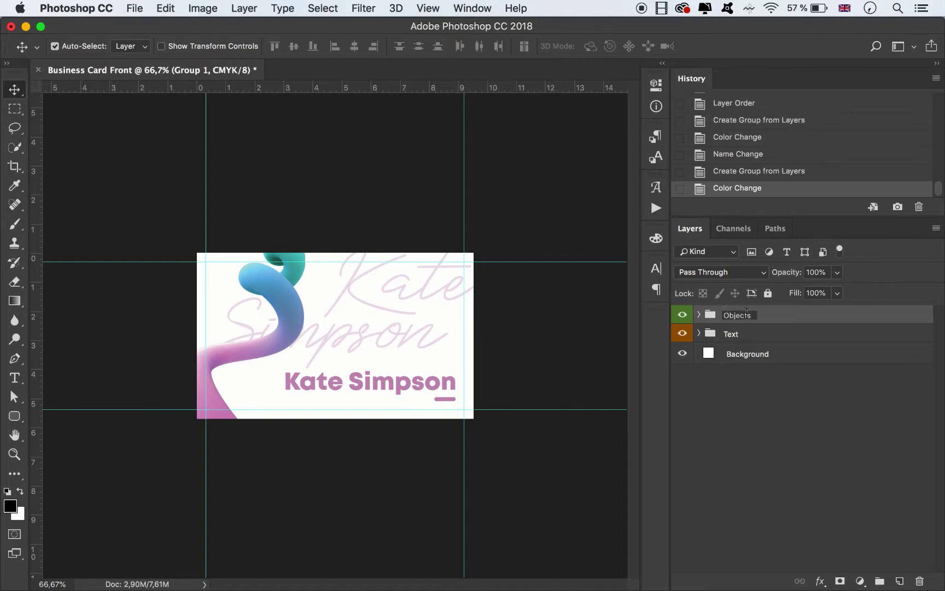
key(Return)
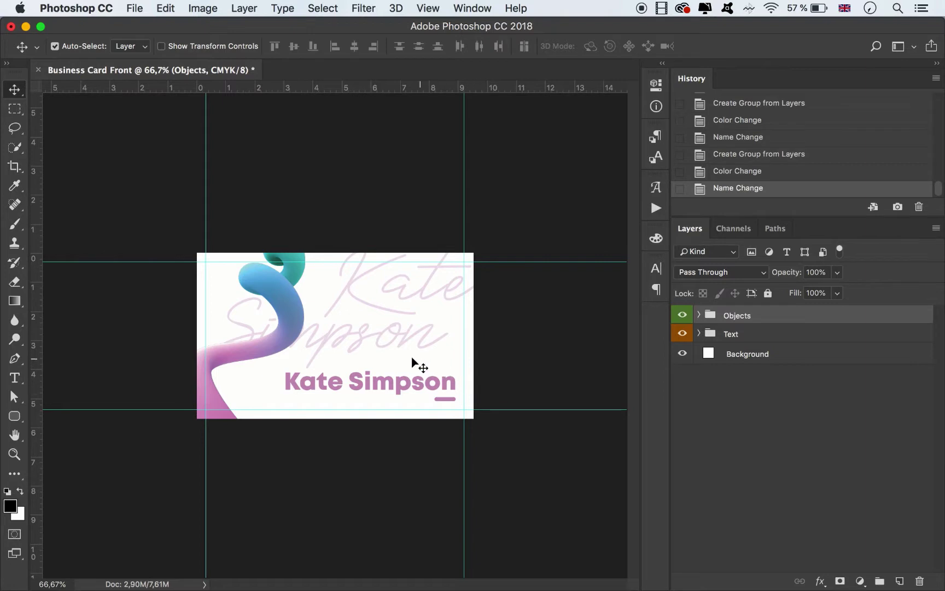
Duplicate the swirl, place the copy below Abstract, and add a Stroke effect.
drag(295, 320, 305, 321)
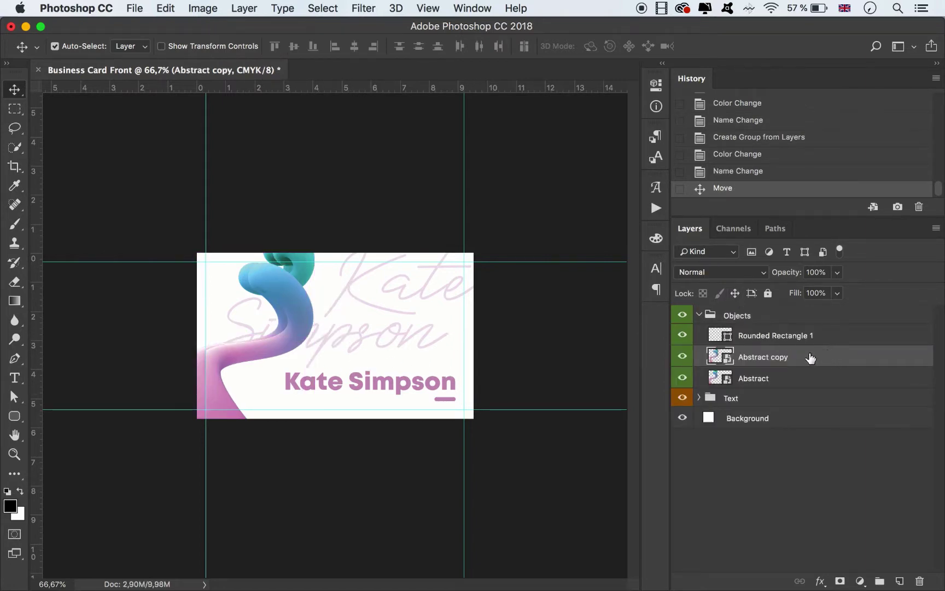
drag(810, 358, 812, 391)
double_click(829, 382)
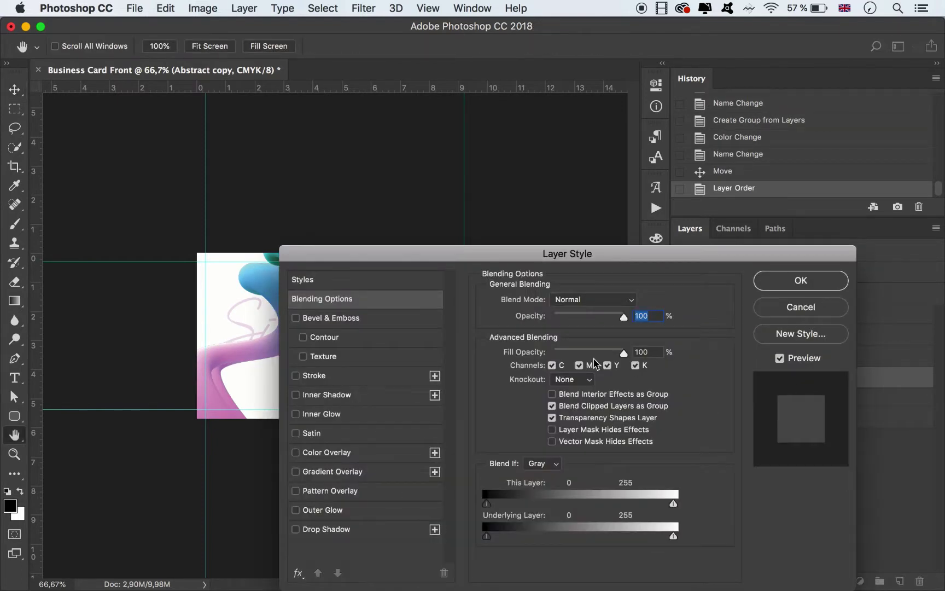
click(295, 376)
drag(475, 255, 562, 263)
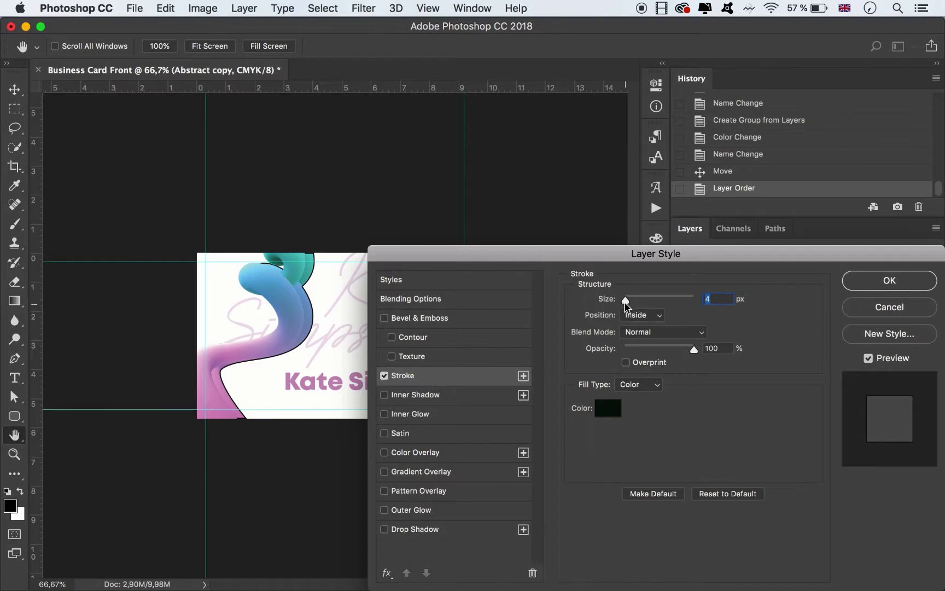
drag(625, 301, 632, 300)
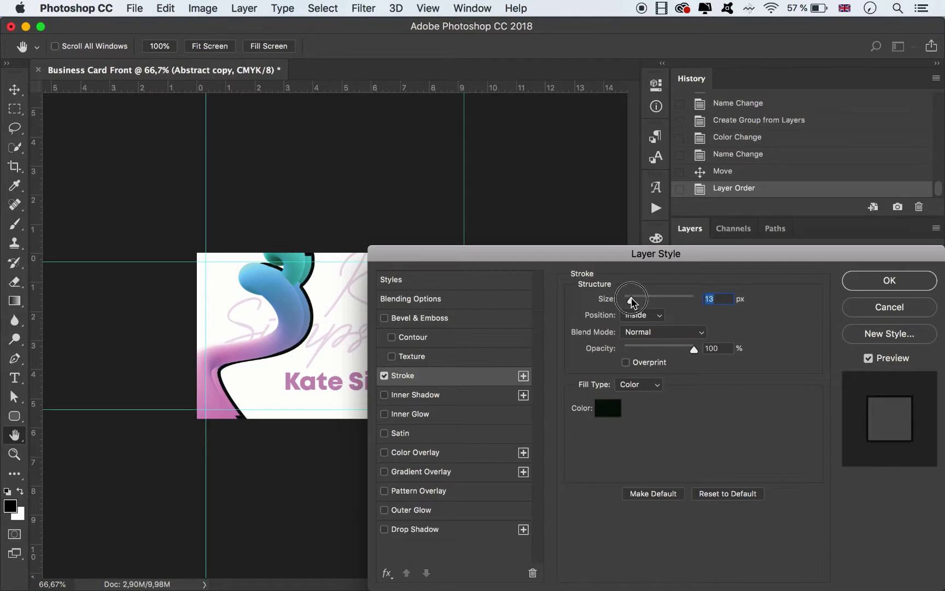
Give the Abstract copy a 10 px pink ba7ba6 stroke and set its Fill to 0%.
click(607, 416)
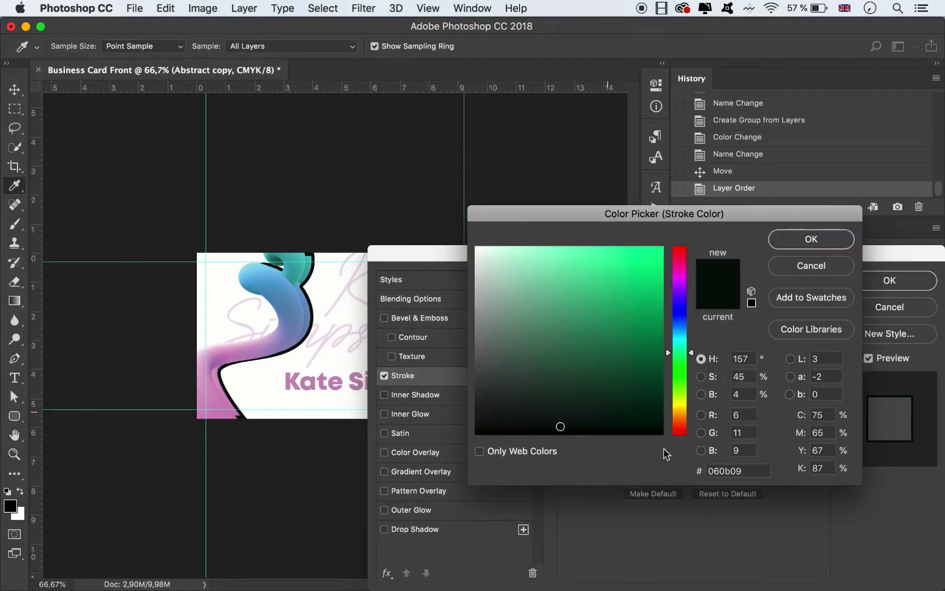
click(214, 405)
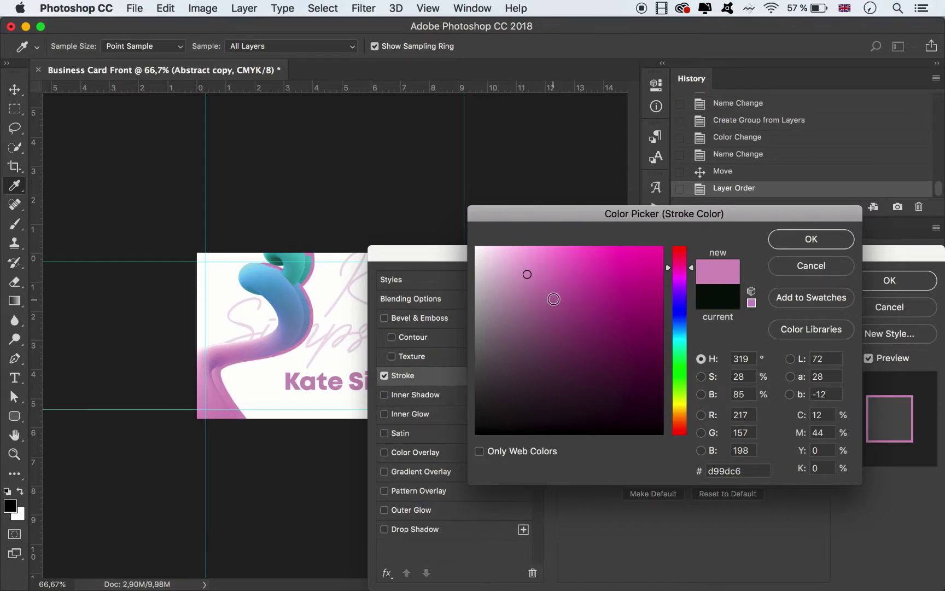
click(558, 299)
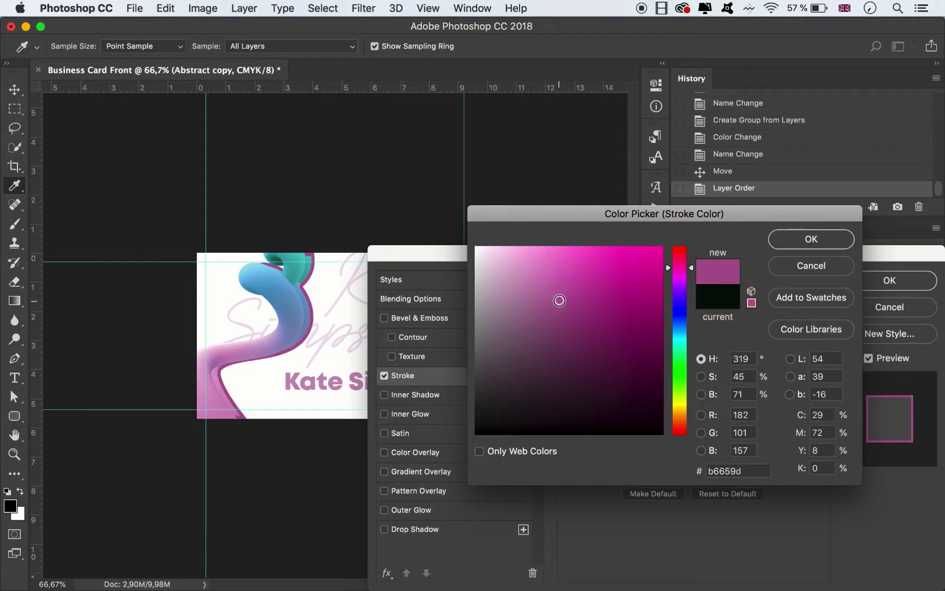
click(558, 301)
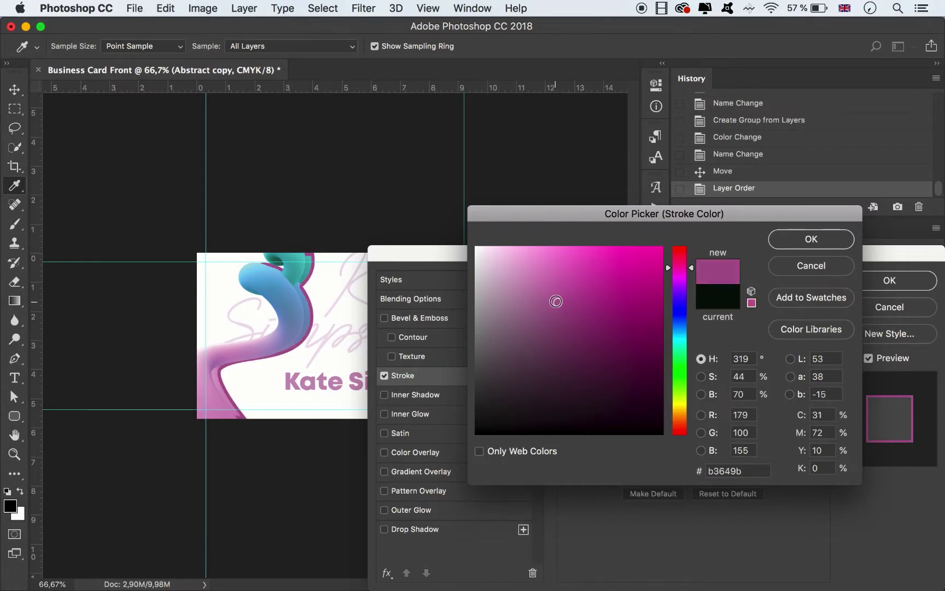
click(556, 300)
click(544, 296)
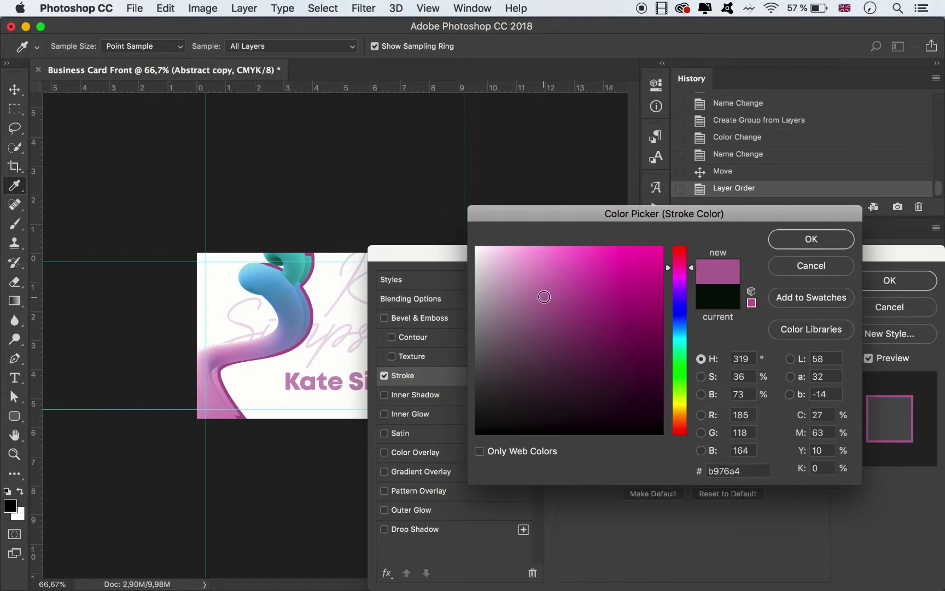
click(539, 296)
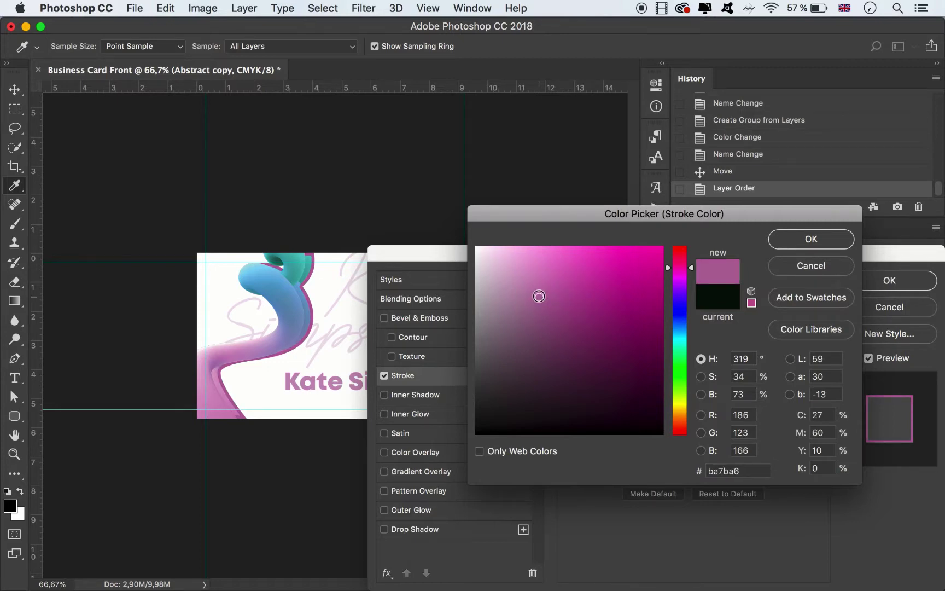
click(812, 245)
drag(632, 304, 631, 300)
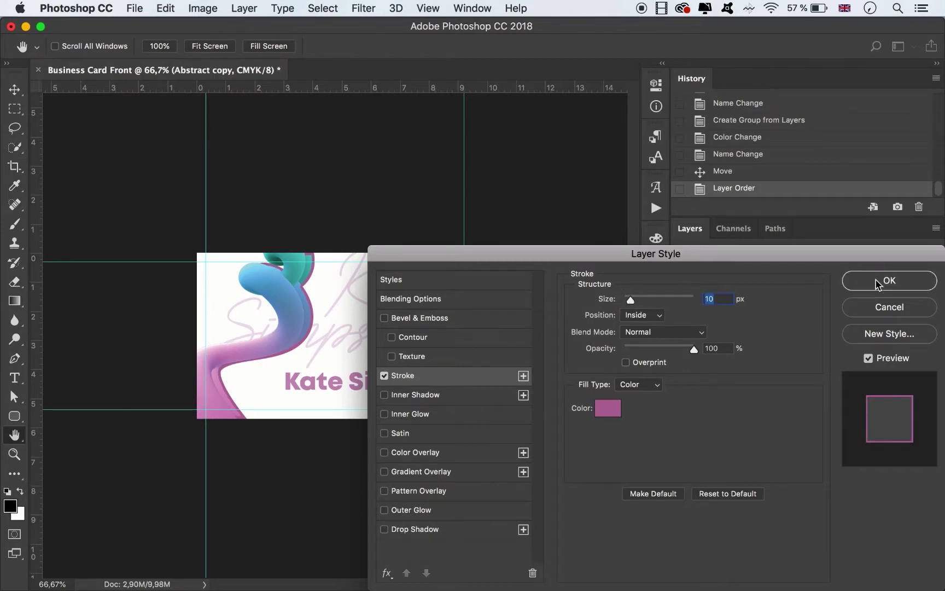
click(877, 284)
mouse_move(839, 294)
mouse_down()
mouse_move(811, 309)
mouse_move(649, 323)
mouse_up()
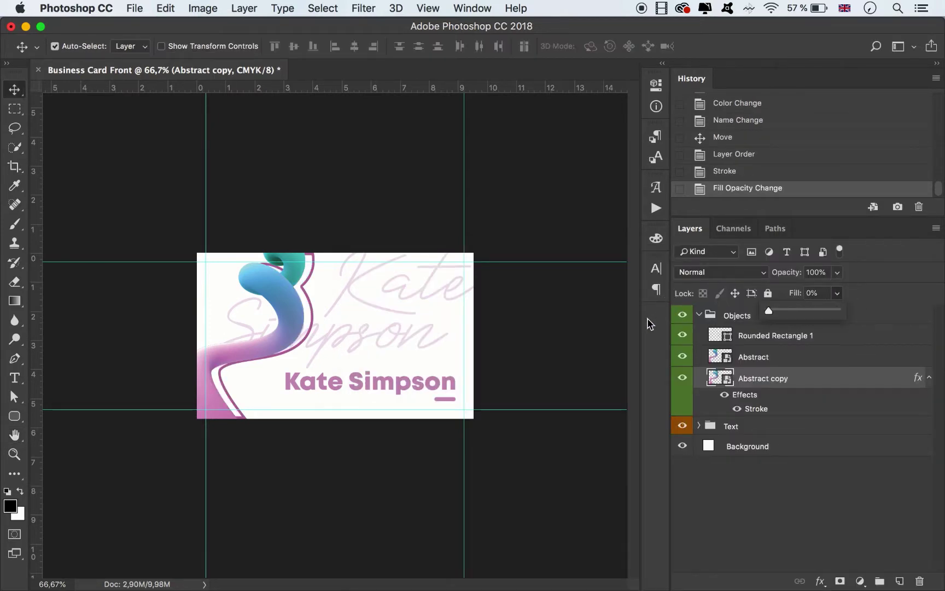
Free-transform the swirl outline, enlarging it and shifting it left and down toward the card edge.
key(super+t)
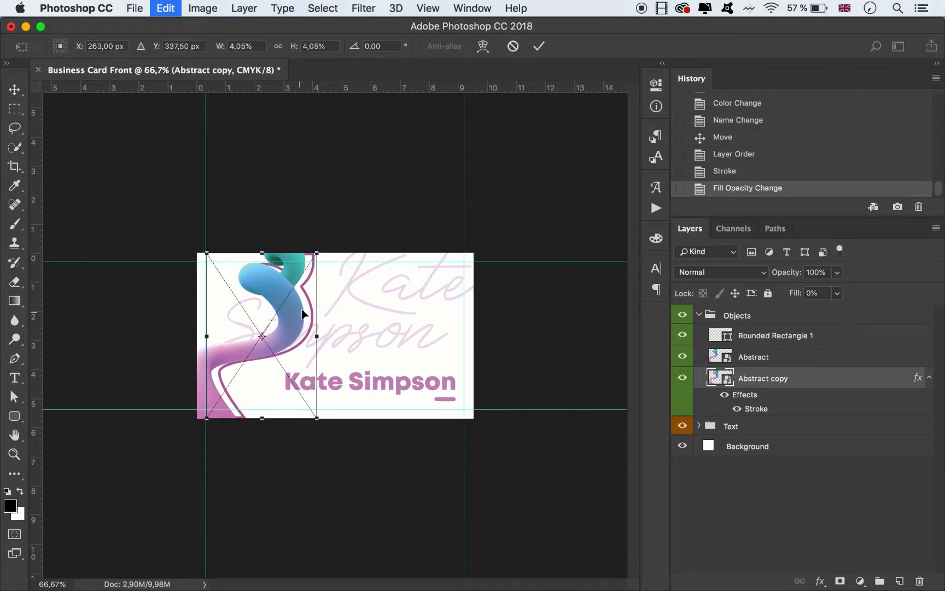
drag(322, 249, 324, 249)
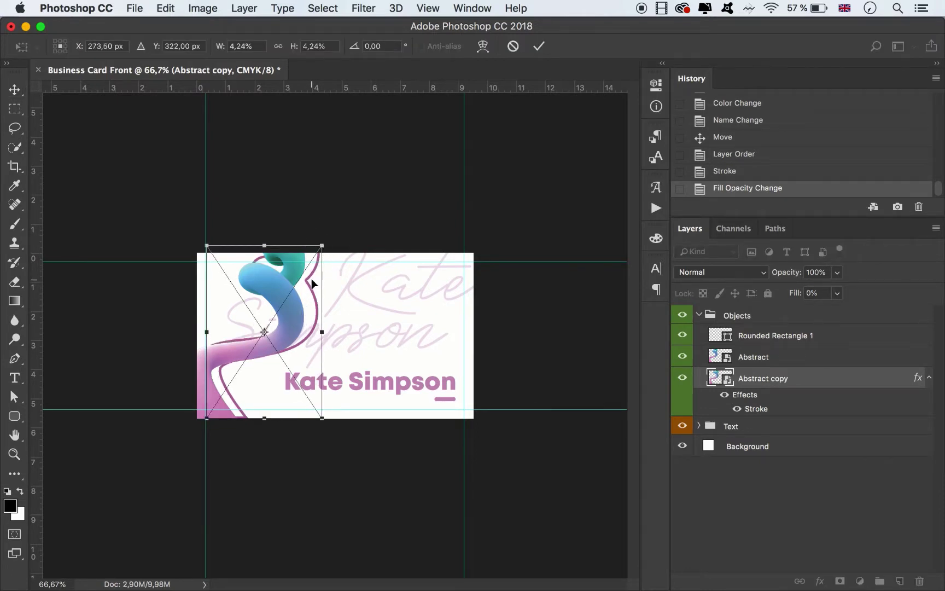
drag(305, 284, 302, 269)
drag(312, 408, 334, 438)
mouse_move(312, 274)
mouse_down()
mouse_move(305, 260)
mouse_move(316, 264)
mouse_move(310, 273)
mouse_up()
click(538, 46)
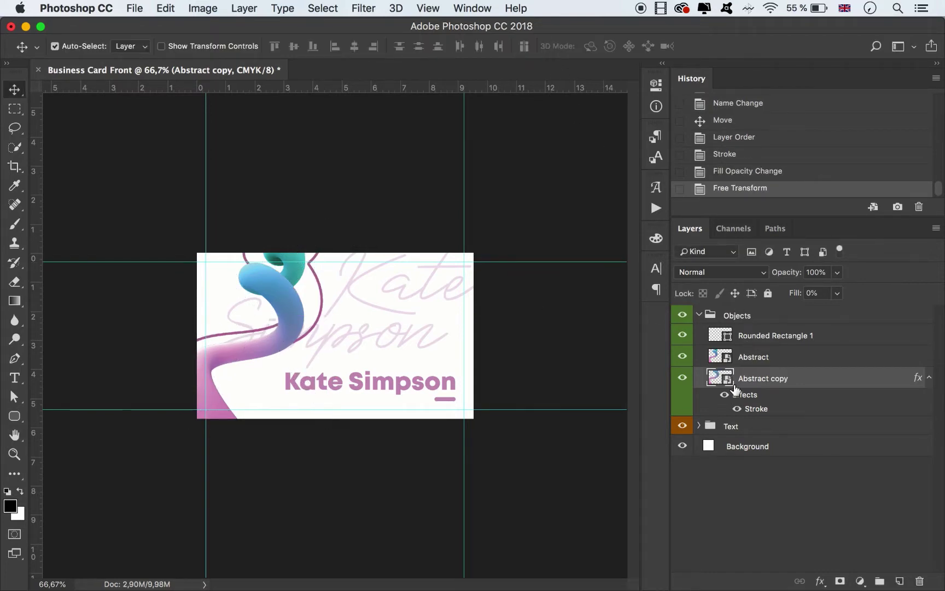
Change the outline's stroke to 8 px in a slightly deeper pink, then nudge the outline.
double_click(757, 410)
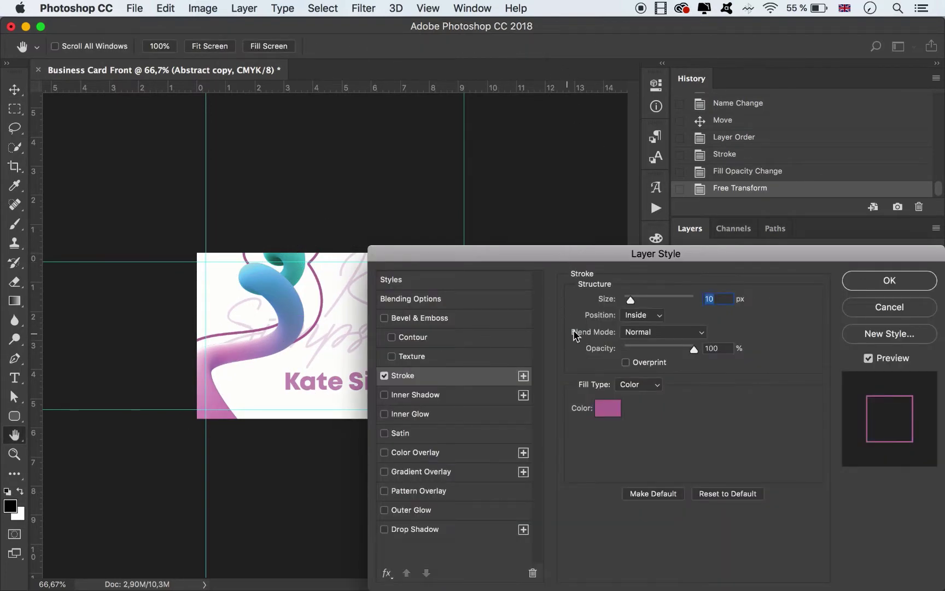
click(652, 304)
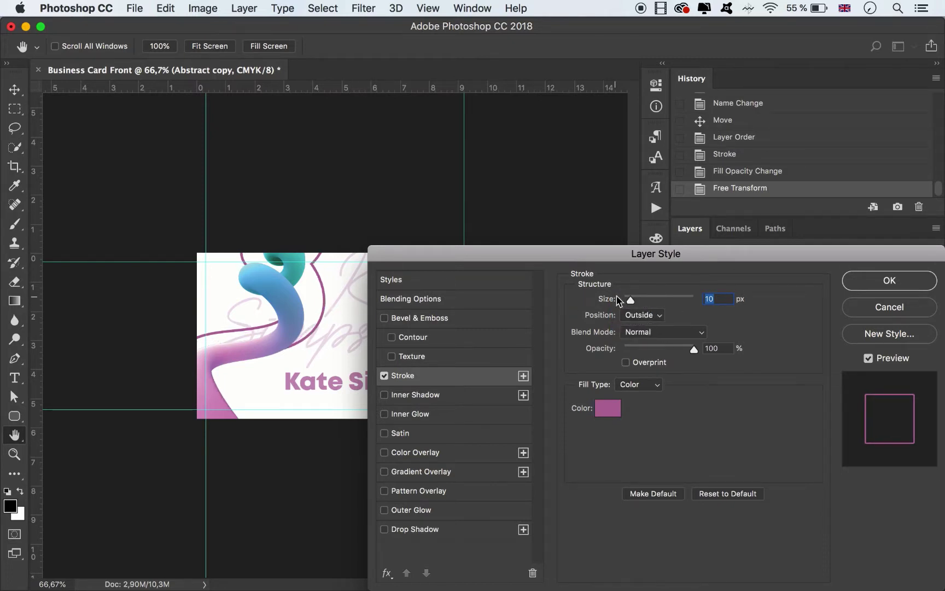
drag(630, 300, 629, 301)
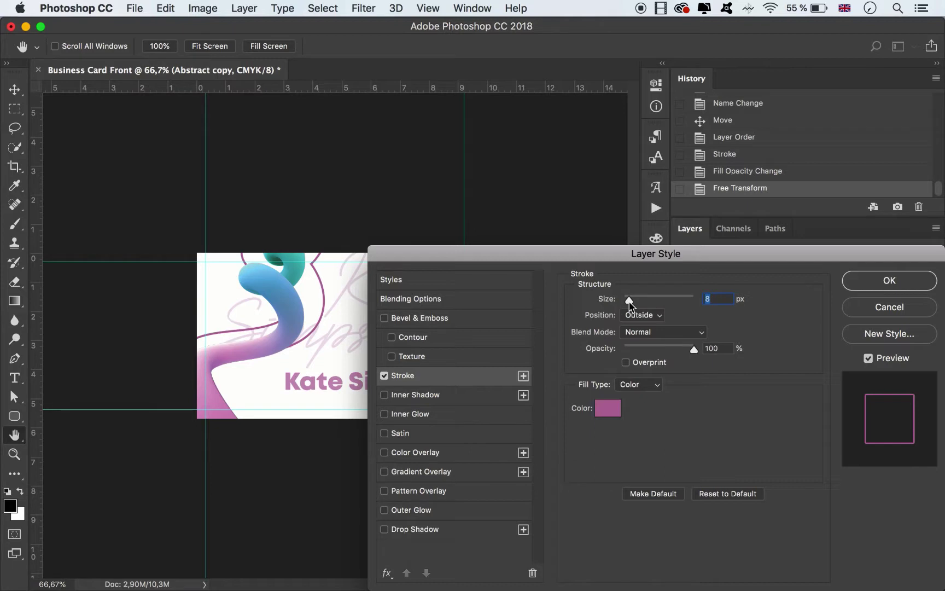
click(614, 412)
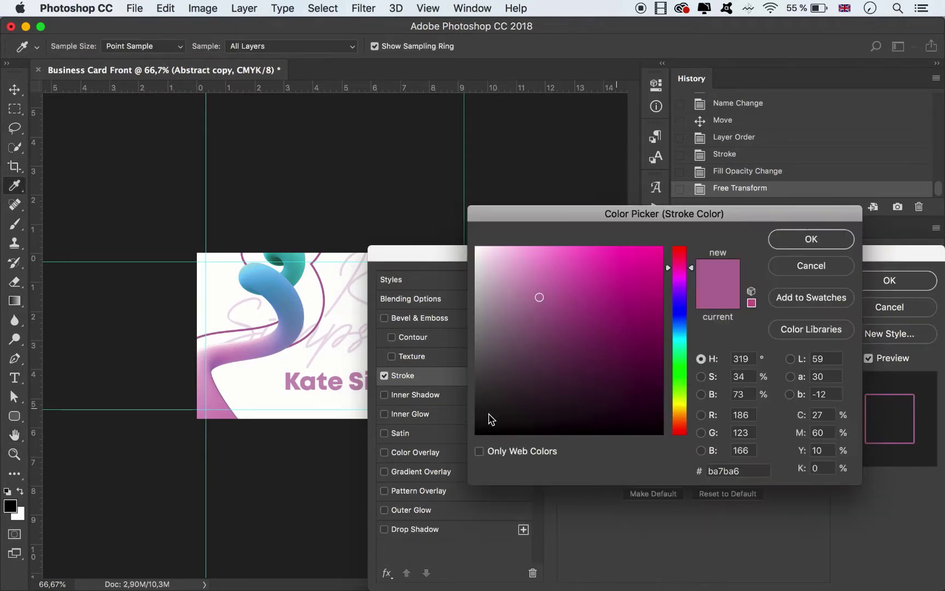
click(221, 404)
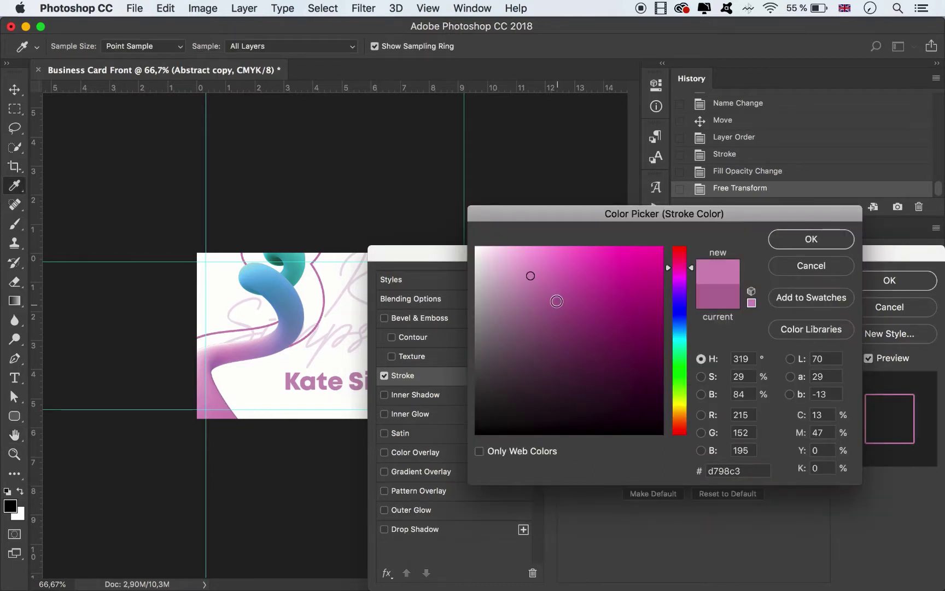
click(545, 292)
click(799, 241)
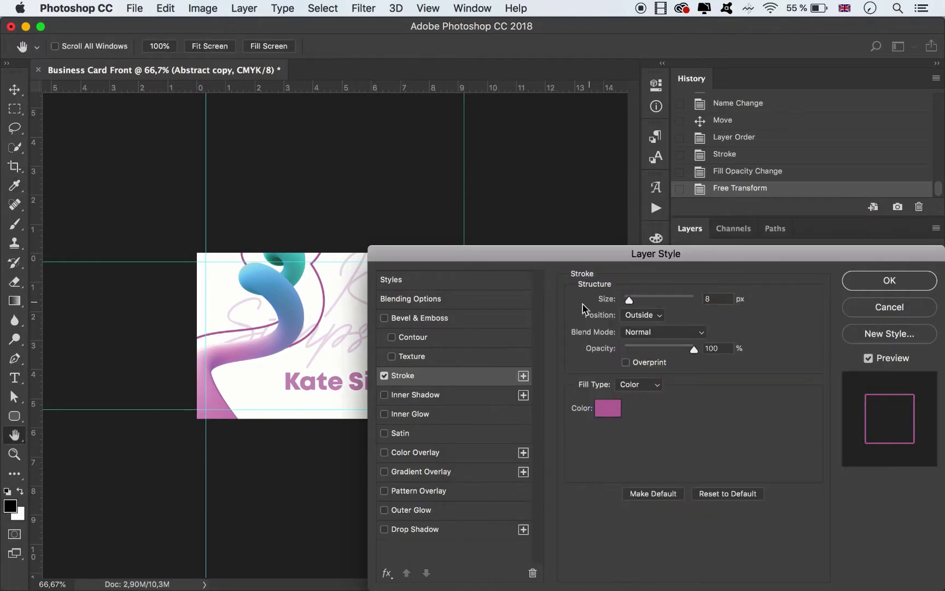
click(890, 280)
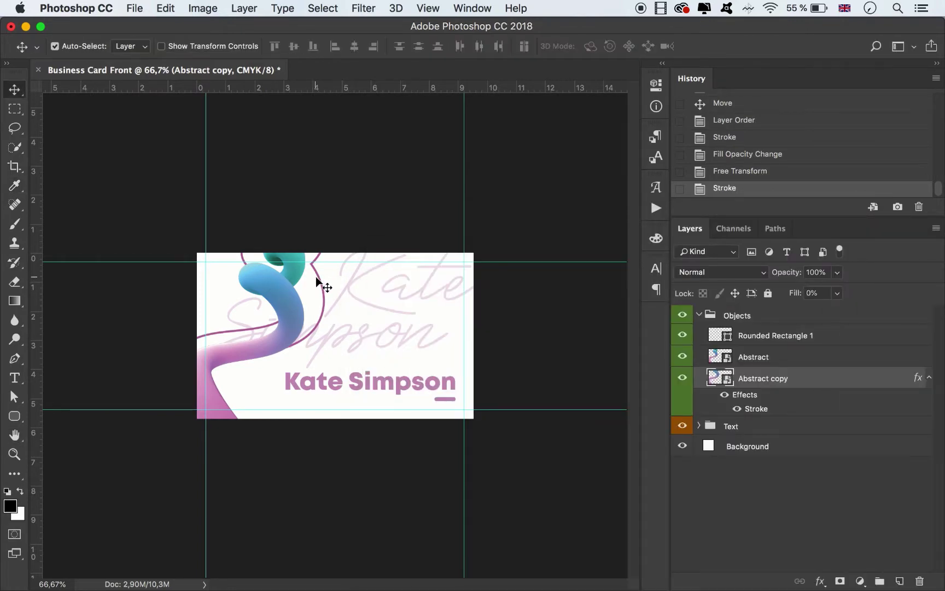
drag(318, 280, 324, 280)
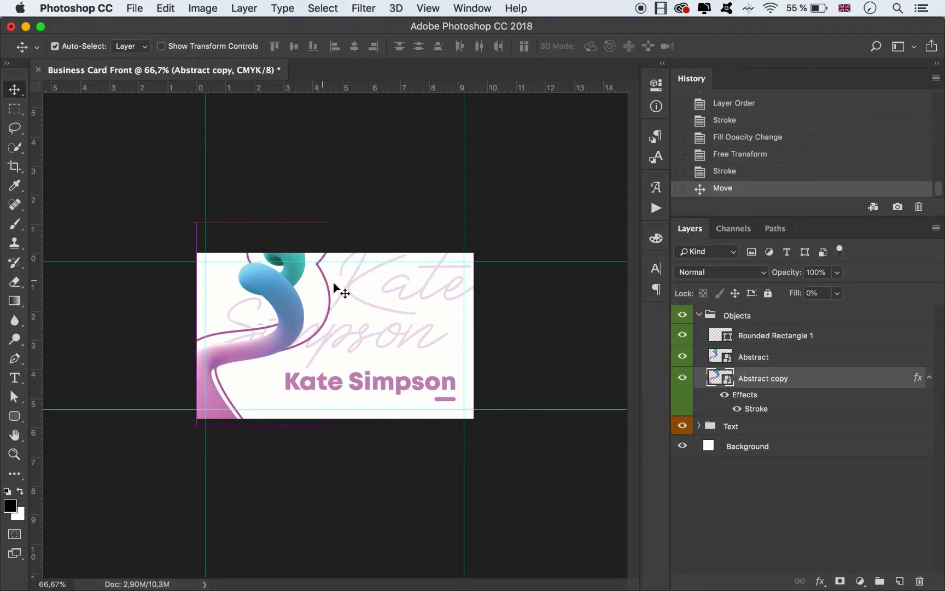
Set the outline stroke's Position to Center on the shape's edge.
double_click(833, 378)
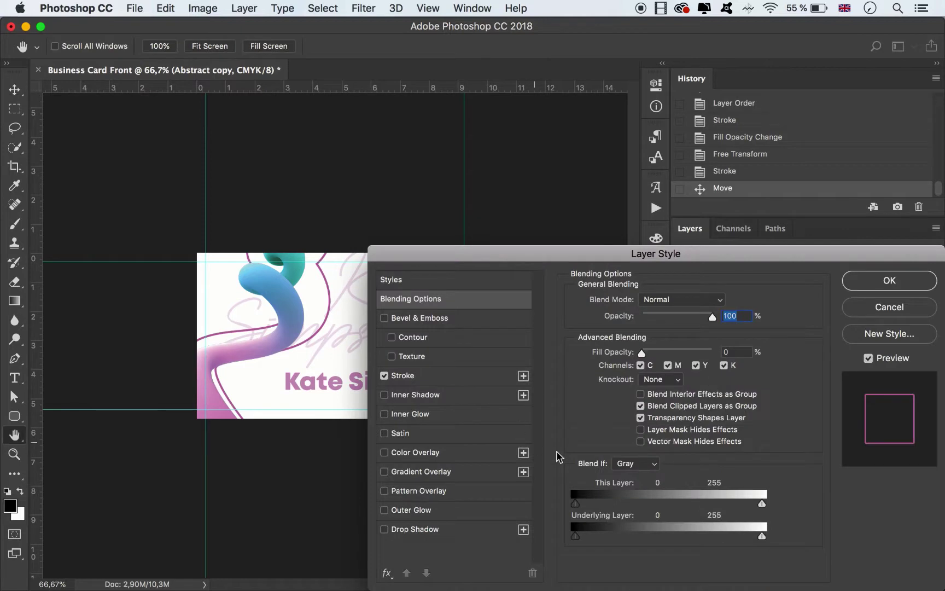
click(458, 378)
click(639, 315)
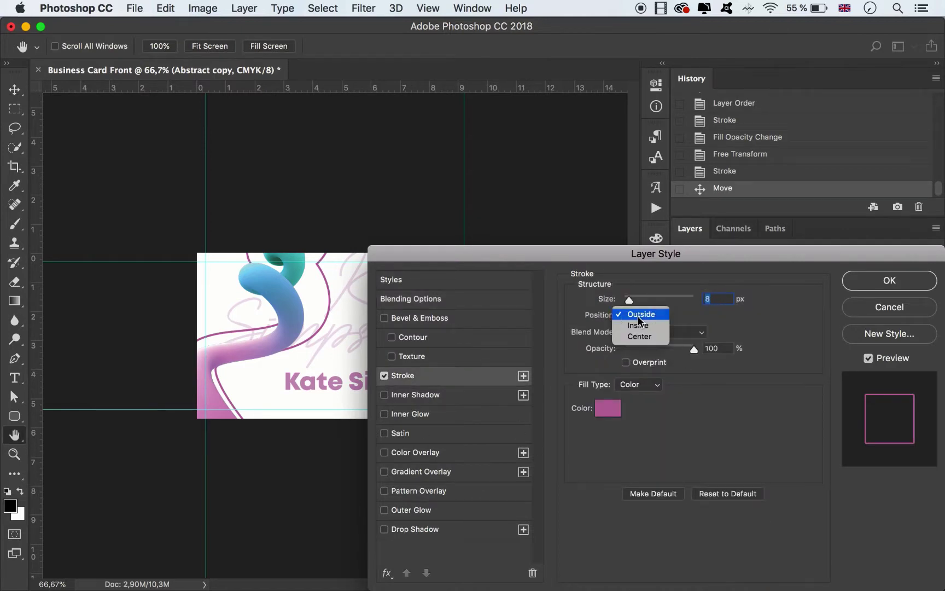
click(640, 326)
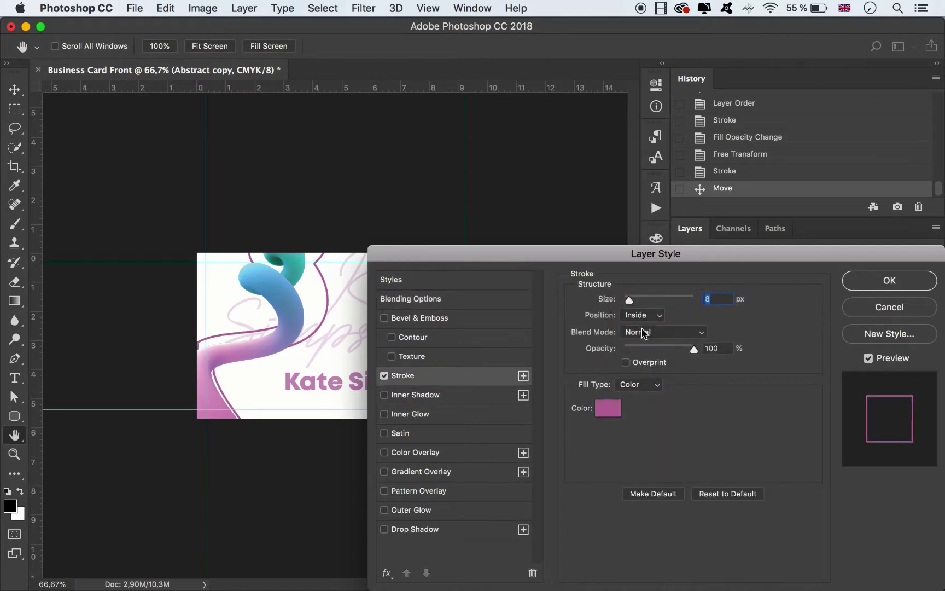
click(640, 318)
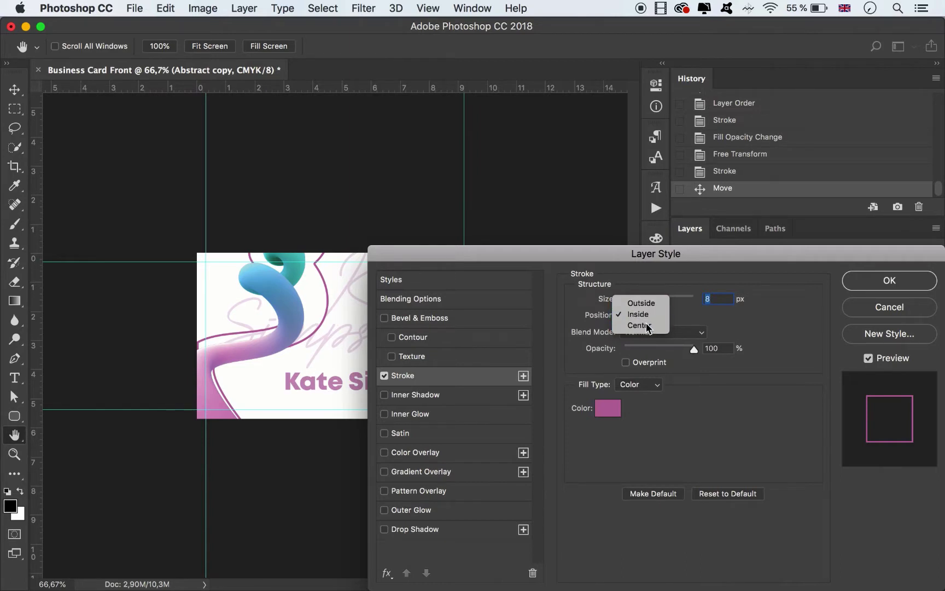
click(641, 325)
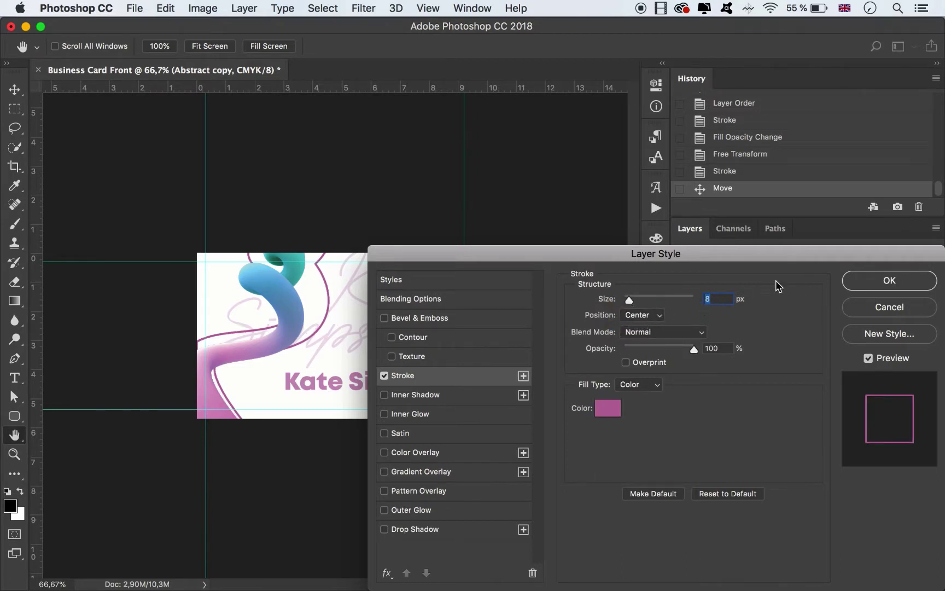
click(889, 280)
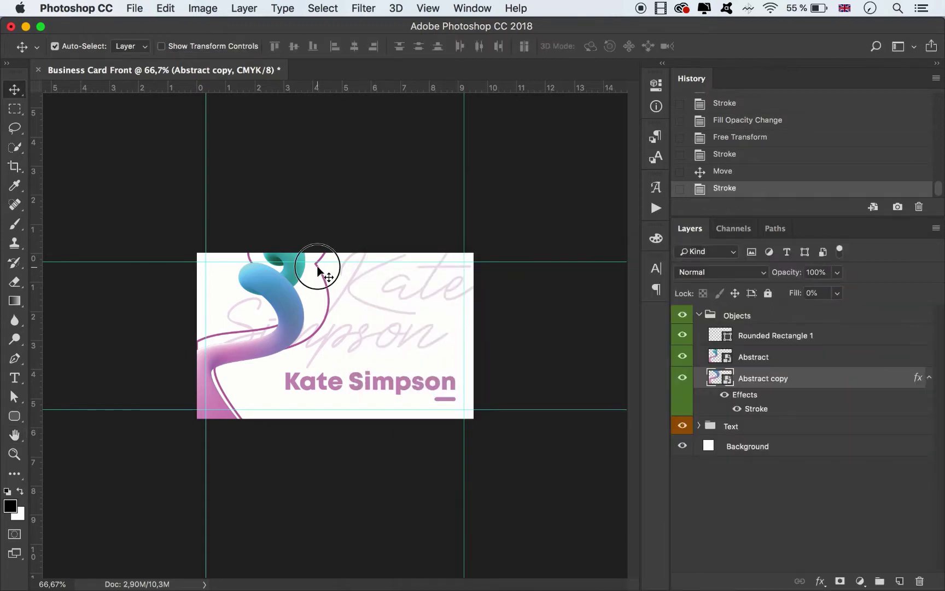
Rotate the swirl outline about -5.7°, scale it up slightly and move it up and right.
drag(314, 268, 316, 270)
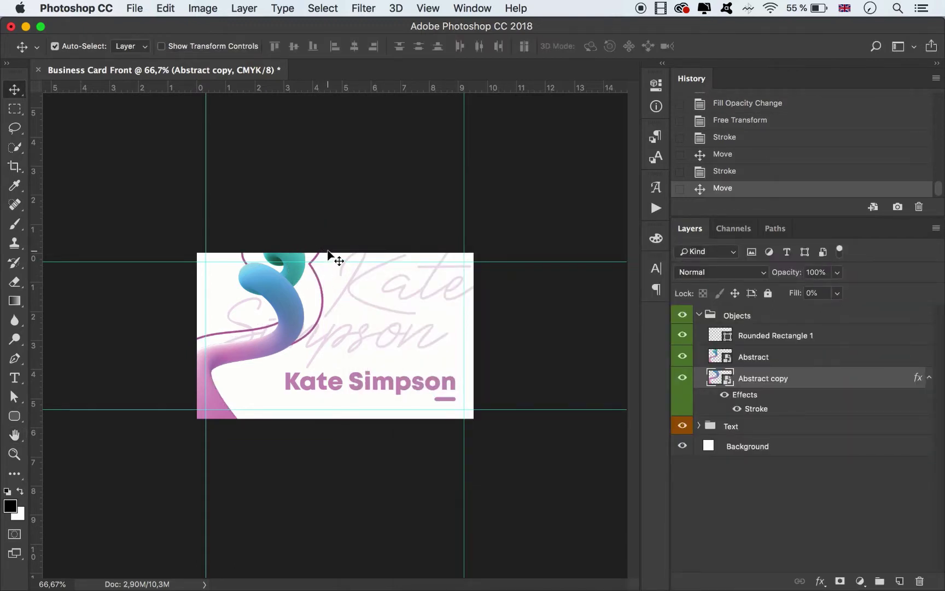
key(ctrl+t)
drag(345, 232, 313, 223)
drag(332, 416, 339, 427)
mouse_move(303, 334)
mouse_down()
mouse_move(306, 350)
mouse_move(308, 334)
mouse_up()
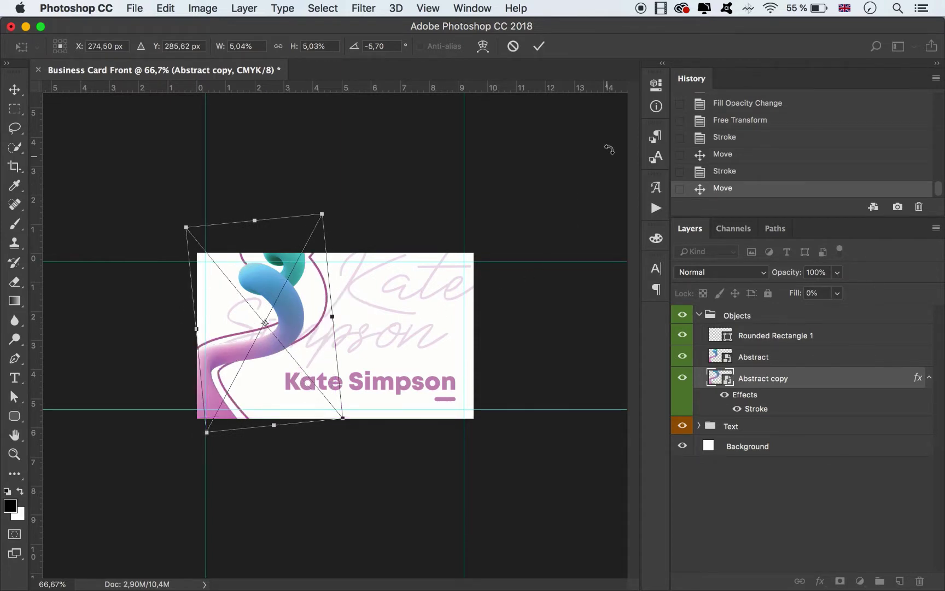
click(539, 46)
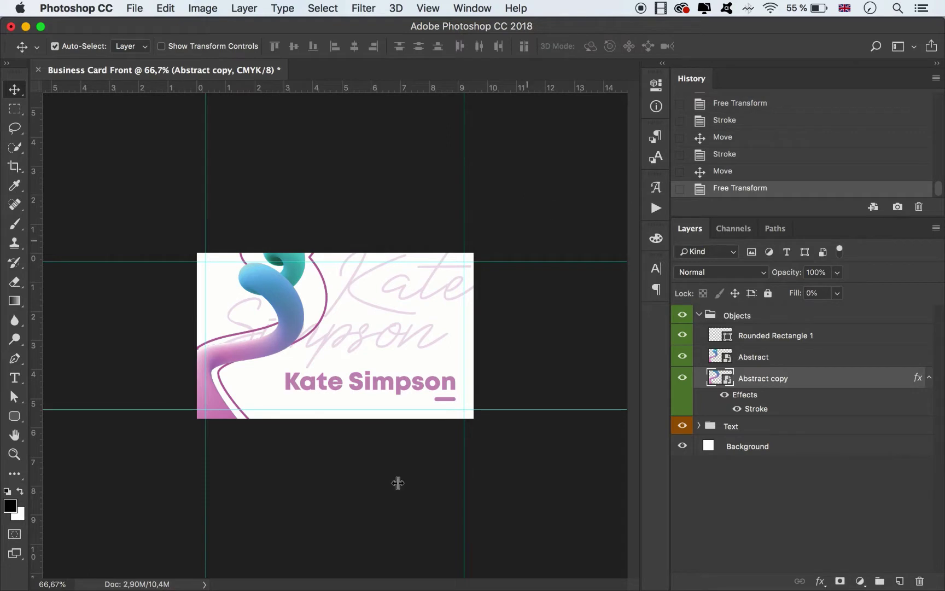
click(399, 385)
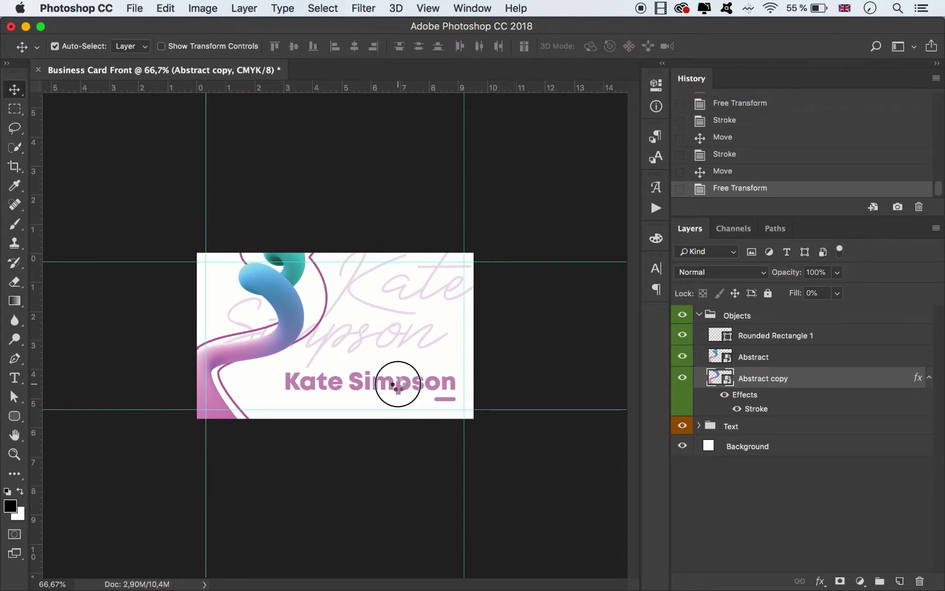
shift+click(447, 399)
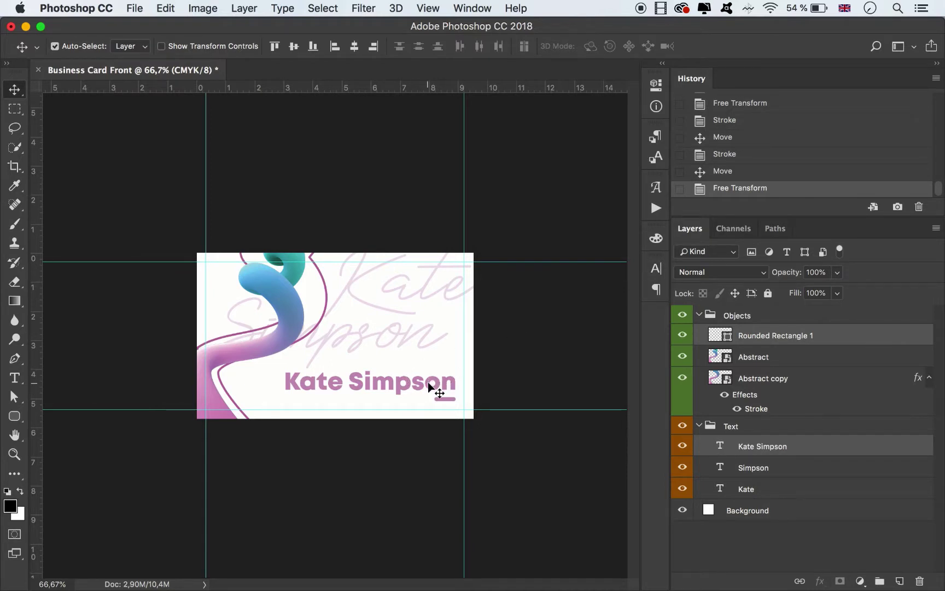
click(561, 349)
click(397, 387)
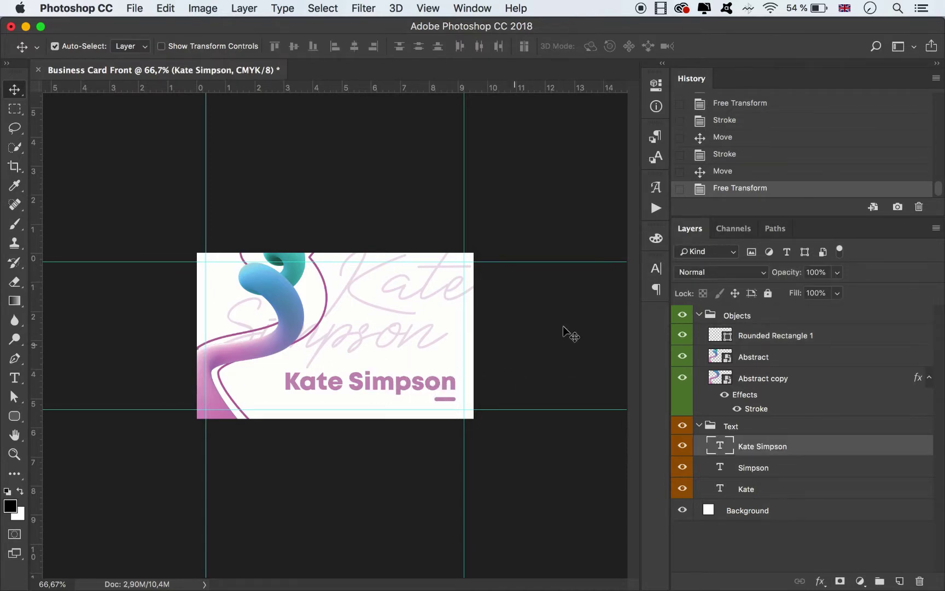
click(657, 269)
click(600, 360)
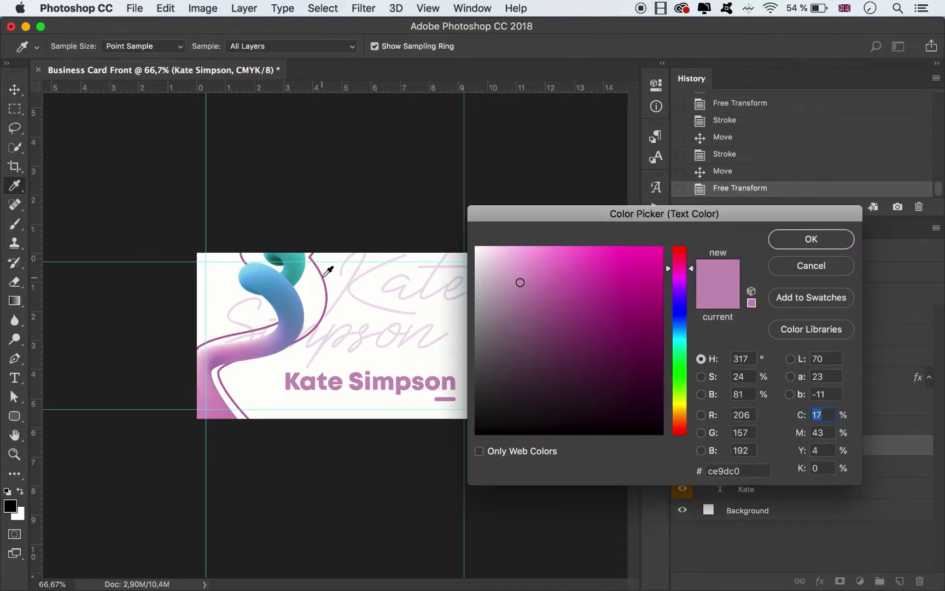
click(323, 275)
click(810, 239)
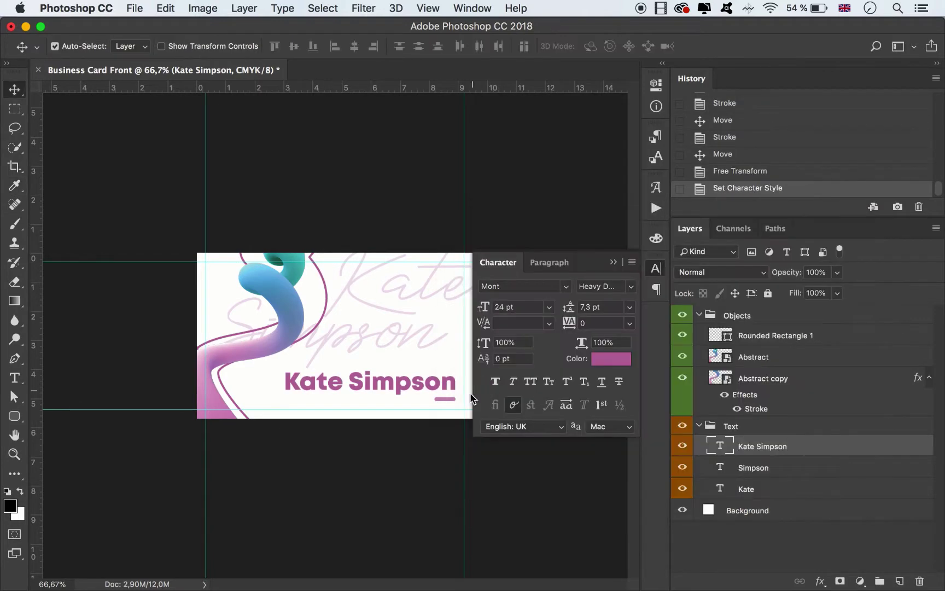
click(613, 262)
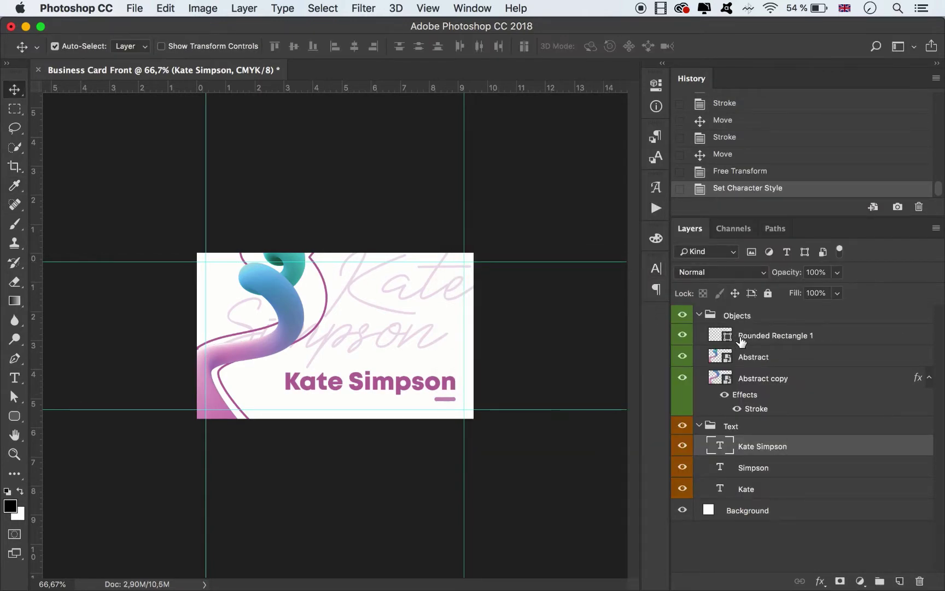
Fill the small bar under the name with the same pink.
click(323, 389)
click(14, 397)
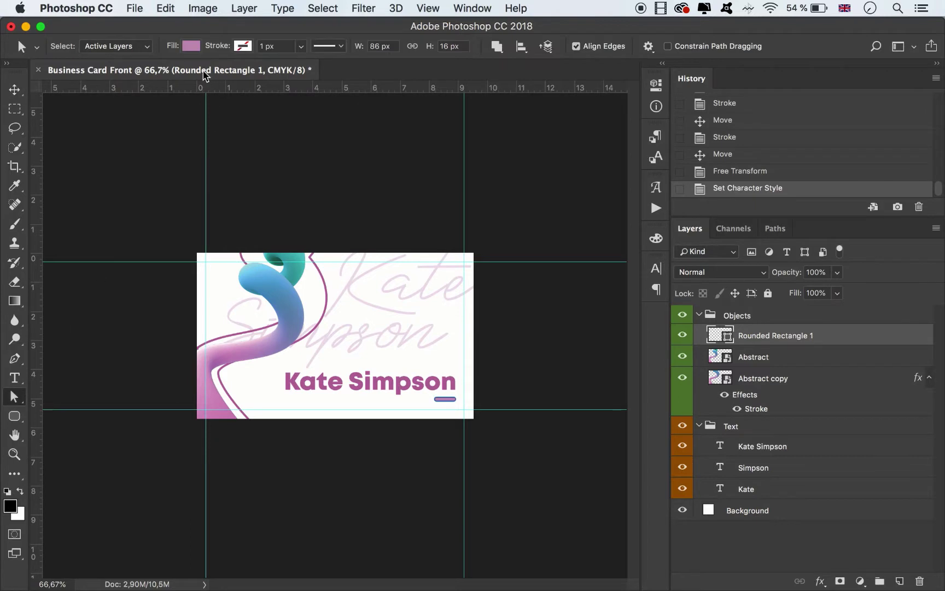
click(191, 46)
click(260, 75)
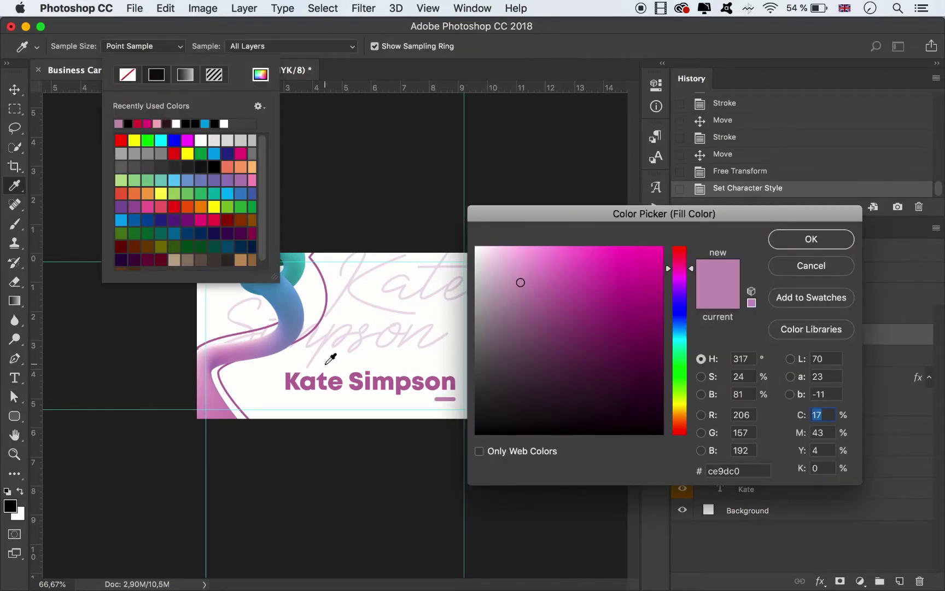
click(321, 379)
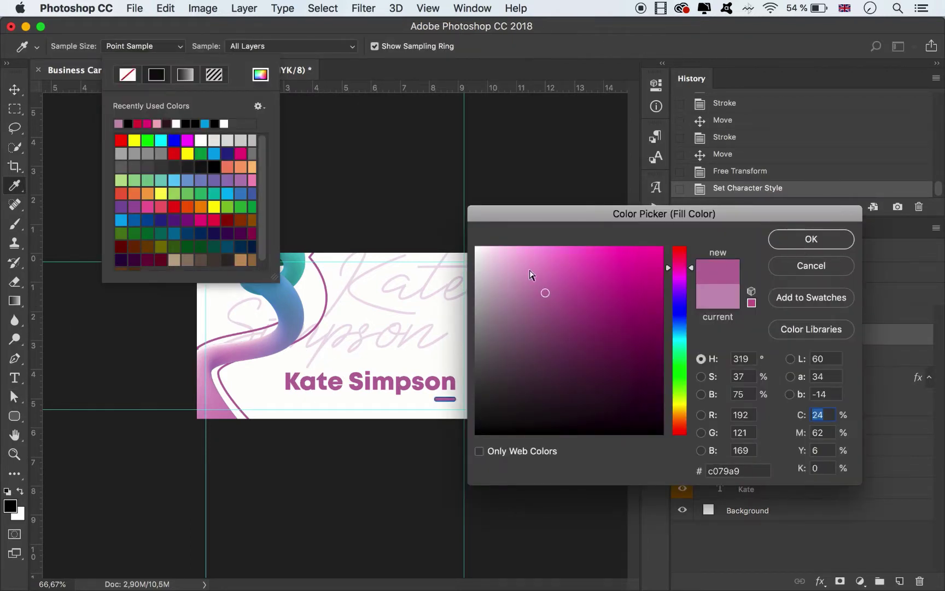
click(807, 240)
click(747, 359)
Rename the Abstract copy layer to Abstract.
click(928, 379)
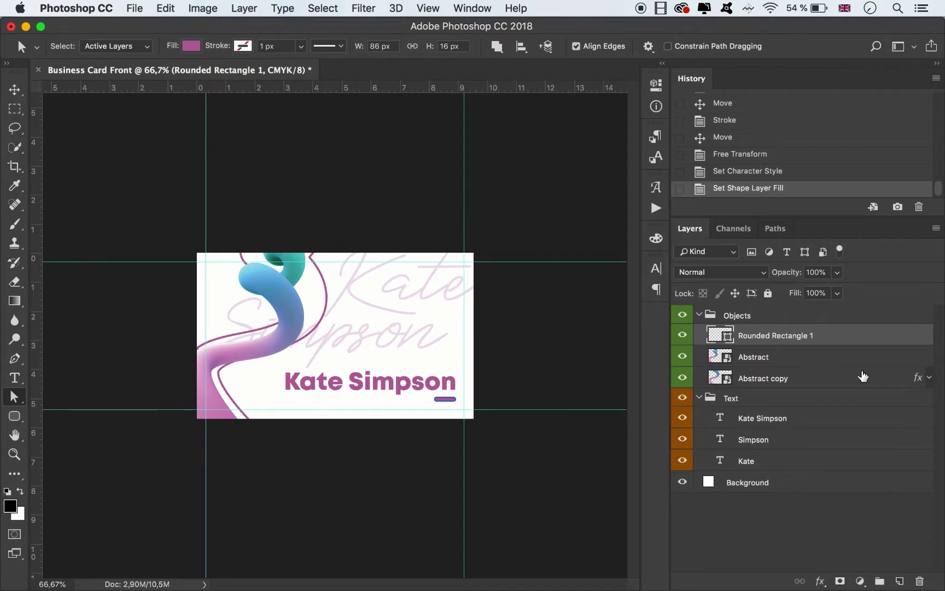
double_click(779, 378)
double_click(781, 378)
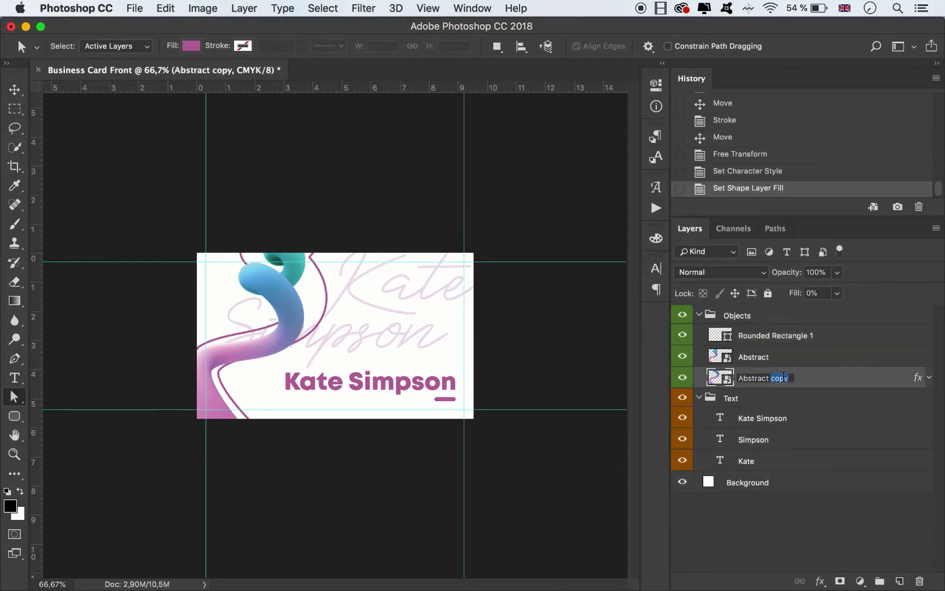
key(Return)
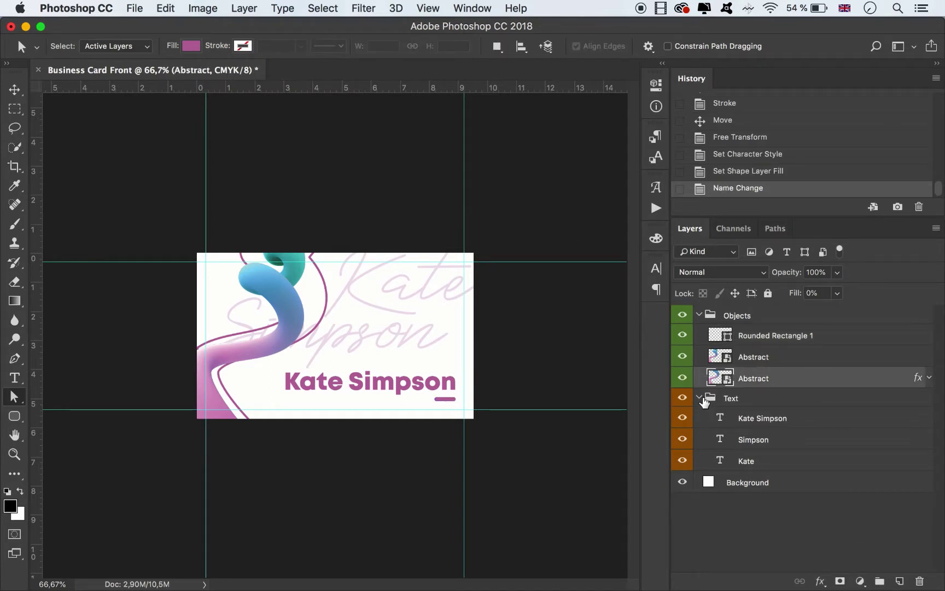
Rename Rounded Rectangle 1 to Rounded Rectangle and collapse the Text and Objects groups.
click(706, 401)
click(699, 398)
double_click(800, 335)
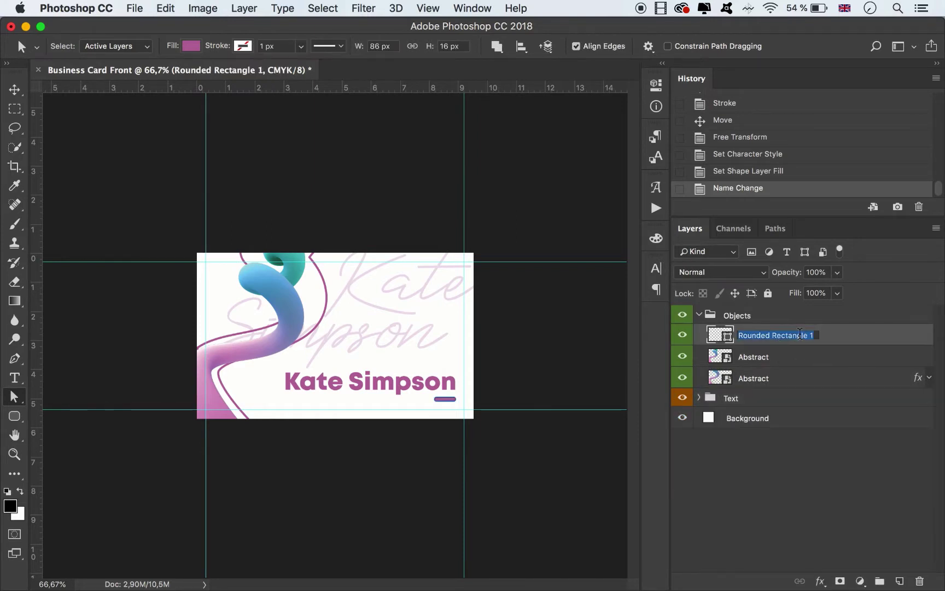
click(814, 336)
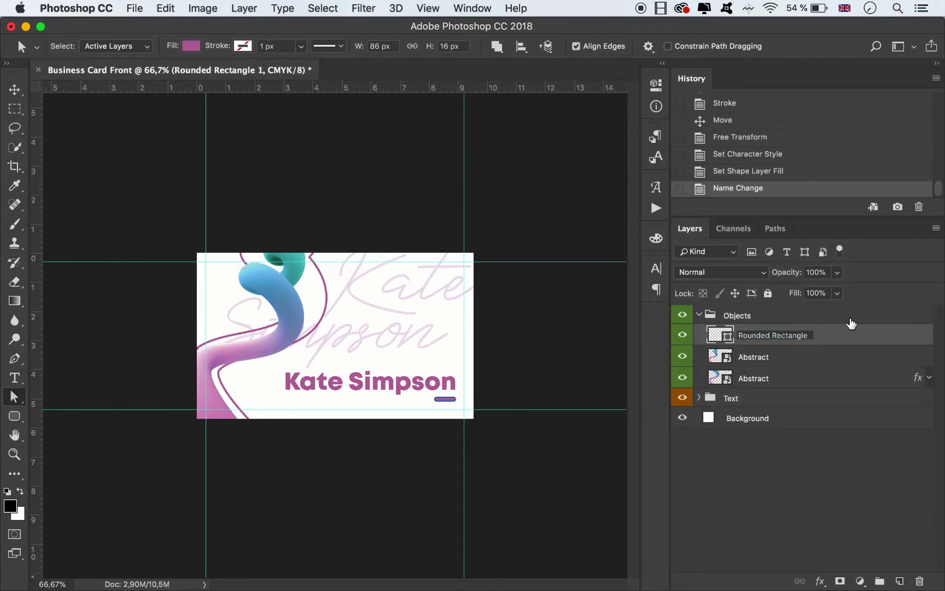
key(Return)
click(699, 315)
click(513, 340)
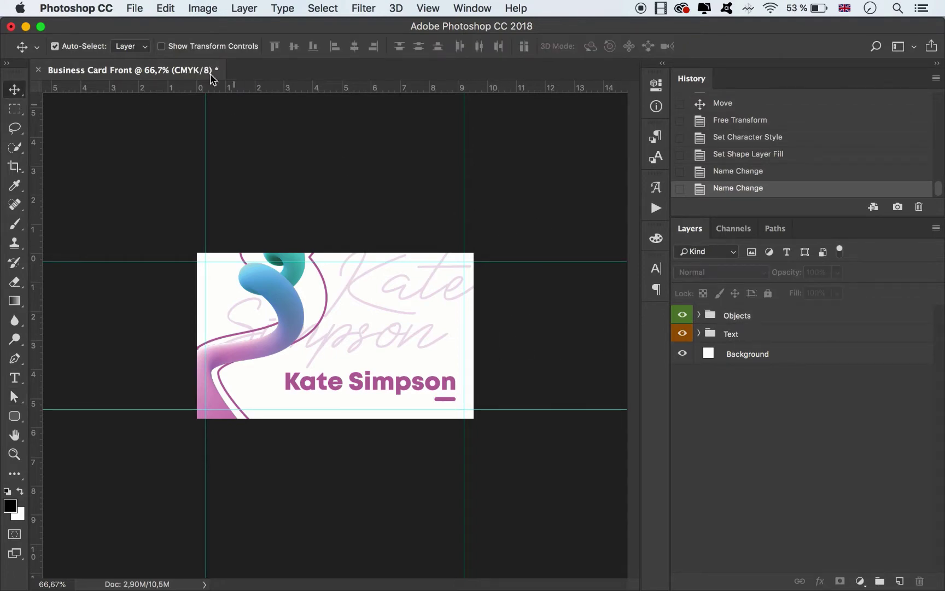
click(134, 9)
Export the card via Save for Web (Legacy) as PNG-24 Business-Card-Front.png.
mouse_move(275, 196)
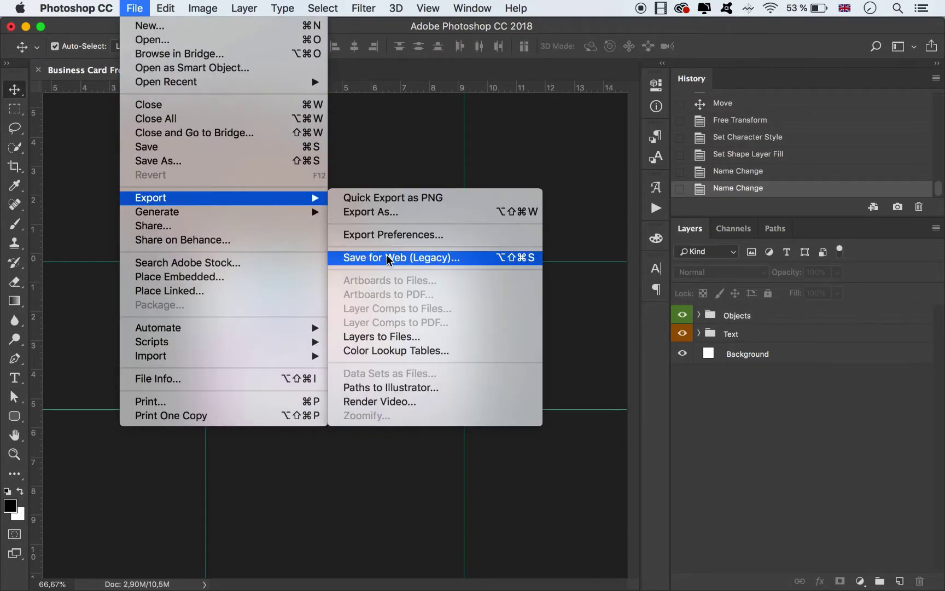
click(400, 257)
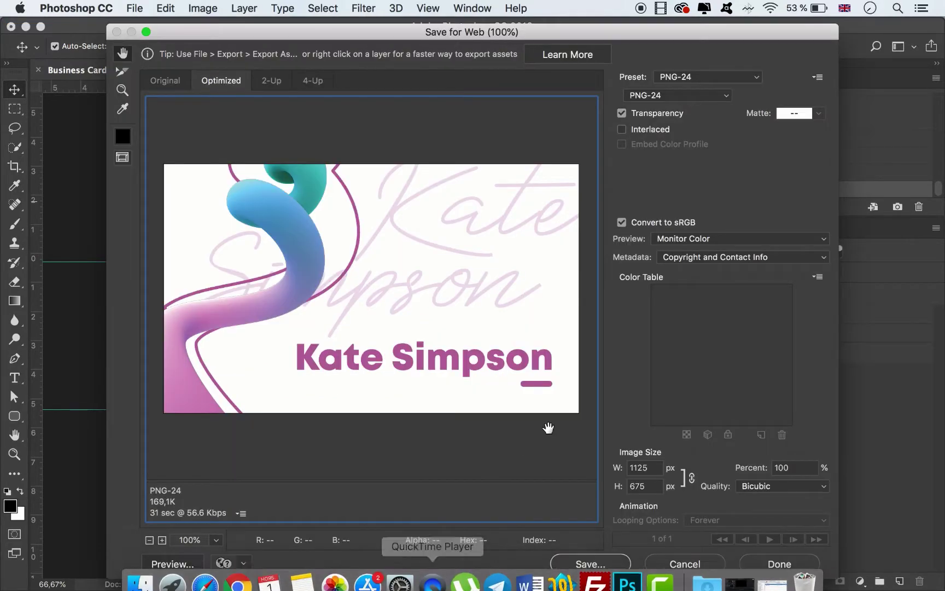
click(593, 555)
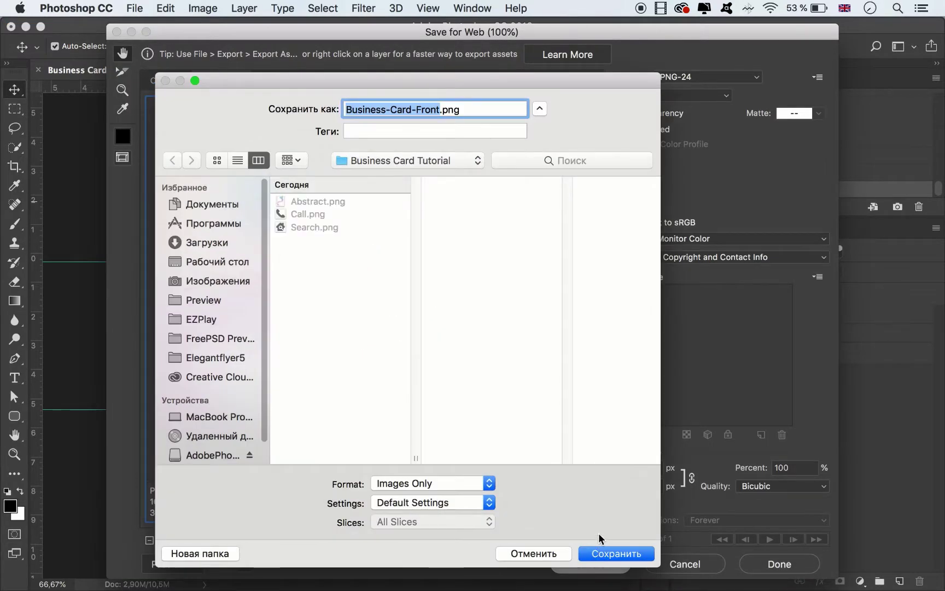
click(616, 553)
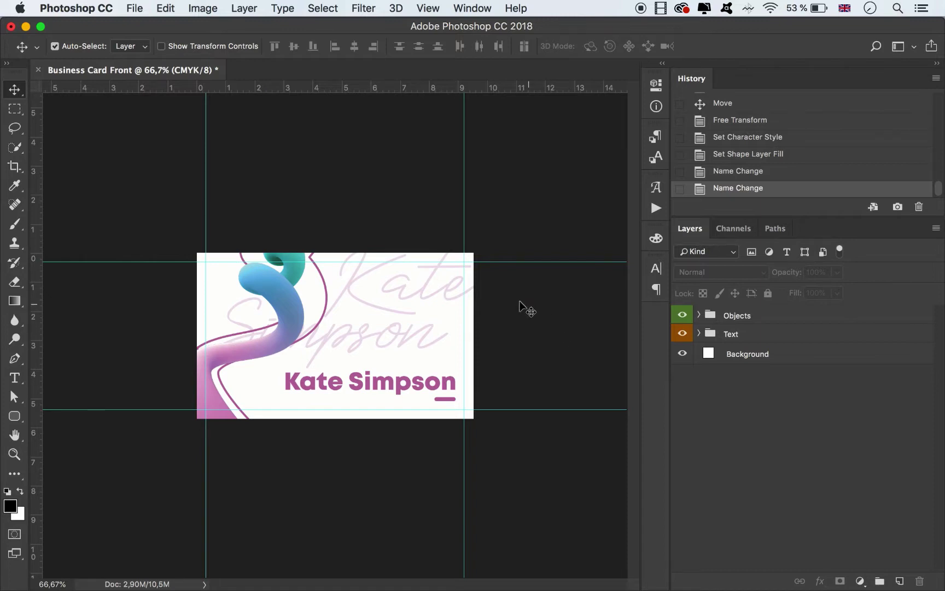
click(390, 326)
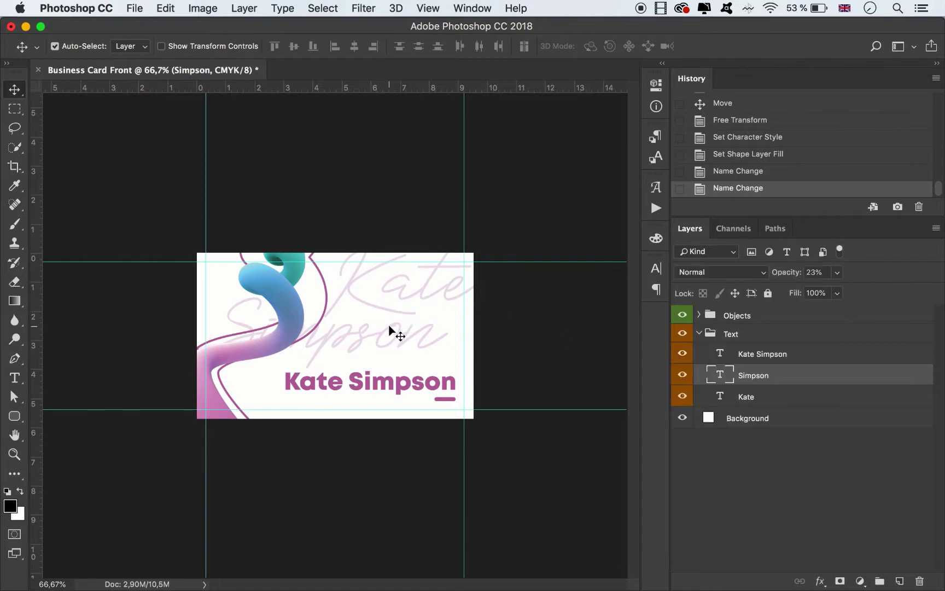
shift+click(403, 288)
key(super+t)
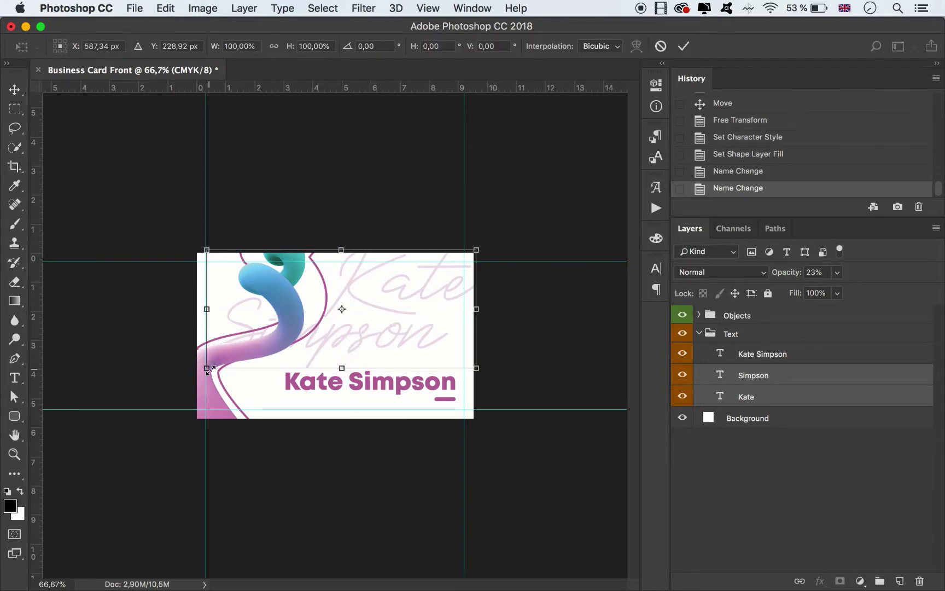
drag(208, 368, 343, 316)
mouse_move(424, 300)
mouse_down()
mouse_move(433, 295)
mouse_move(426, 289)
mouse_up()
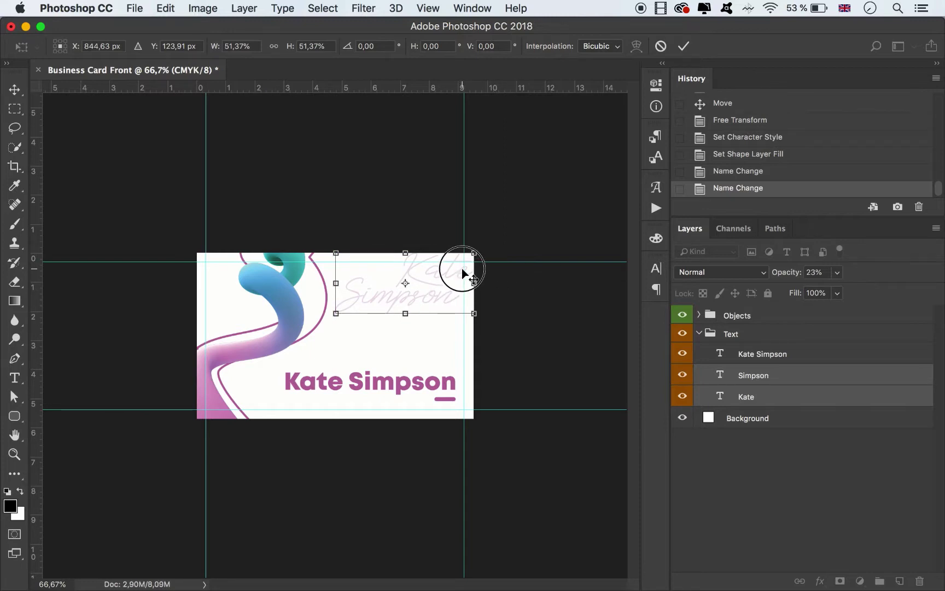
key(Up)
key(Up)
key(Up)
key(Up)
key(Up)
key(Up)
key(Up)
key(Up)
key(Up)
key(Up)
key(Up)
key(Up)
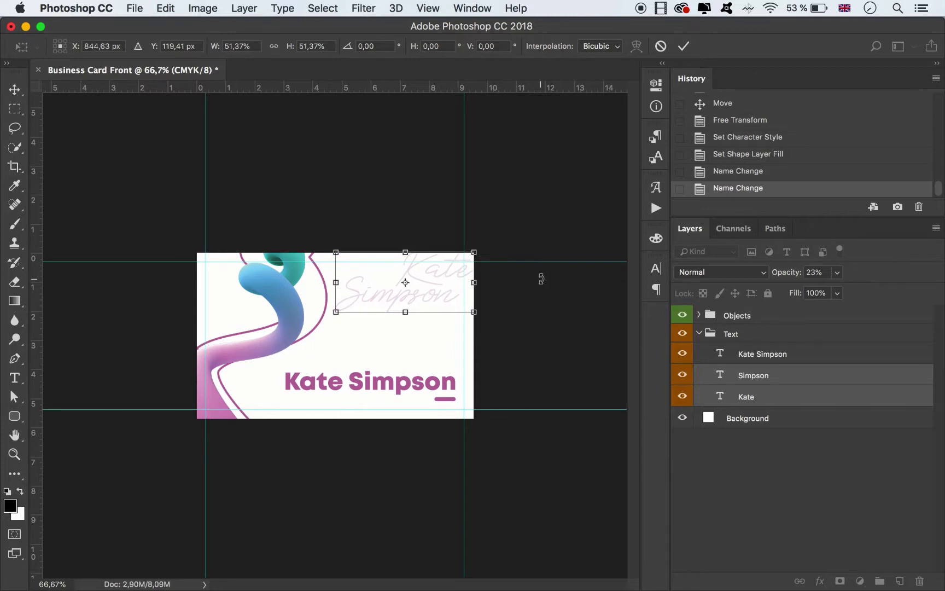
key(Right)
key(Right)
key(Right)
key(Right)
key(Right)
key(Right)
key(Right)
key(Right)
key(Right)
key(Right)
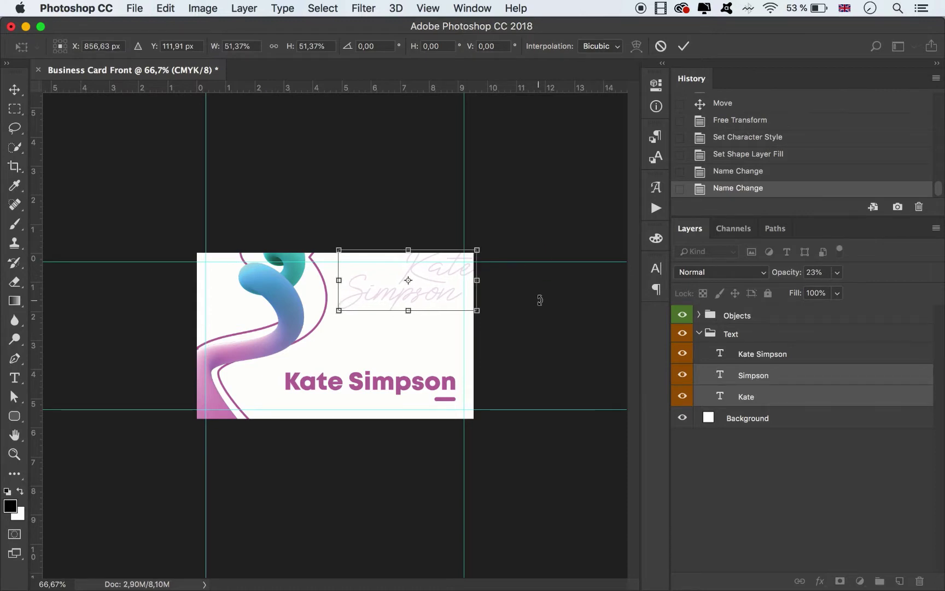
key(Right)
key(Right)
key(Right)
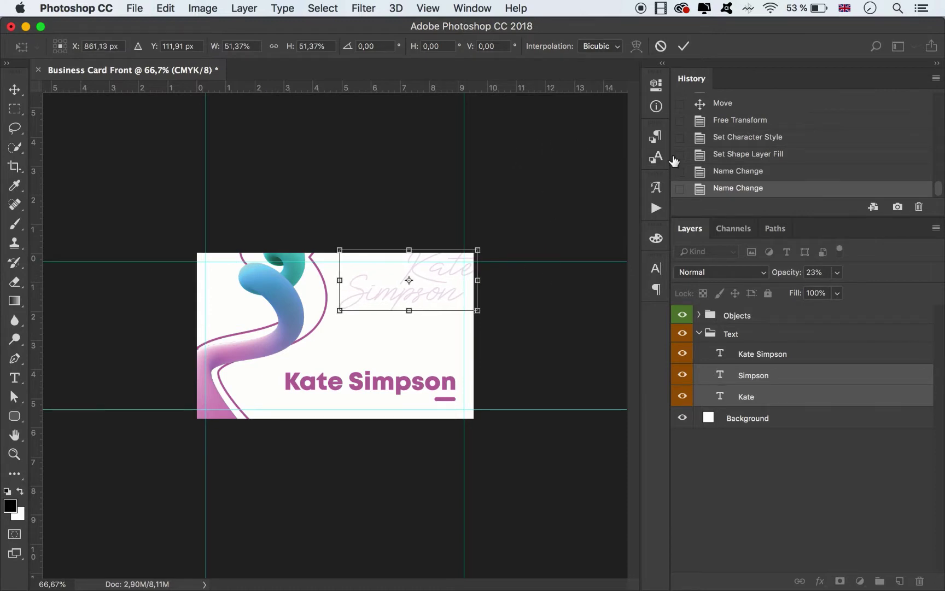
click(683, 46)
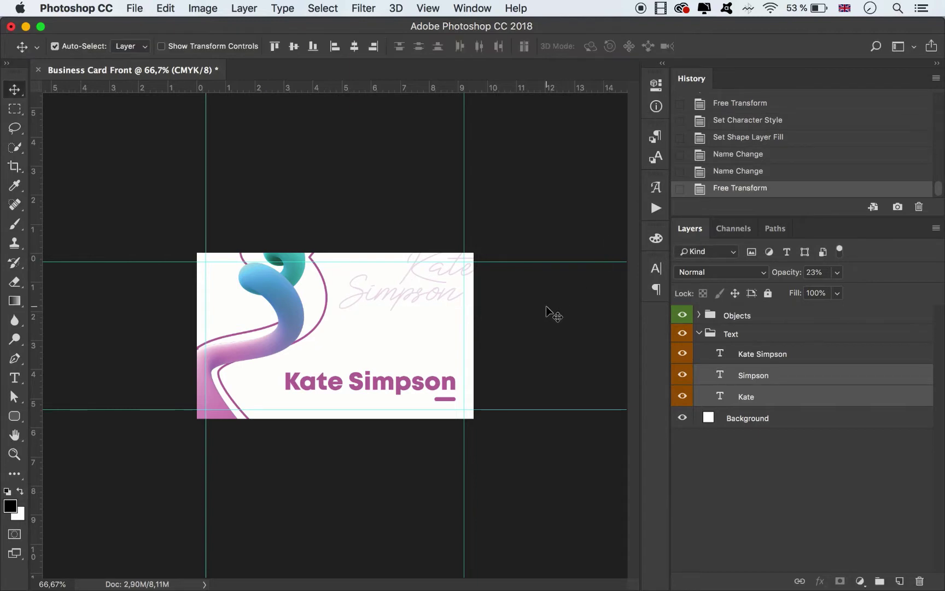
click(524, 332)
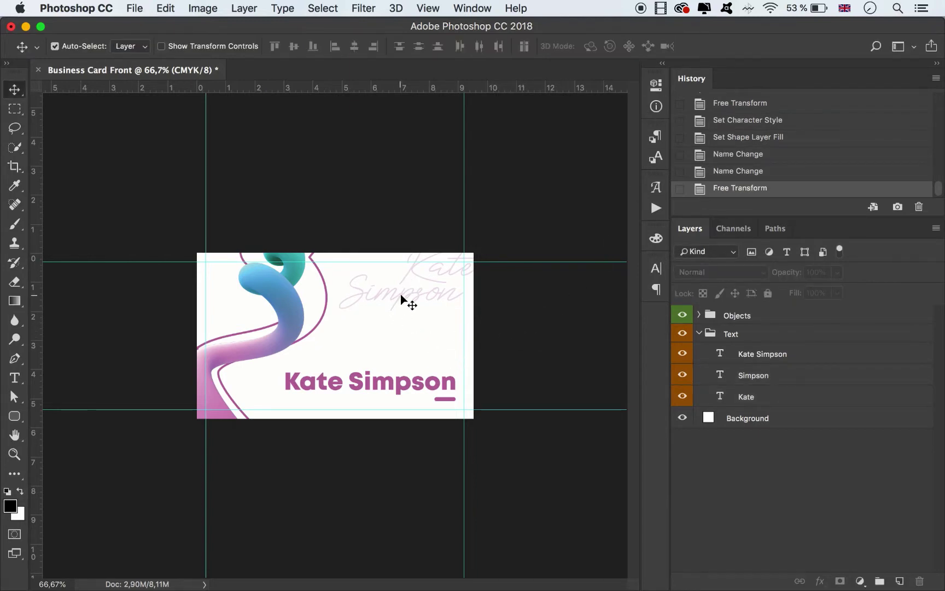
drag(400, 294, 415, 289)
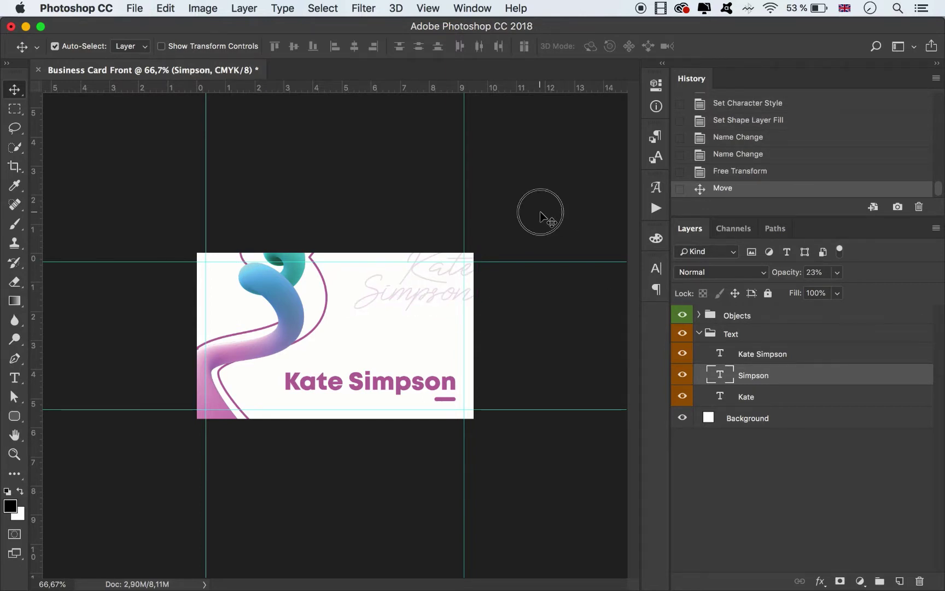
Add a Gradient fill layer with the pink-to-teal preset above Background.
click(539, 216)
click(754, 421)
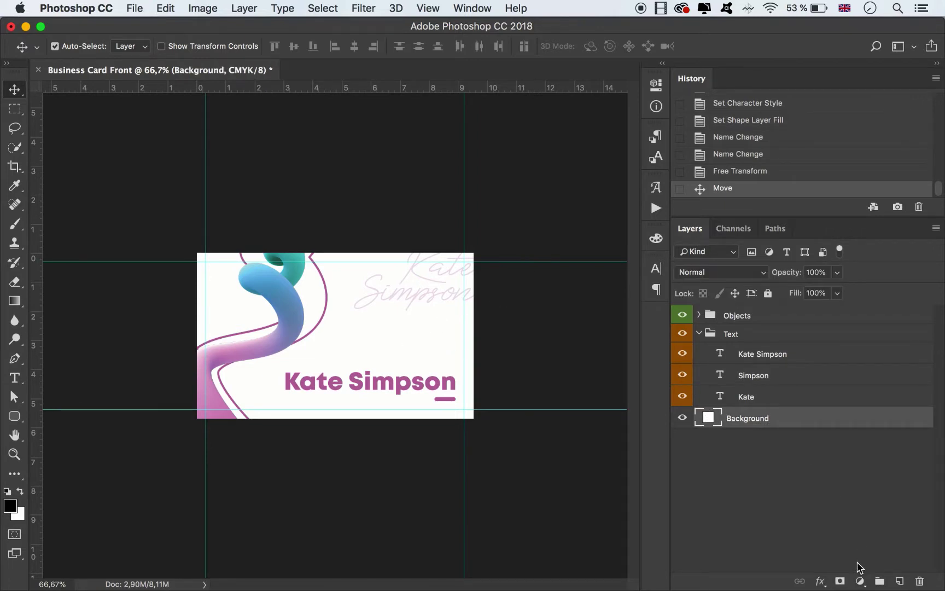
click(861, 581)
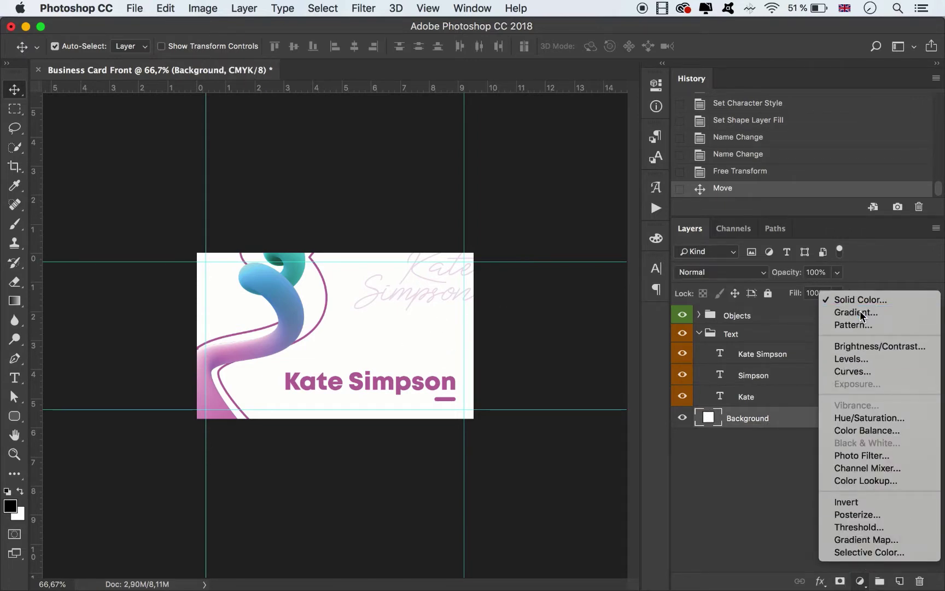
click(861, 312)
drag(516, 186, 675, 179)
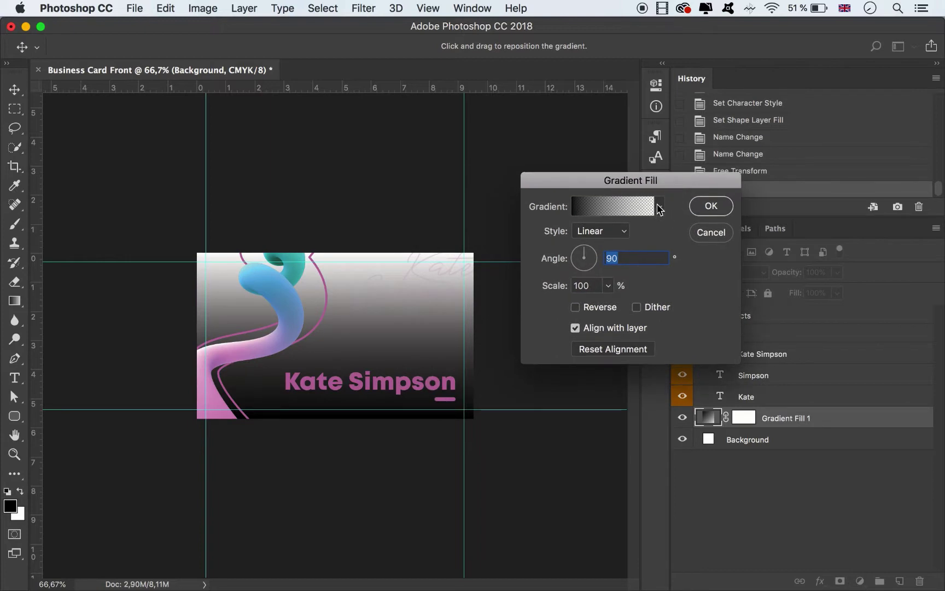
click(660, 206)
click(533, 309)
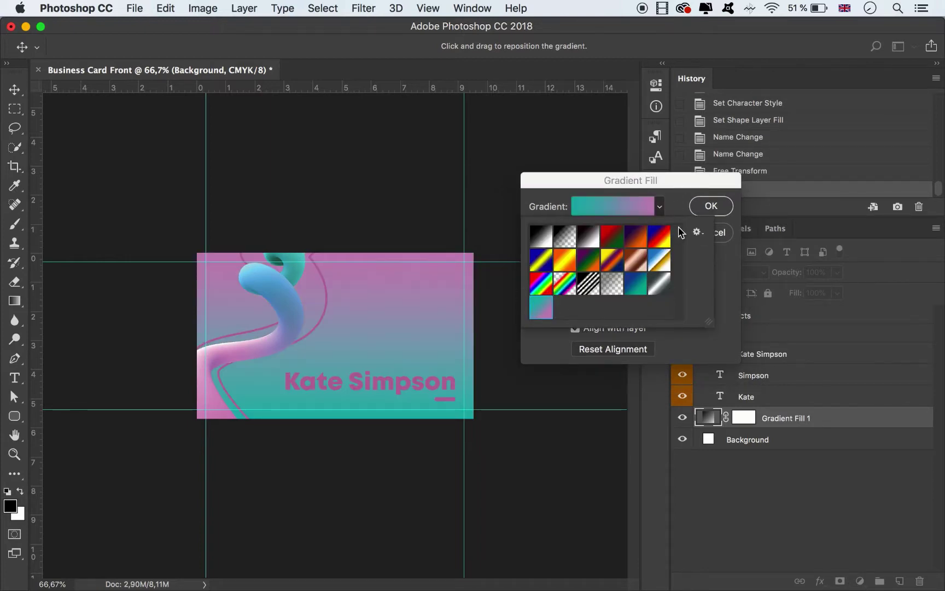
click(731, 271)
click(711, 205)
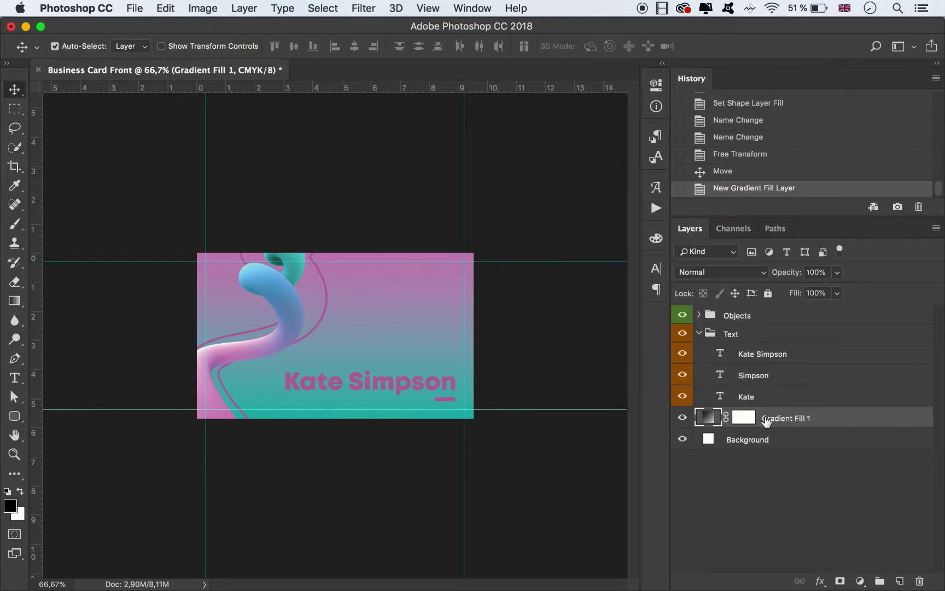
Delete the gradient layer's mask and rename the layer Gradient.
right_click(746, 417)
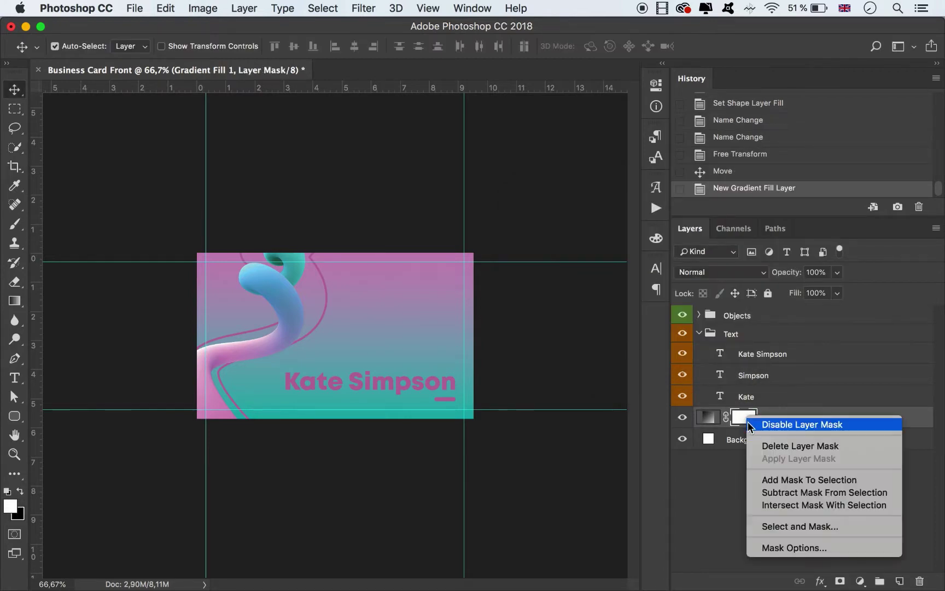
click(773, 446)
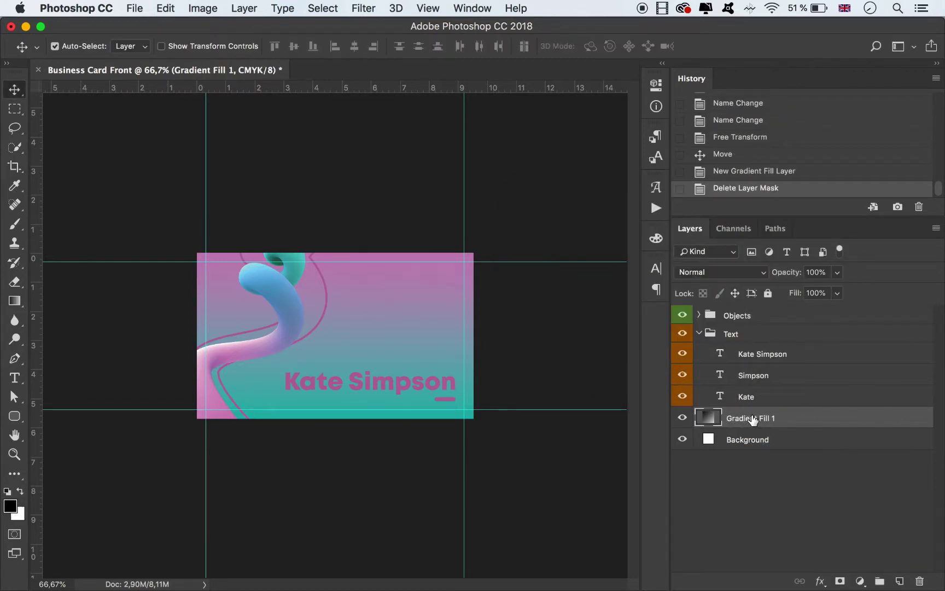
double_click(762, 419)
drag(759, 418, 778, 416)
key(BackSpace)
click(539, 323)
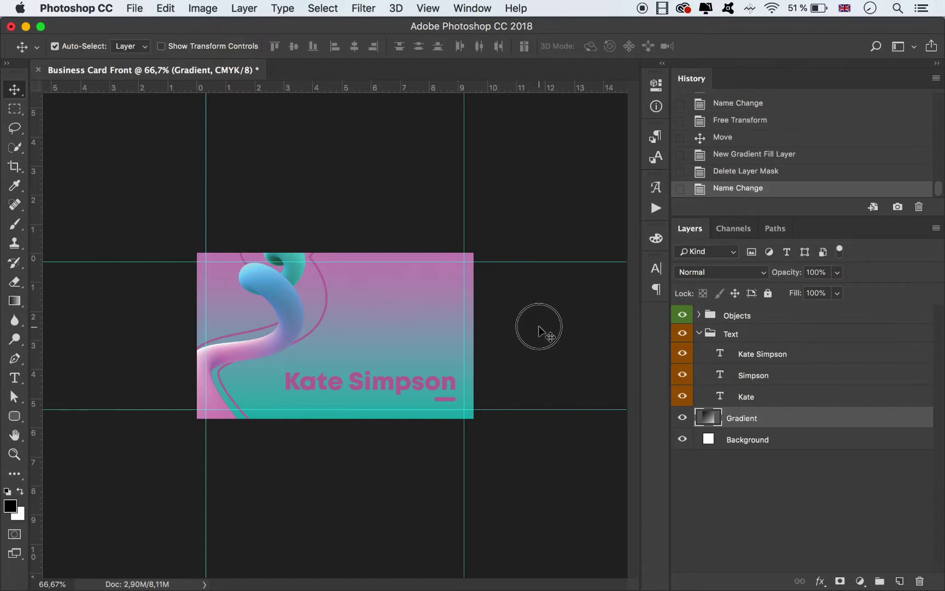
click(781, 357)
click(761, 376)
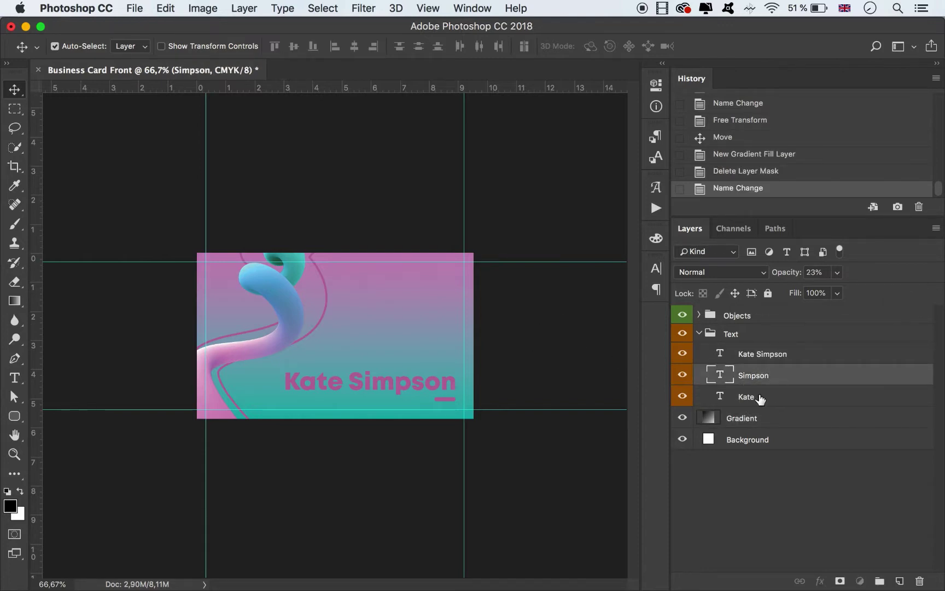
shift+click(760, 397)
click(655, 268)
click(612, 362)
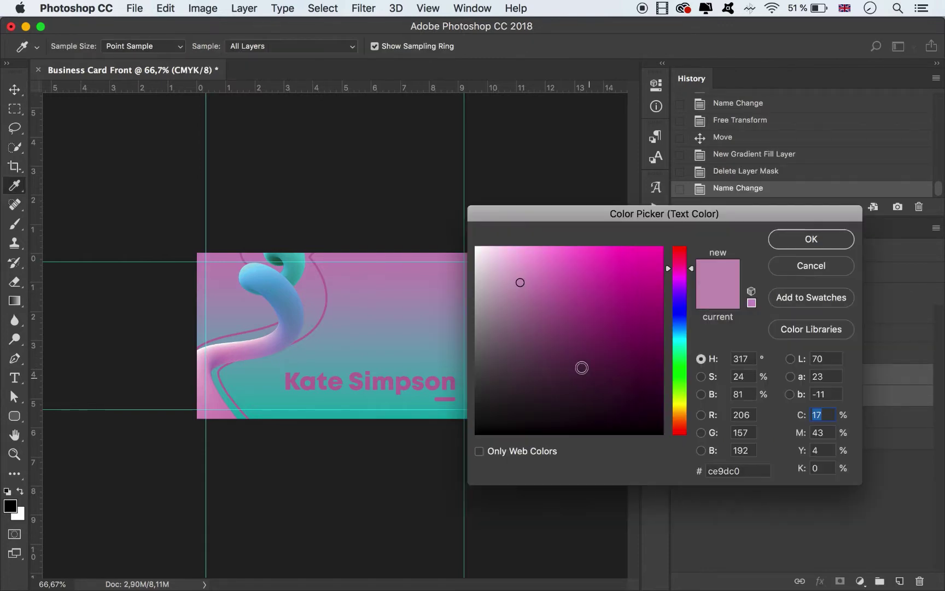
drag(580, 367, 428, 204)
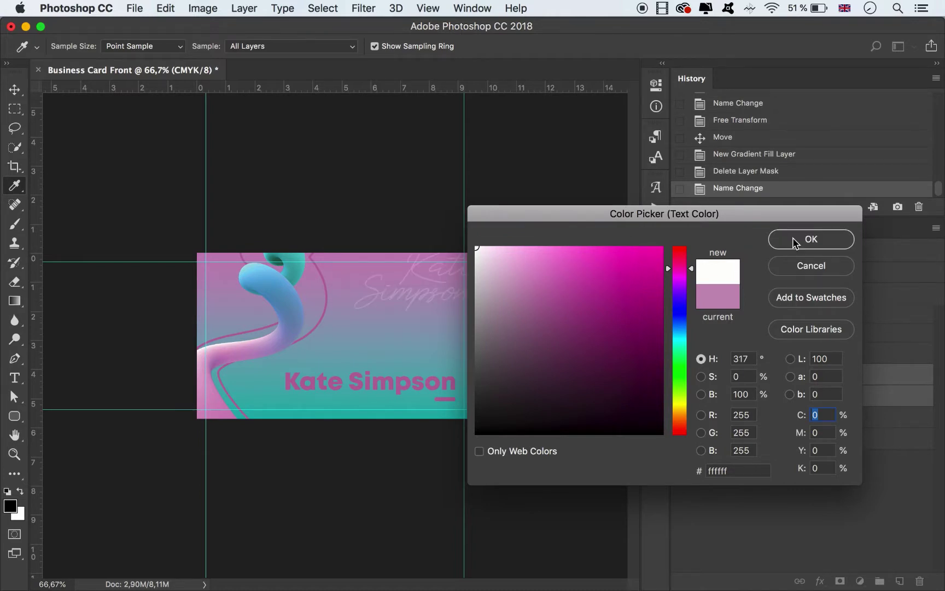
click(796, 241)
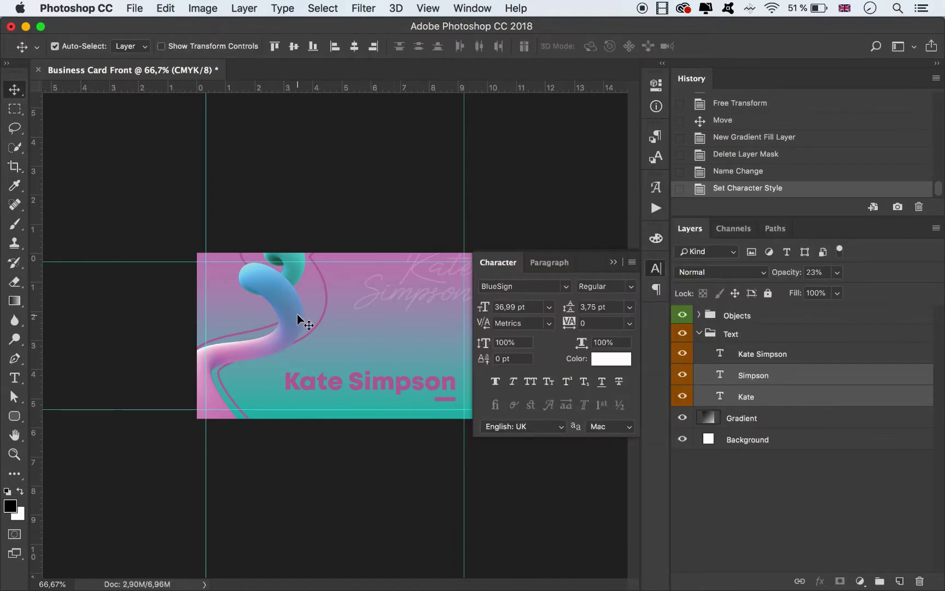
Set the Abstract layer's stroke colour to white ffffff.
click(328, 304)
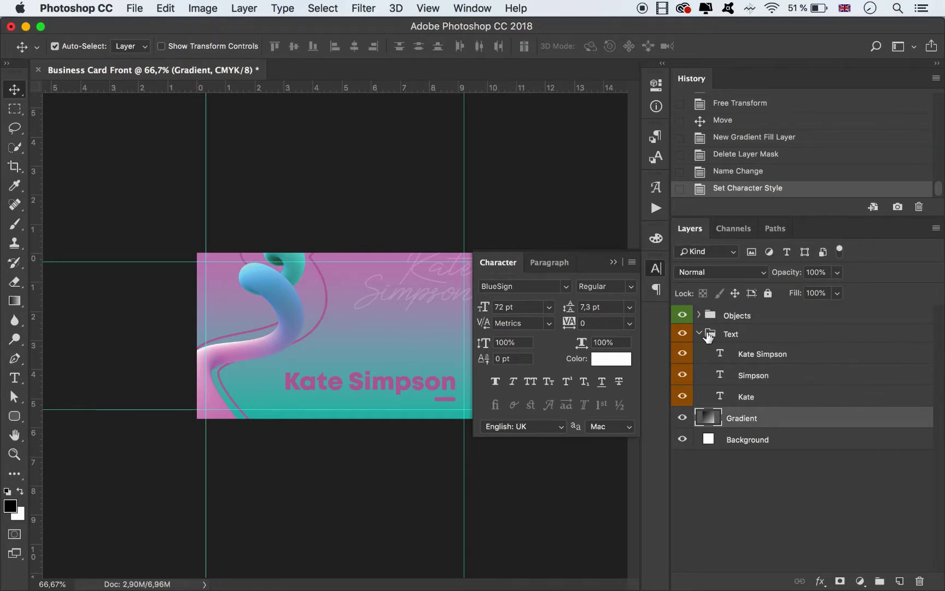
click(699, 333)
click(699, 315)
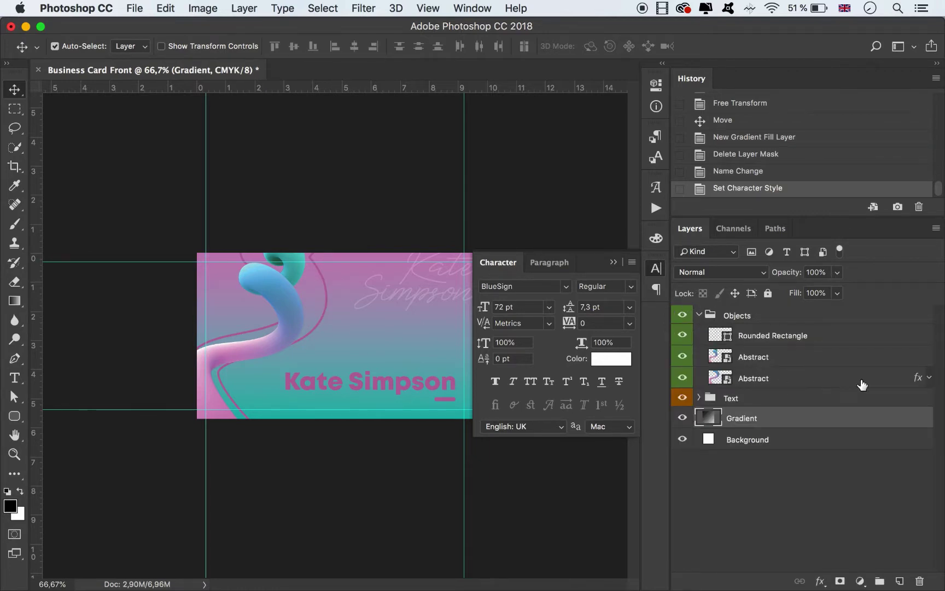
click(928, 379)
double_click(759, 410)
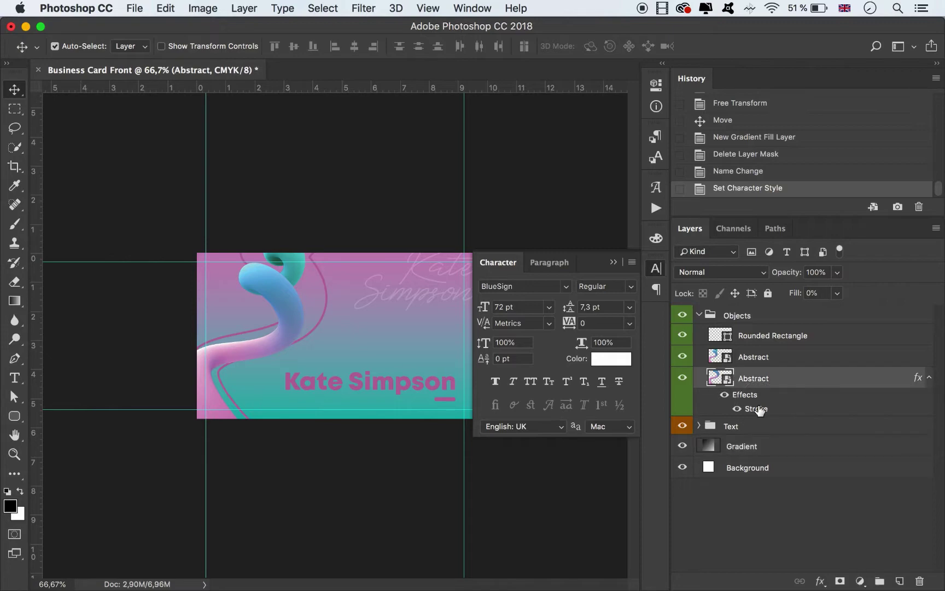
click(615, 408)
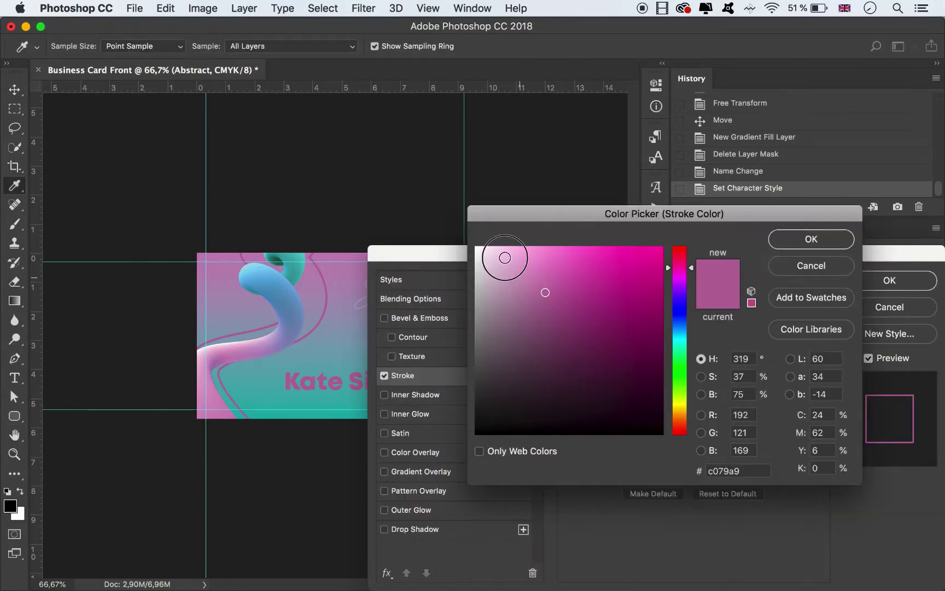
drag(502, 255, 436, 185)
click(804, 240)
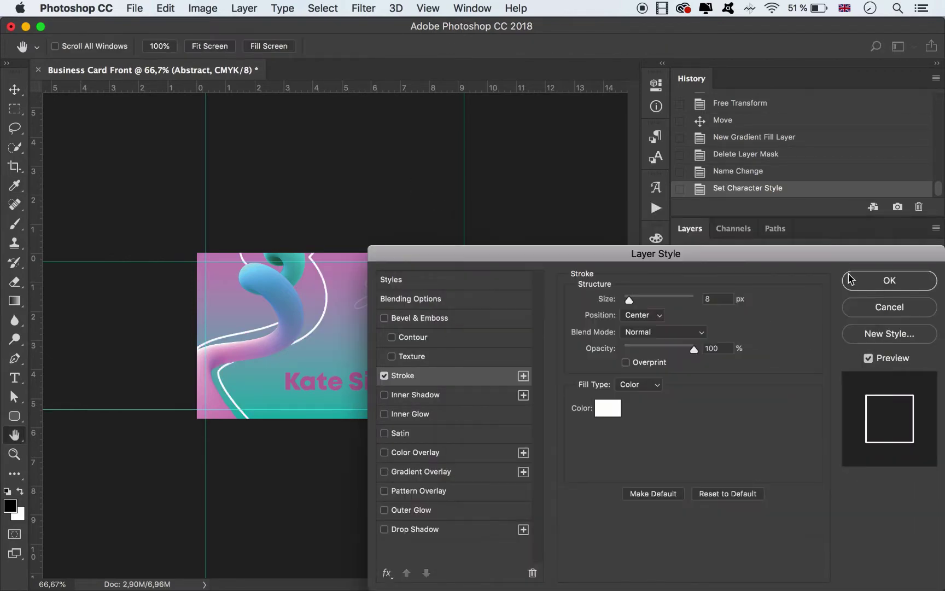
click(869, 282)
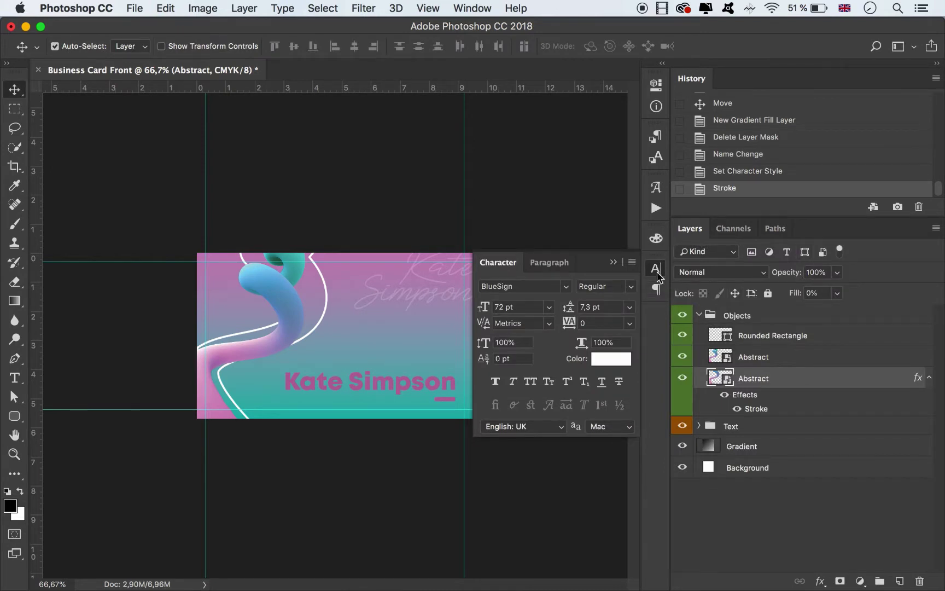
click(613, 262)
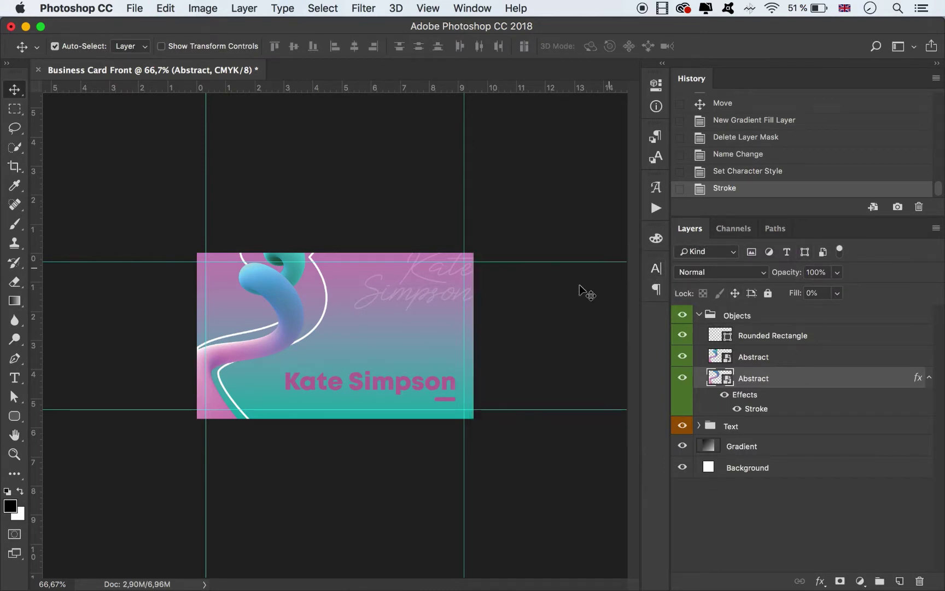
click(511, 367)
key(super+plus)
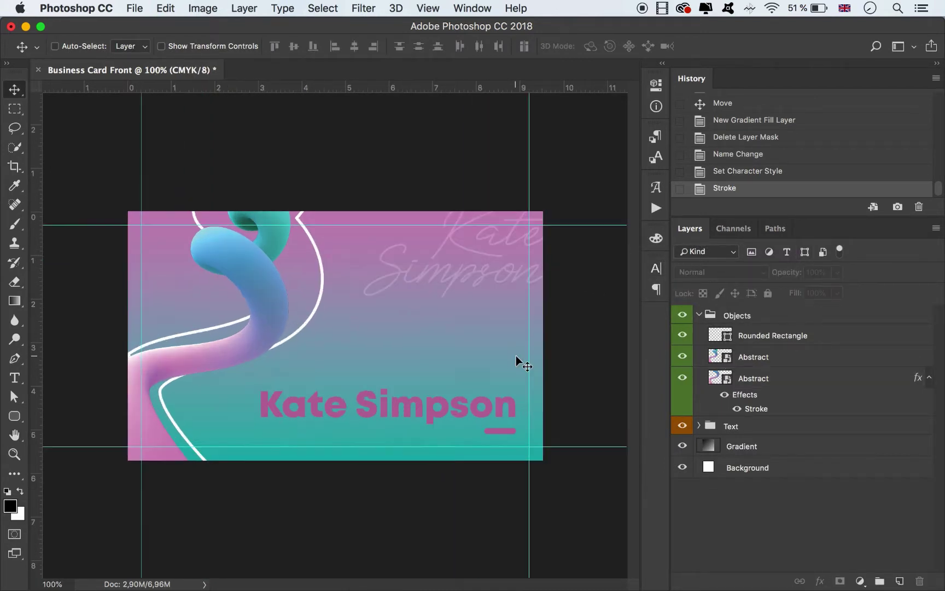
click(500, 430)
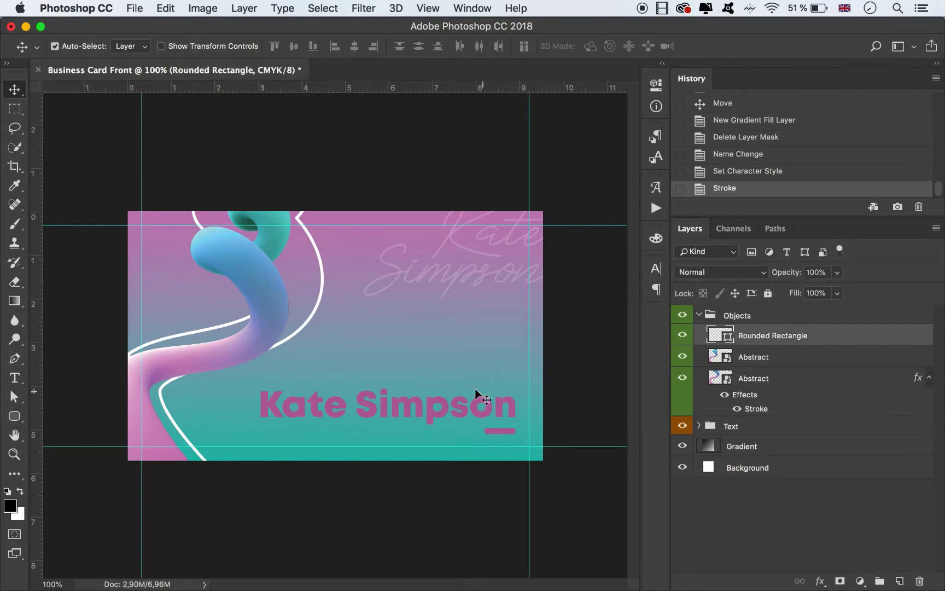
shift+click(445, 407)
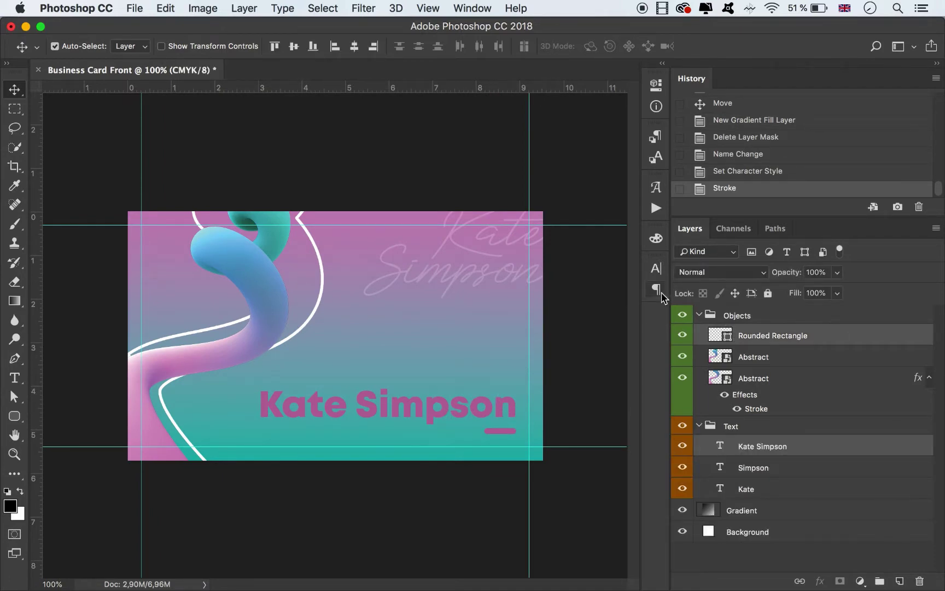
key(super+t)
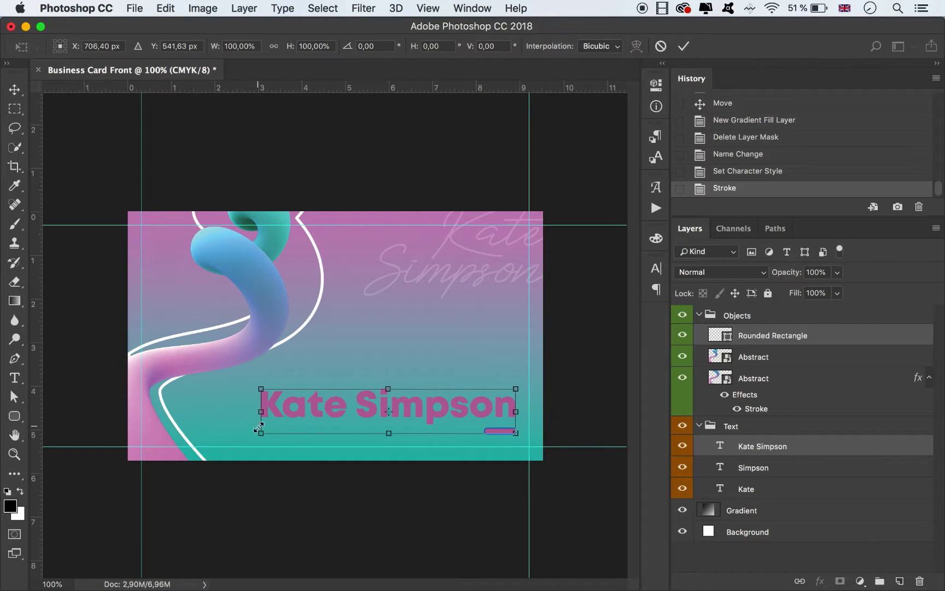
drag(261, 434, 389, 317)
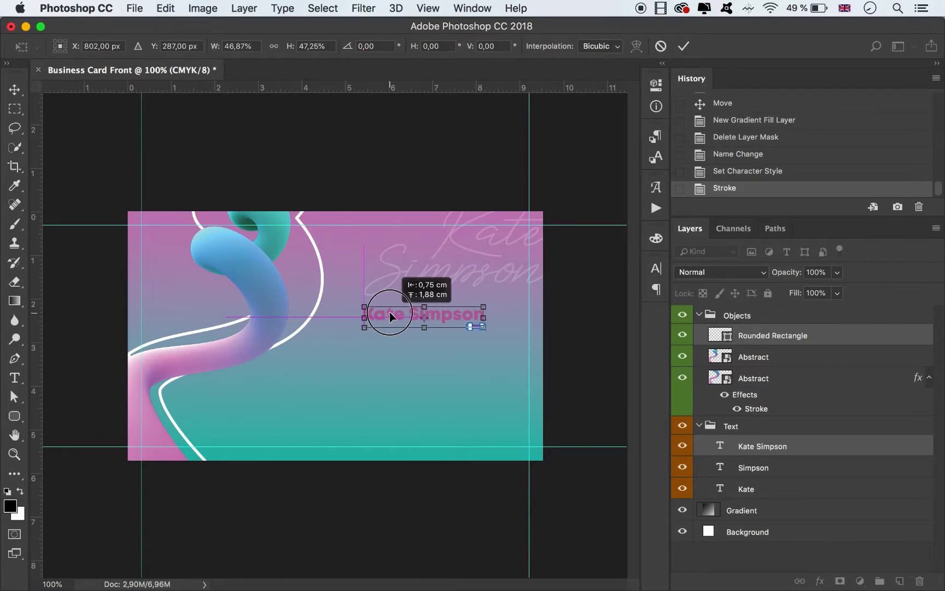
drag(390, 314, 393, 312)
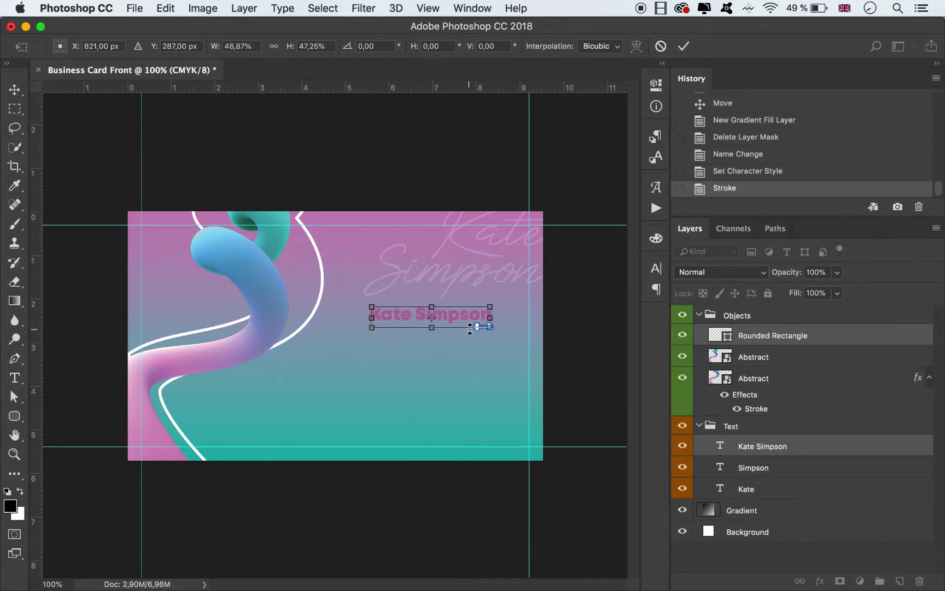
click(683, 48)
Add a vertical guide at about 8.32 cm beside the name block.
key(super+t)
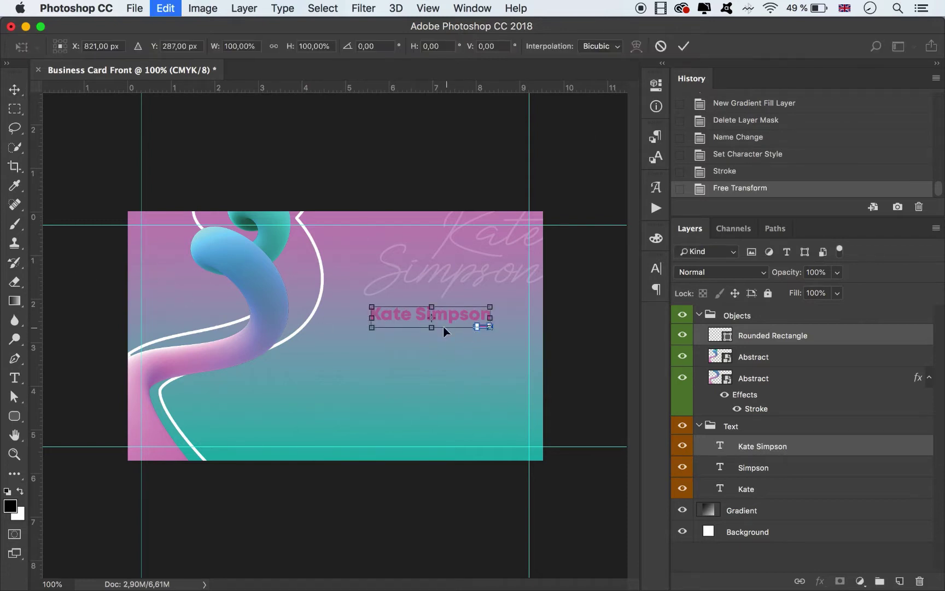
drag(39, 264, 490, 268)
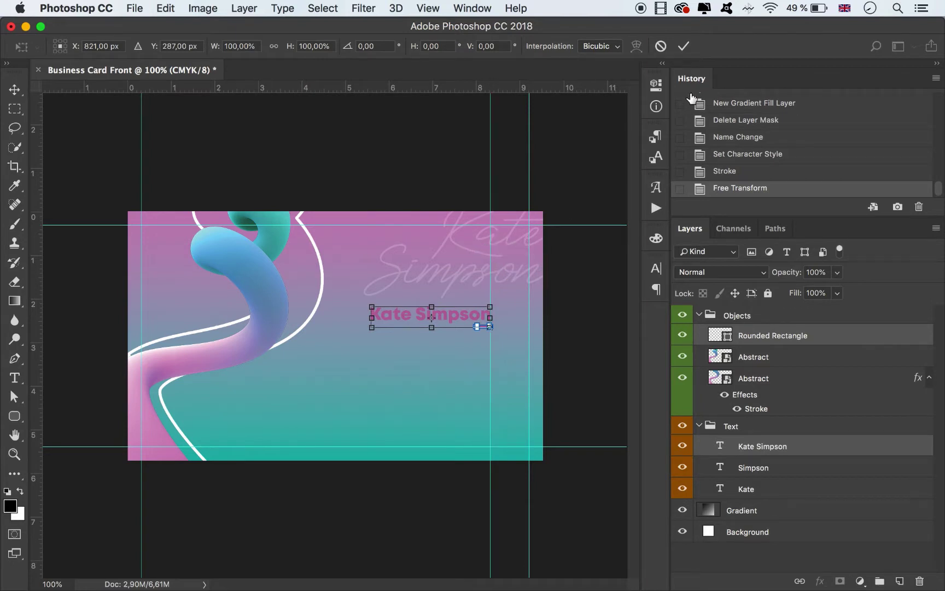
click(683, 46)
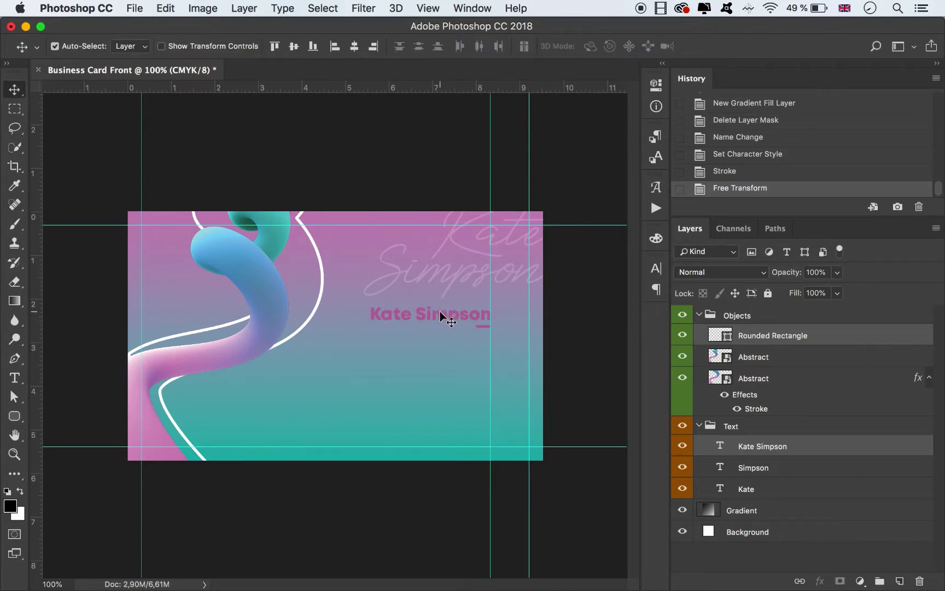
click(818, 444)
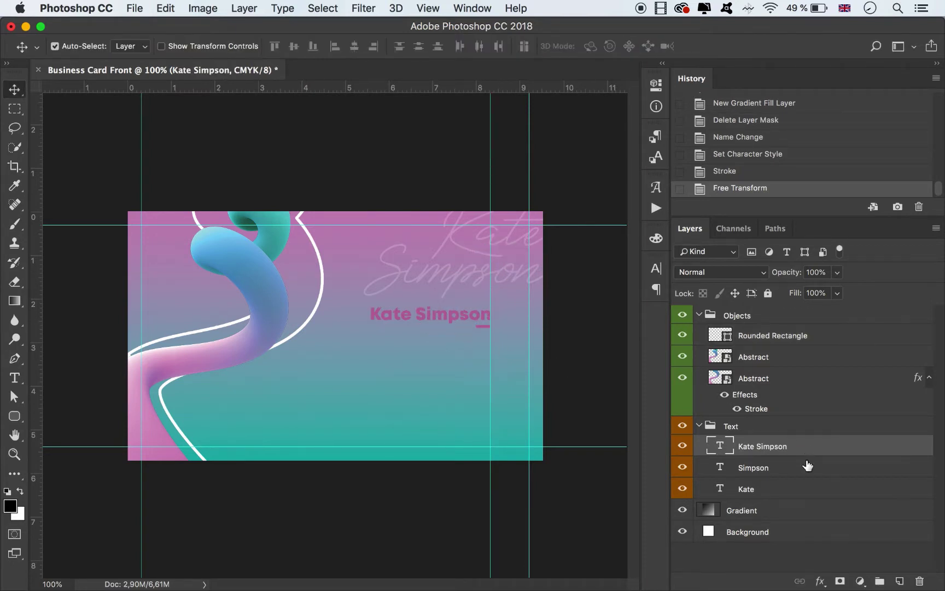
click(656, 268)
click(618, 366)
drag(550, 317, 426, 221)
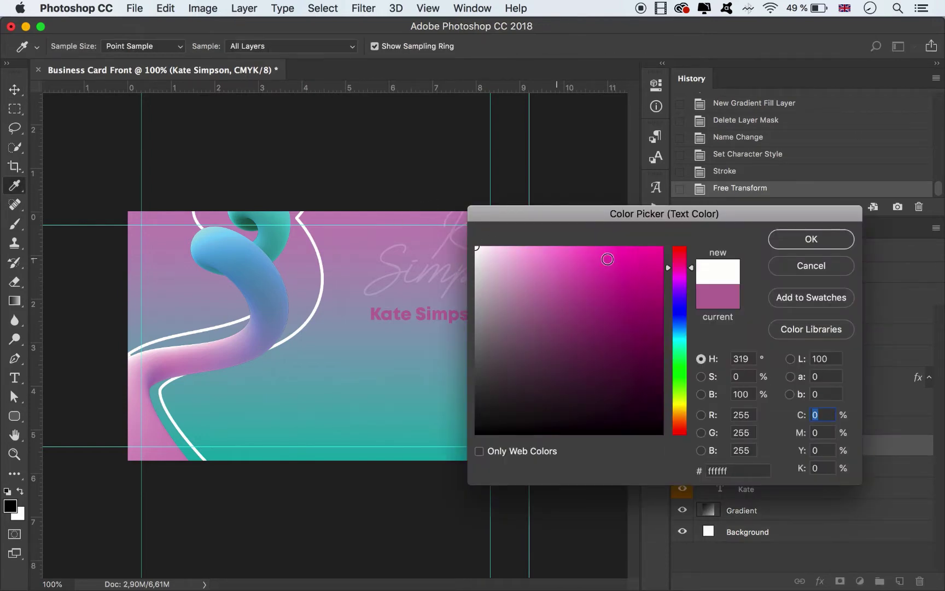
click(798, 240)
click(614, 263)
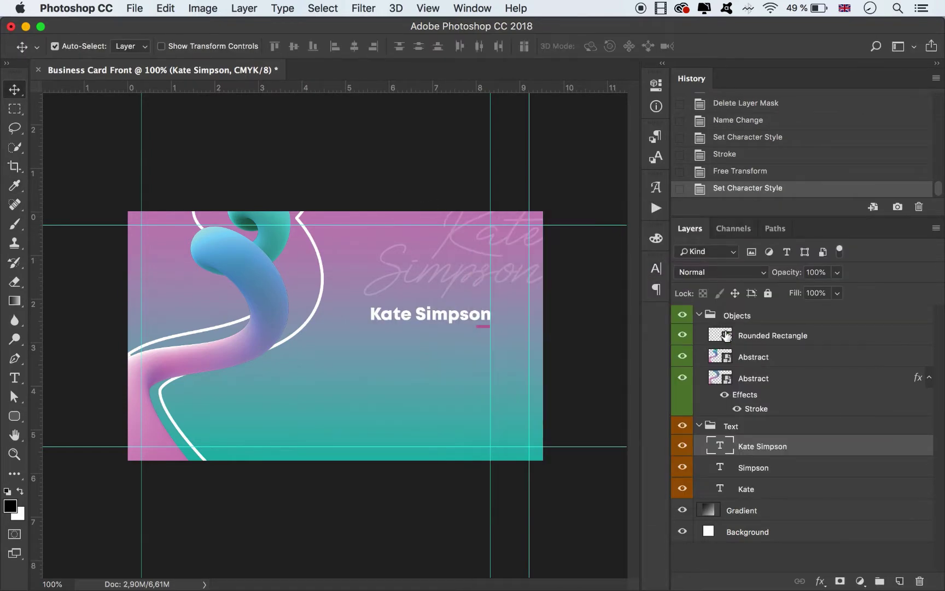
Fill the Rounded Rectangle bar under the name with white.
click(760, 337)
click(14, 397)
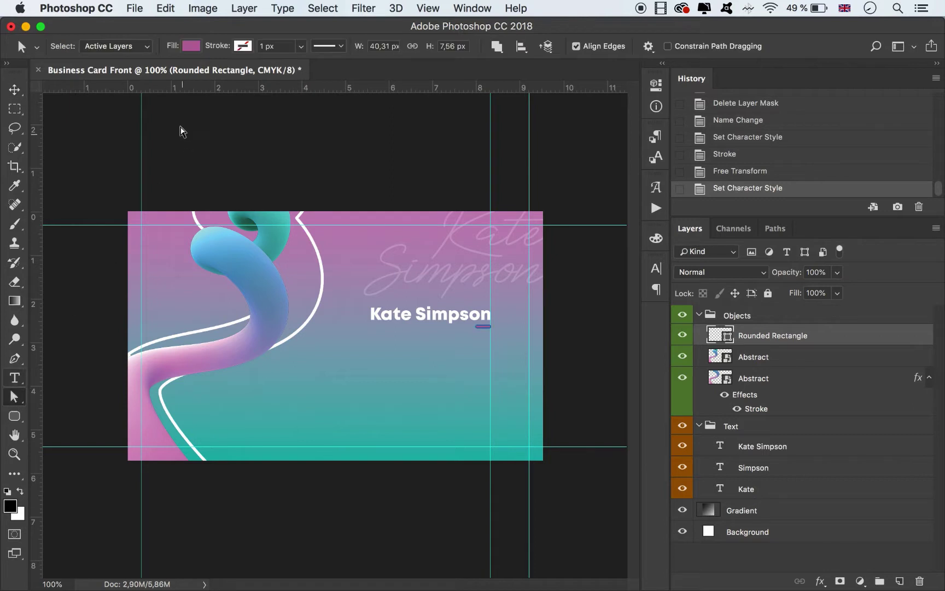
click(195, 47)
click(200, 140)
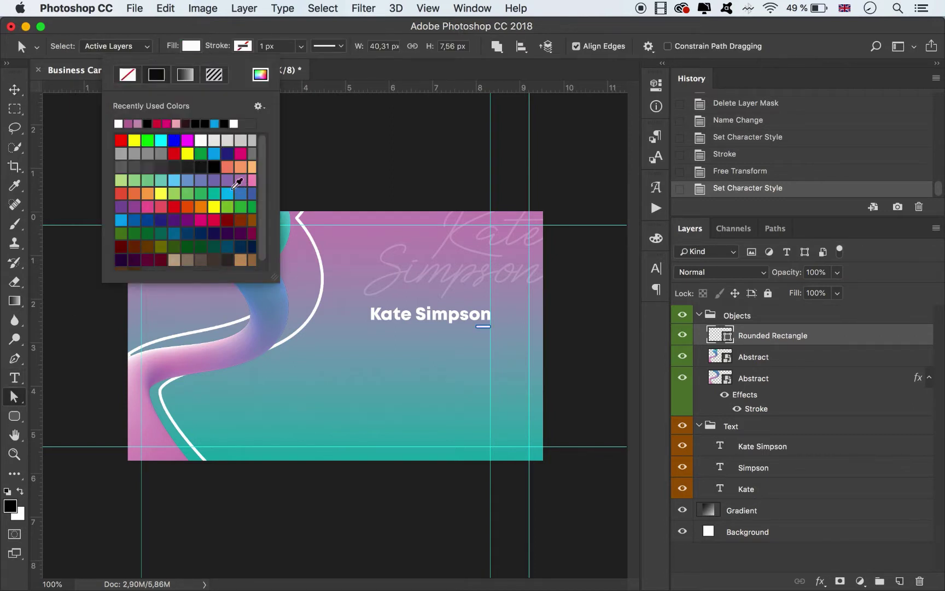
click(16, 87)
click(302, 155)
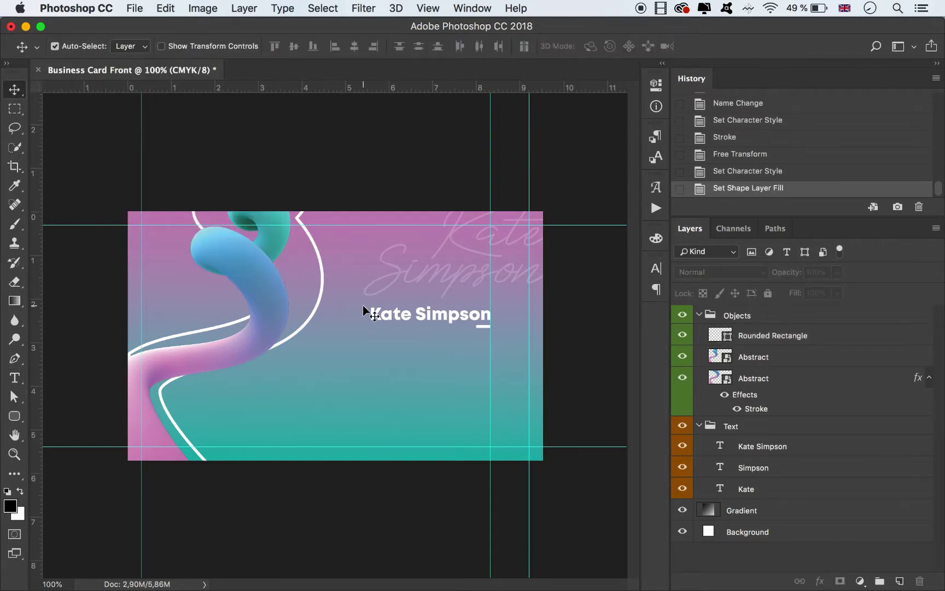
Type a new 'MARKETING MANAGER' text line below the name.
click(14, 378)
click(374, 348)
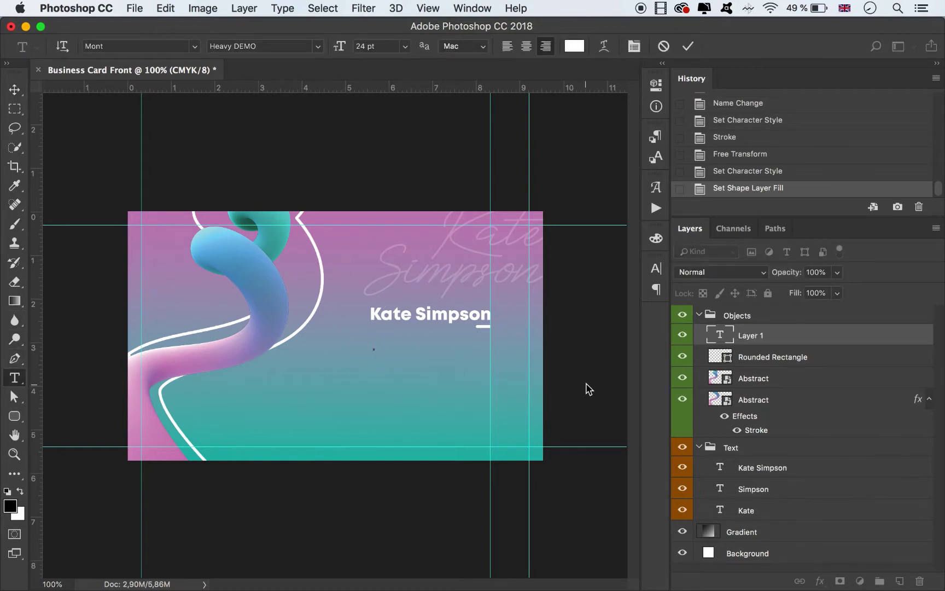
text(MARKE)
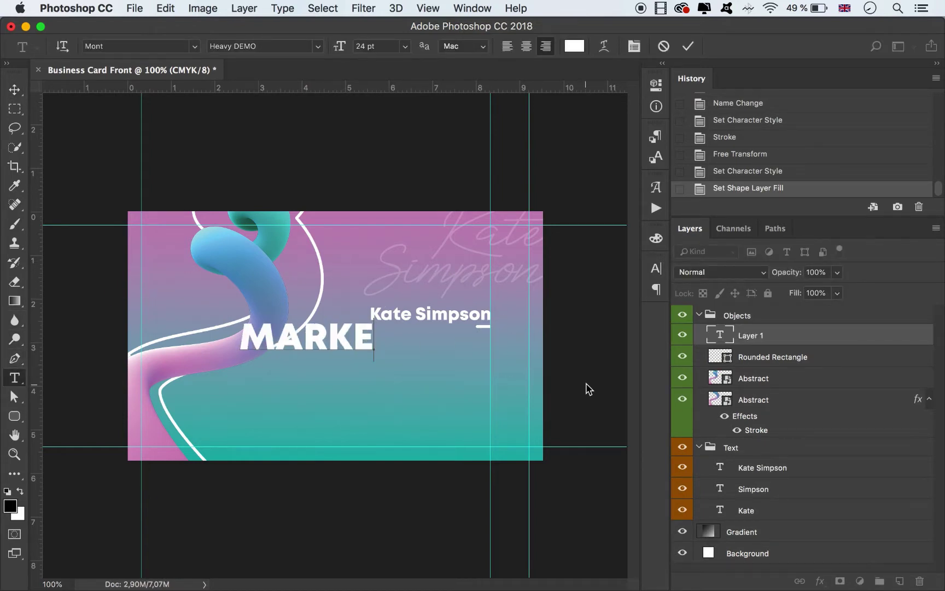
text(TING M)
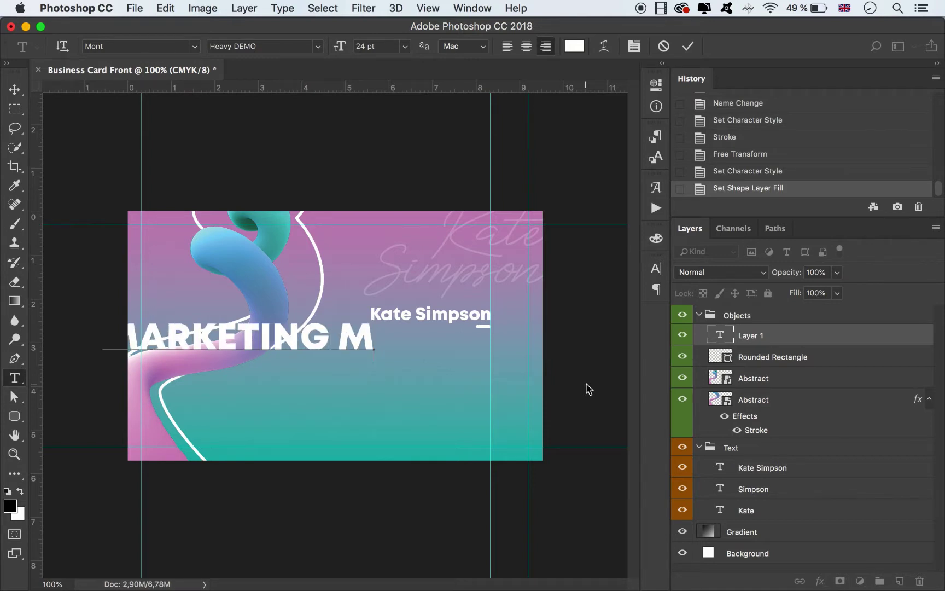
text(ANAGER)
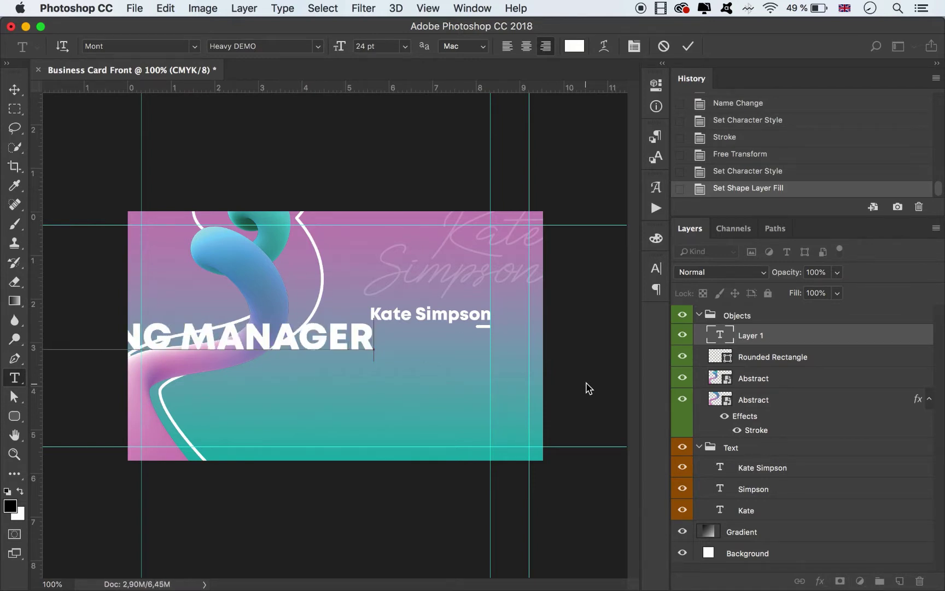
key(super+a)
Set the title to Mont ExtraLight 9 pt and right-align it under the name.
click(656, 268)
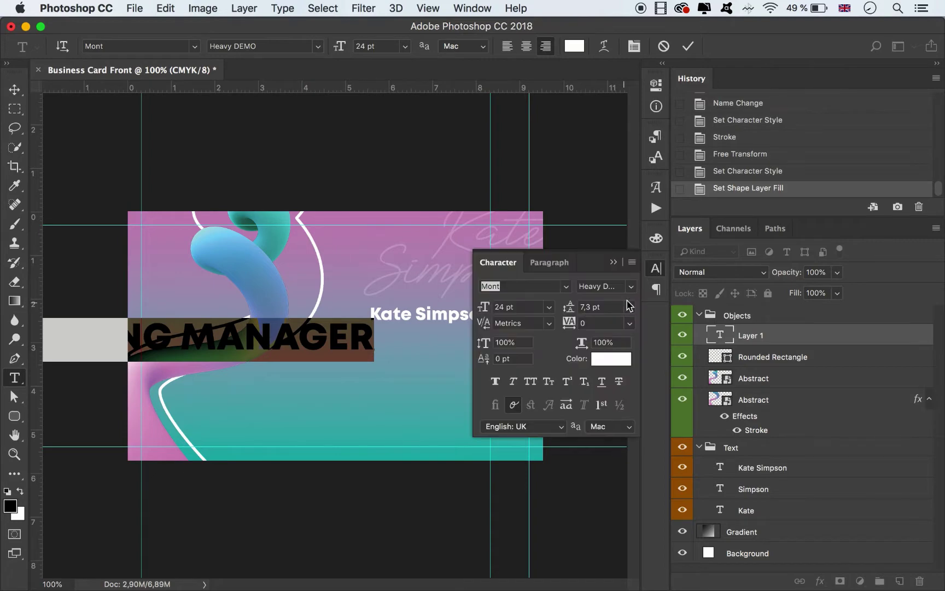
click(629, 288)
click(628, 280)
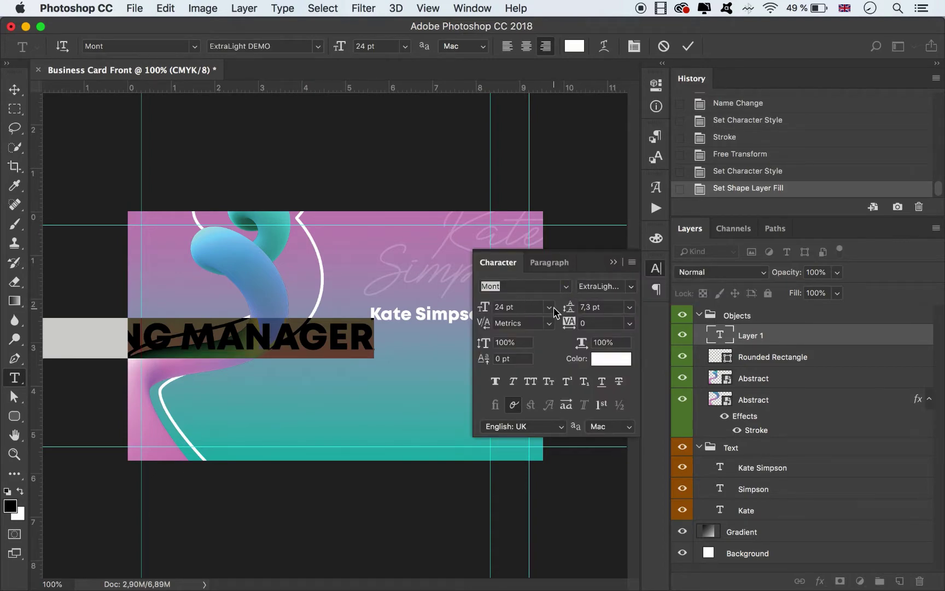
click(549, 307)
click(530, 385)
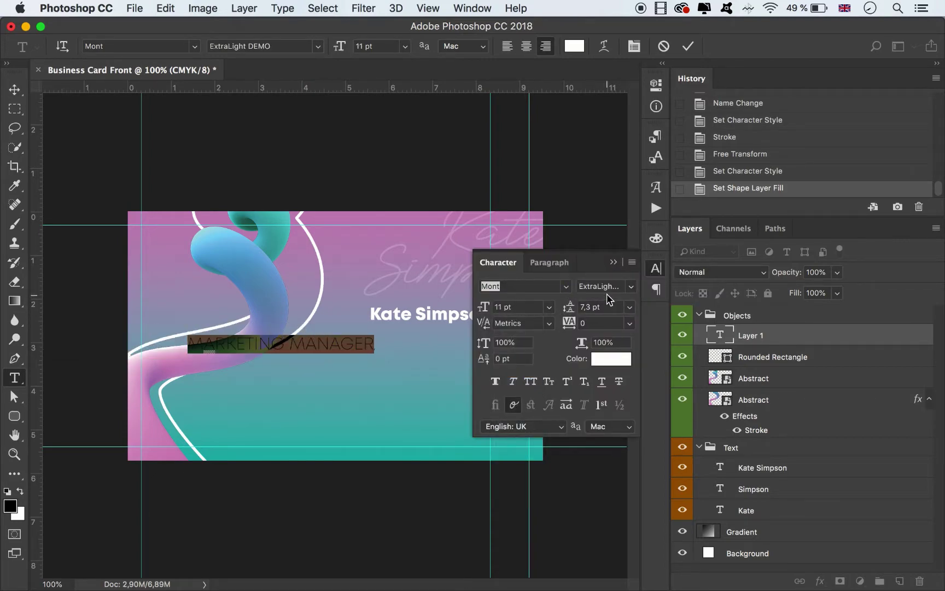
click(548, 307)
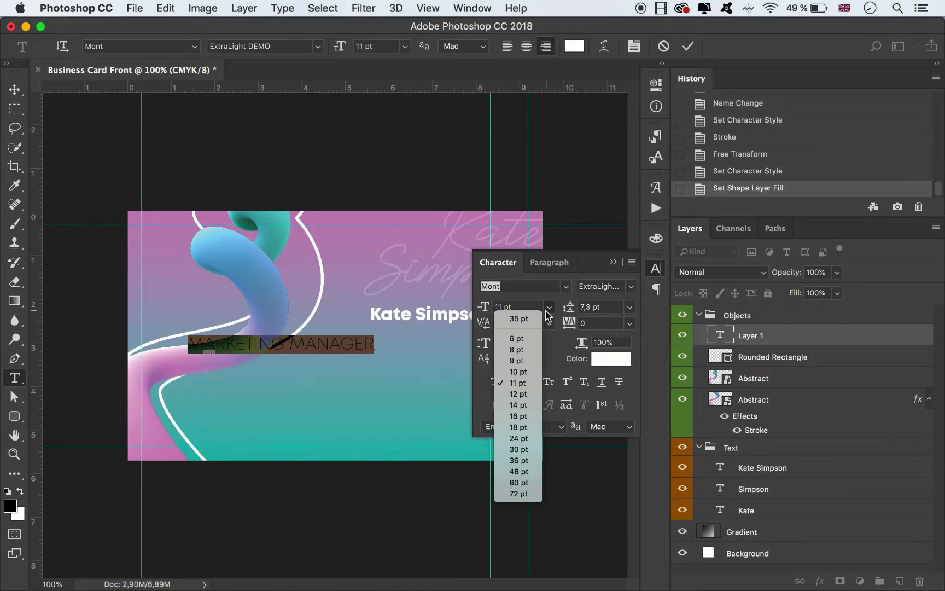
click(531, 356)
click(15, 89)
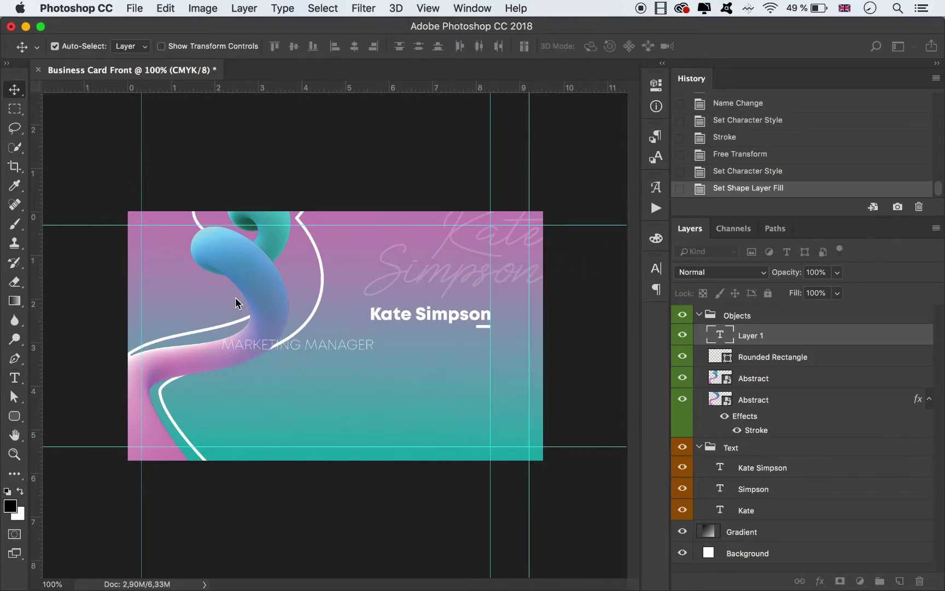
drag(309, 347, 428, 342)
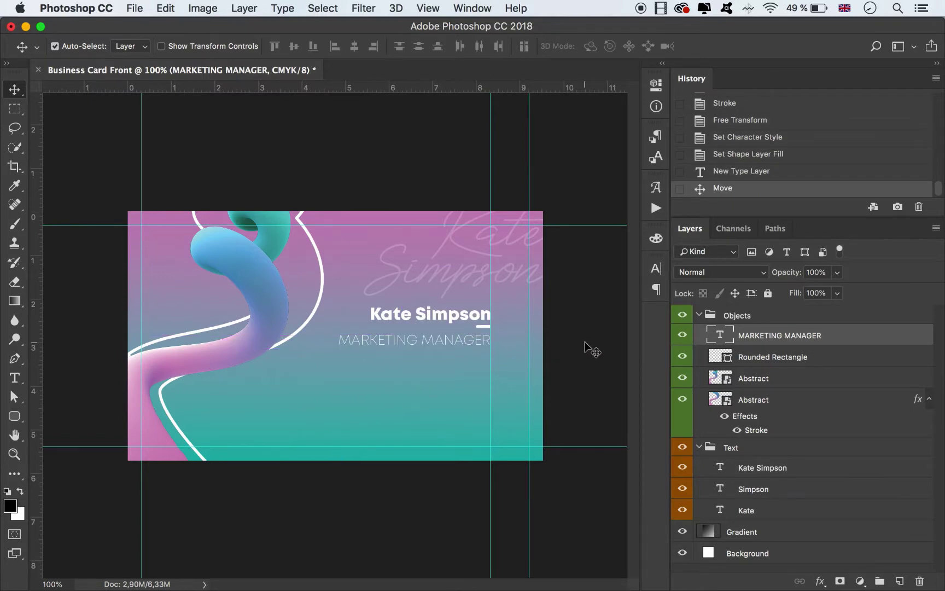
Nudge the MARKETING MANAGER title up closer to the name.
key(super+equal)
key(super+equal)
scroll(502, 488, down, 3)
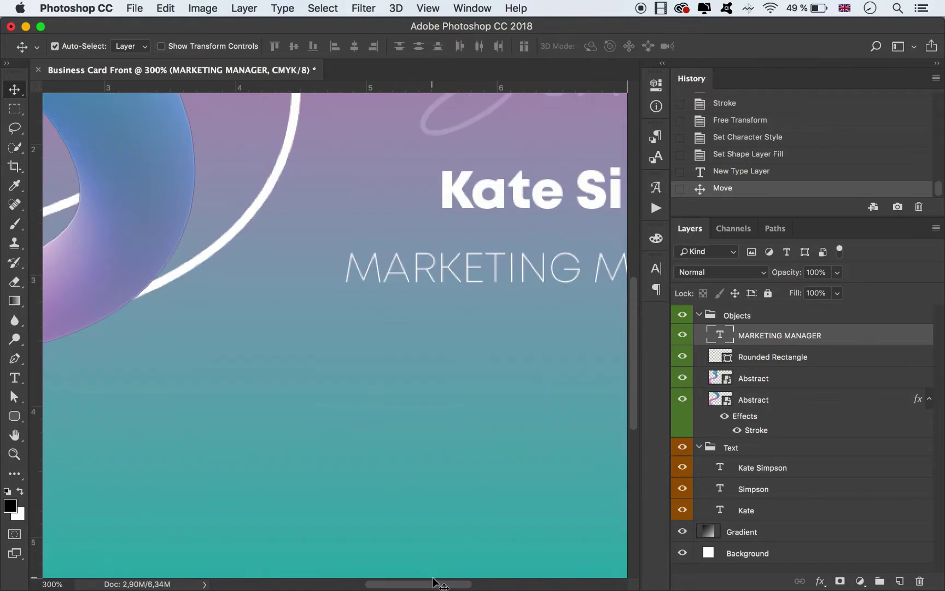
drag(434, 583, 498, 567)
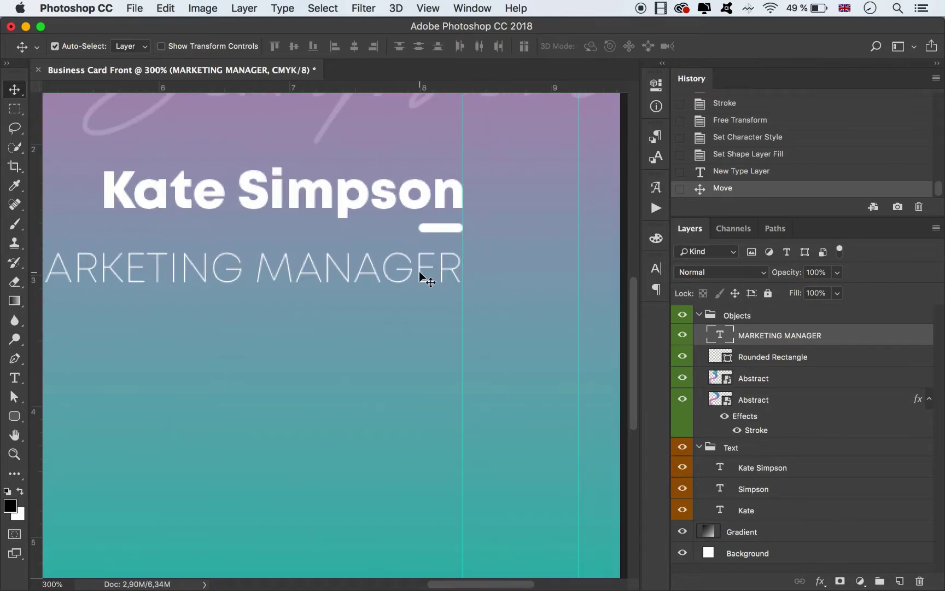
drag(443, 268, 443, 264)
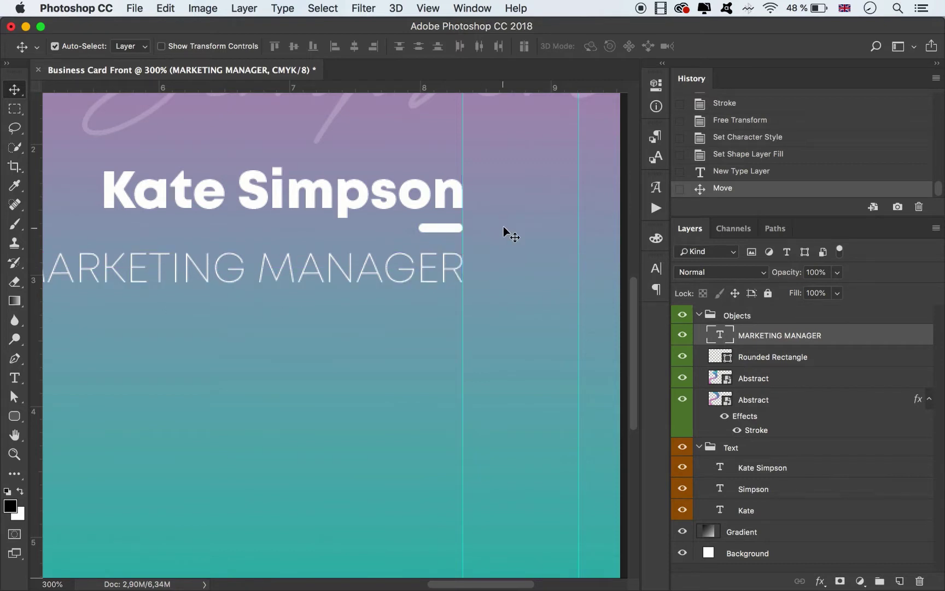
key(Up)
key(Up)
key(Up)
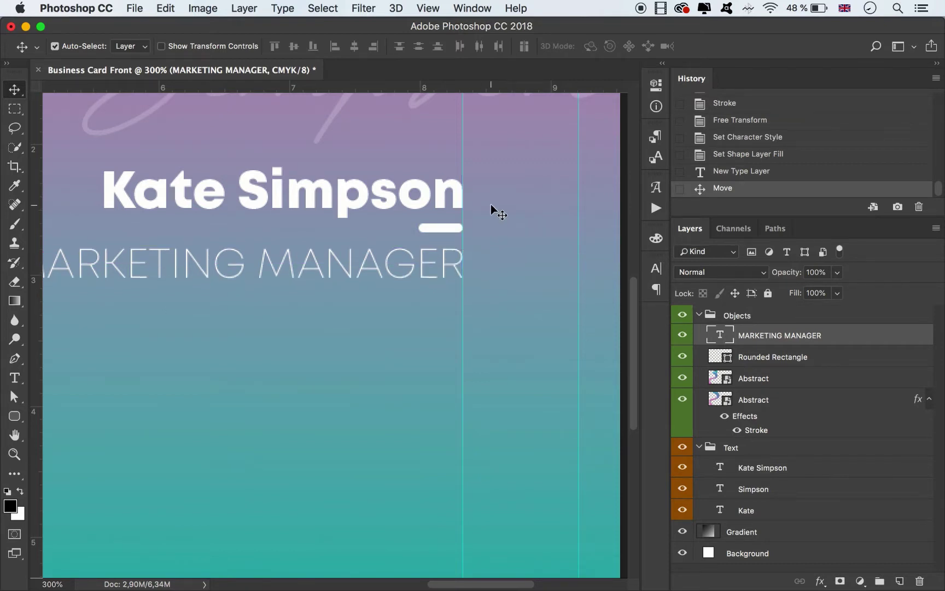
key(Up)
key(Up)
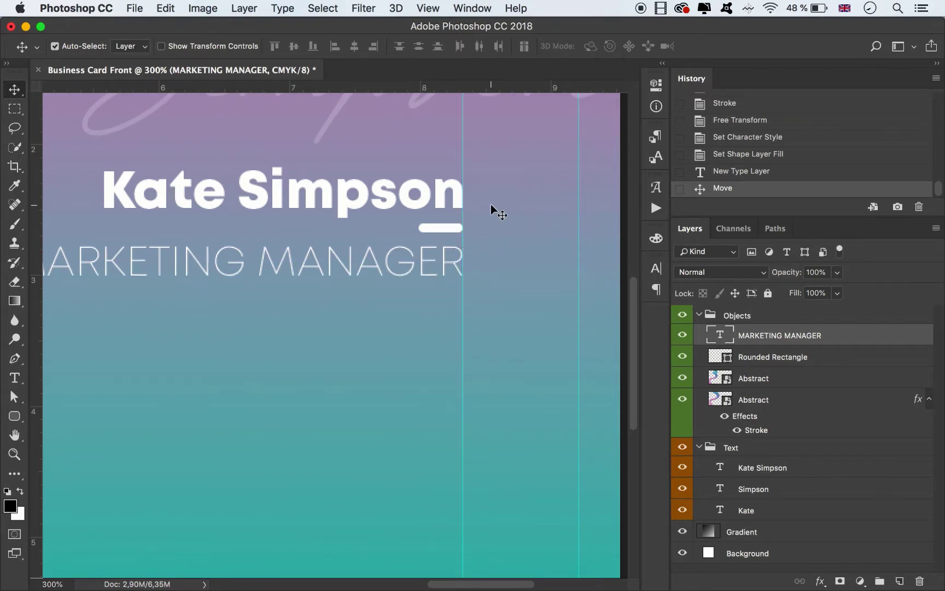
key(super+minus)
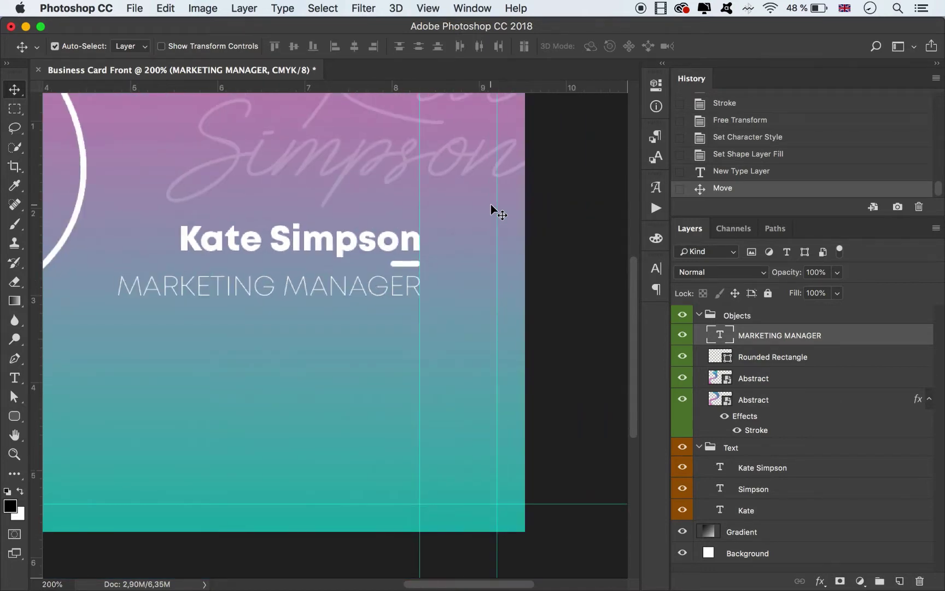
Add a vertical guide at the name's left edge.
click(184, 287)
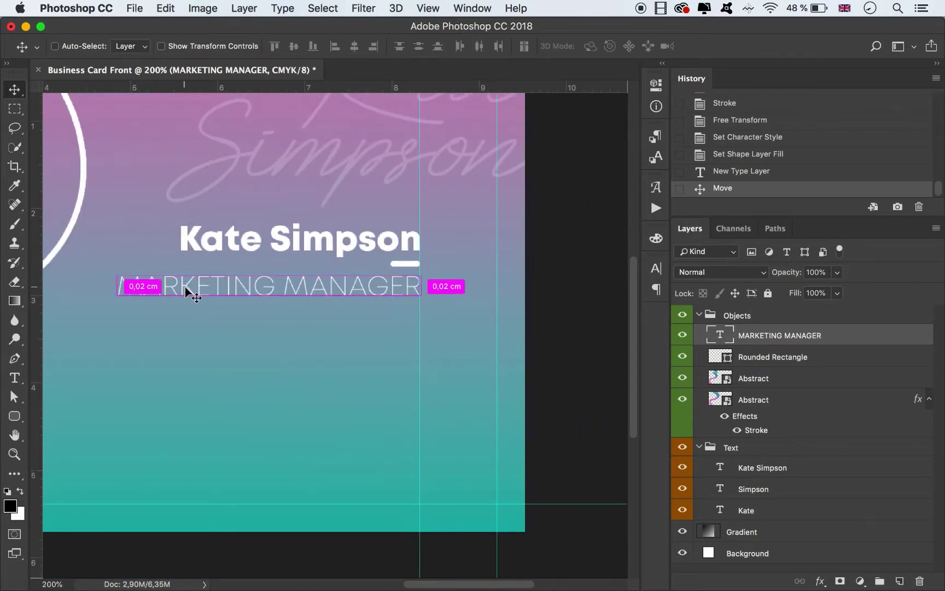
key(super+t)
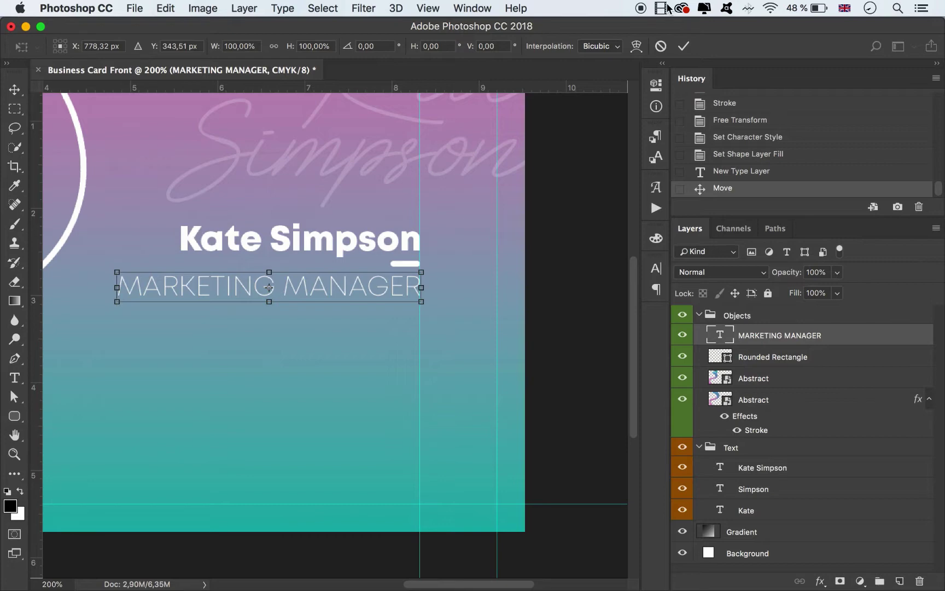
click(683, 46)
click(220, 236)
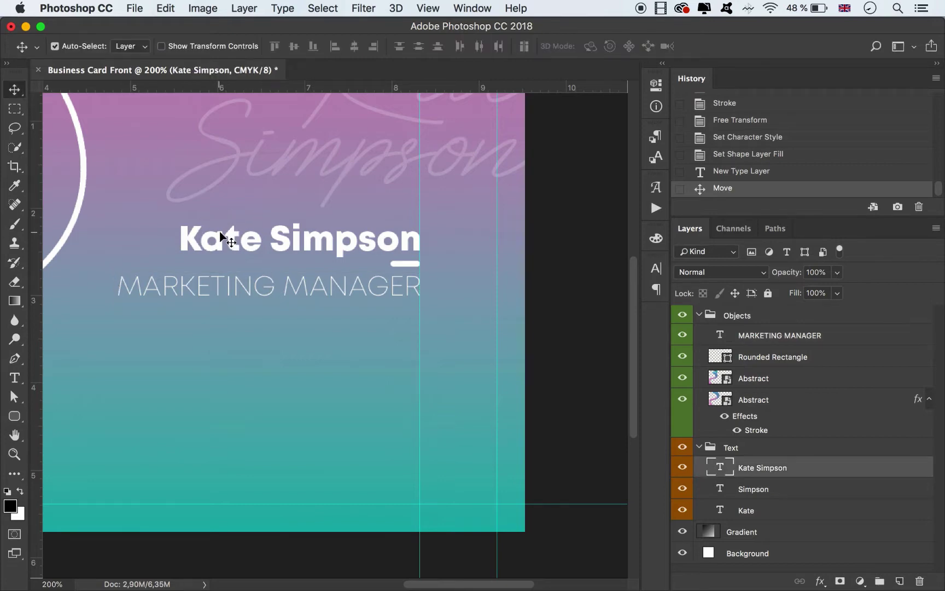
key(super+t)
drag(35, 210, 179, 210)
click(684, 47)
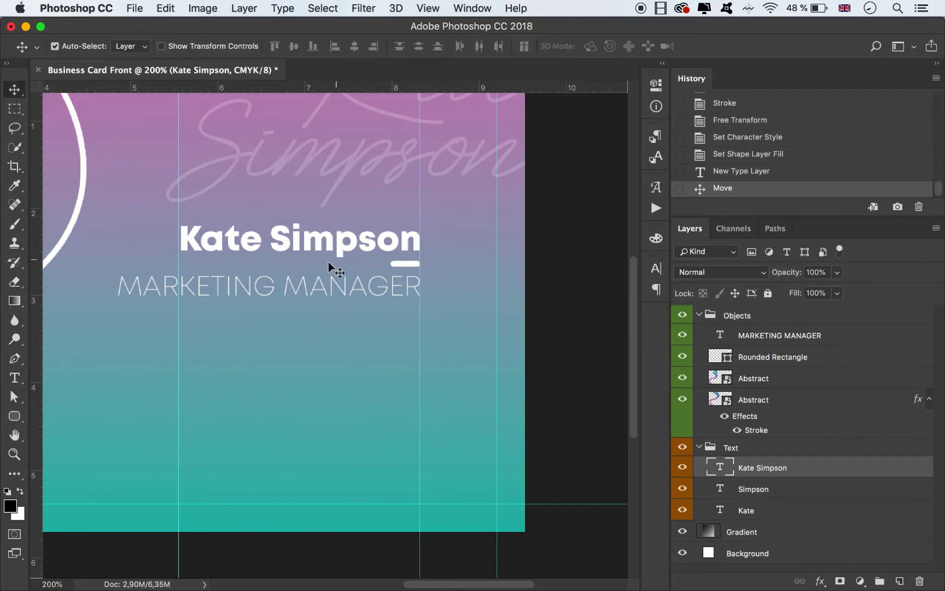
Shrink the MARKETING MANAGER title to about 80% to match the name's width.
click(305, 289)
key(super+t)
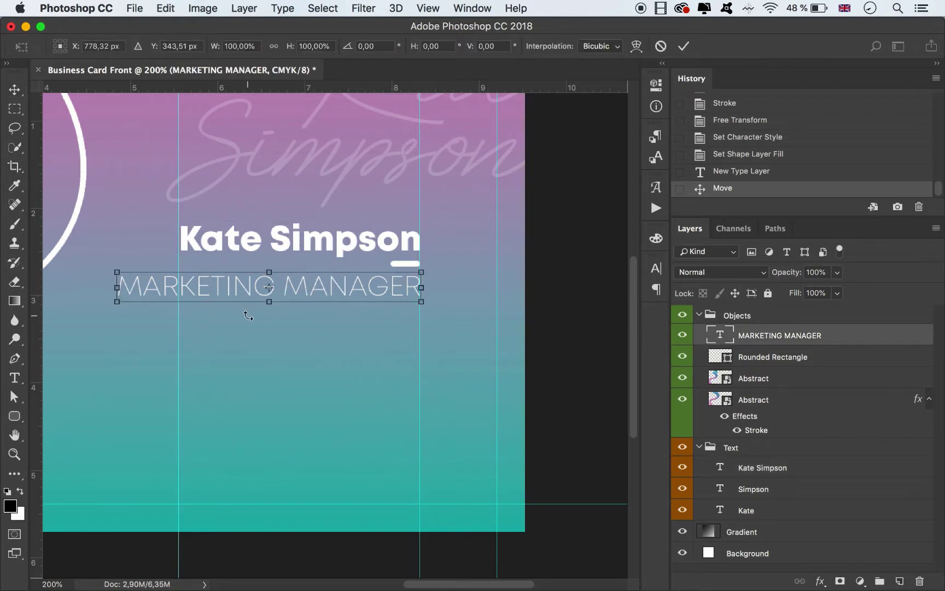
drag(117, 304, 176, 295)
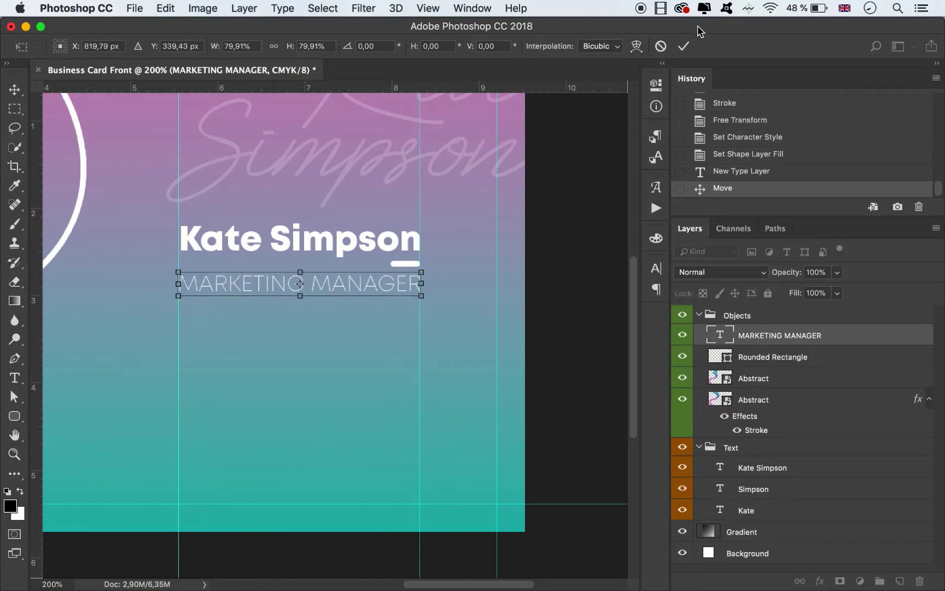
click(683, 46)
Duplicate the white underline bar below the title and begin enlarging the copy.
click(590, 230)
key(super+1)
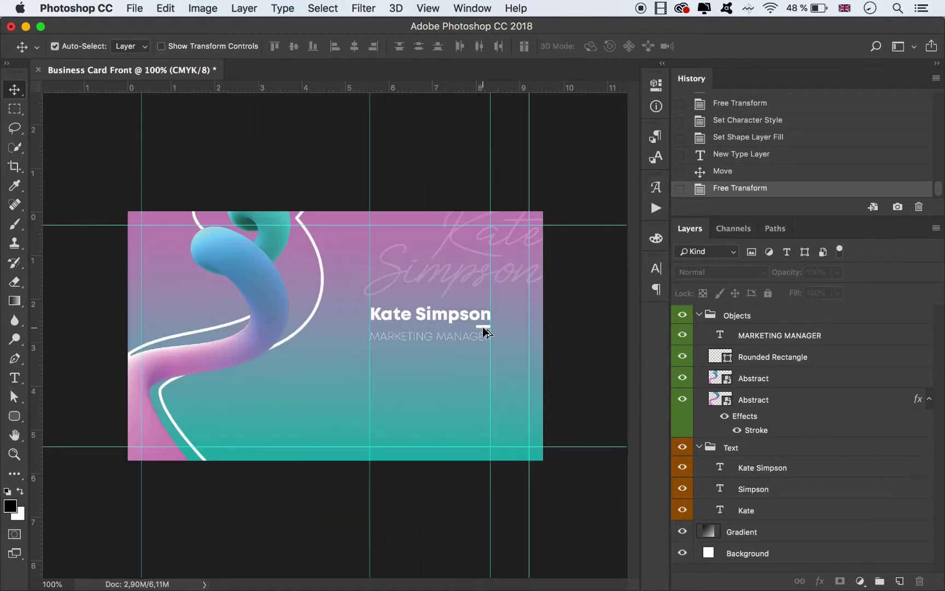
drag(483, 327, 475, 377)
key(super+t)
Enlarge the copied bar and give it a 40 px corner radius.
drag(534, 354, 533, 359)
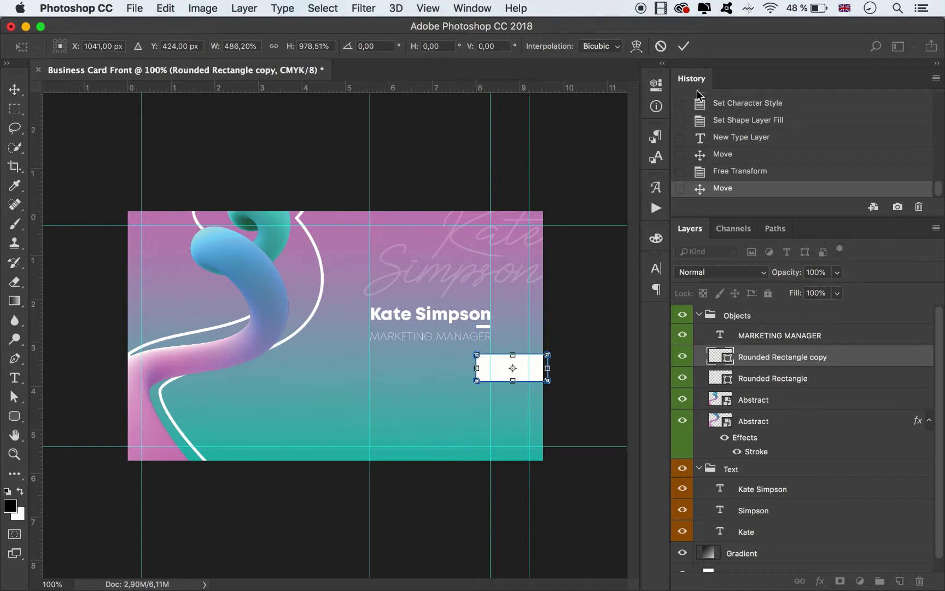
click(684, 46)
click(656, 85)
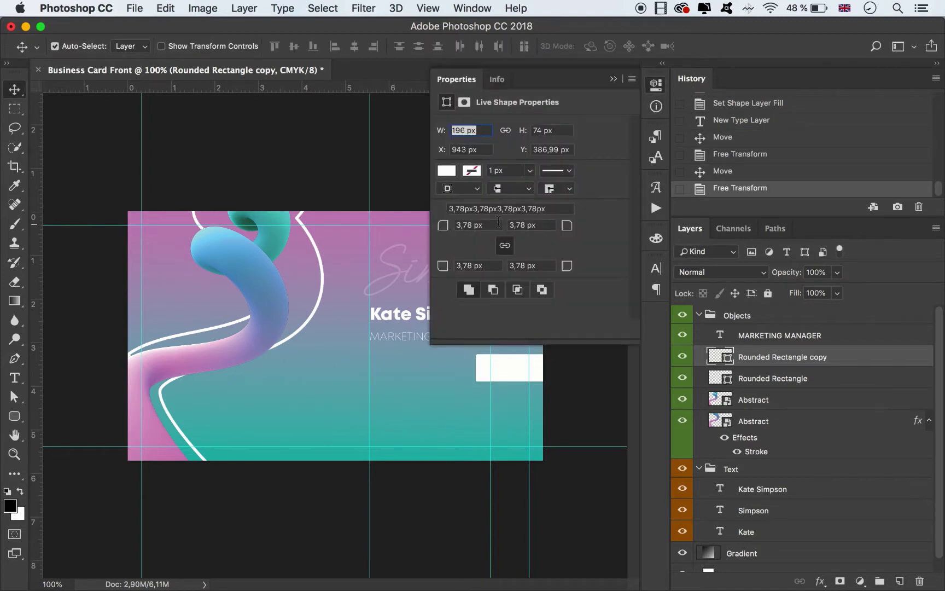
double_click(465, 224)
text(40)
key(Return)
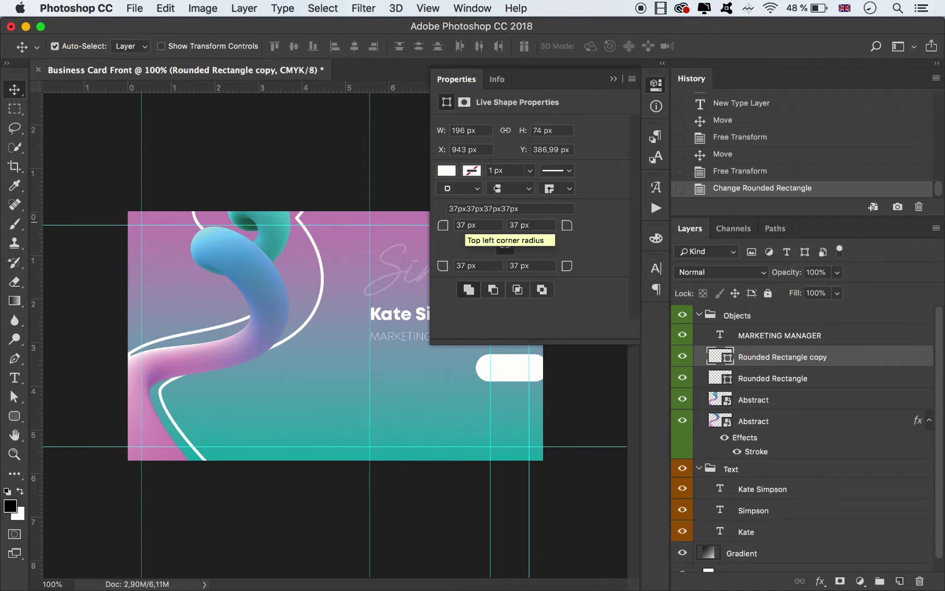
double_click(466, 225)
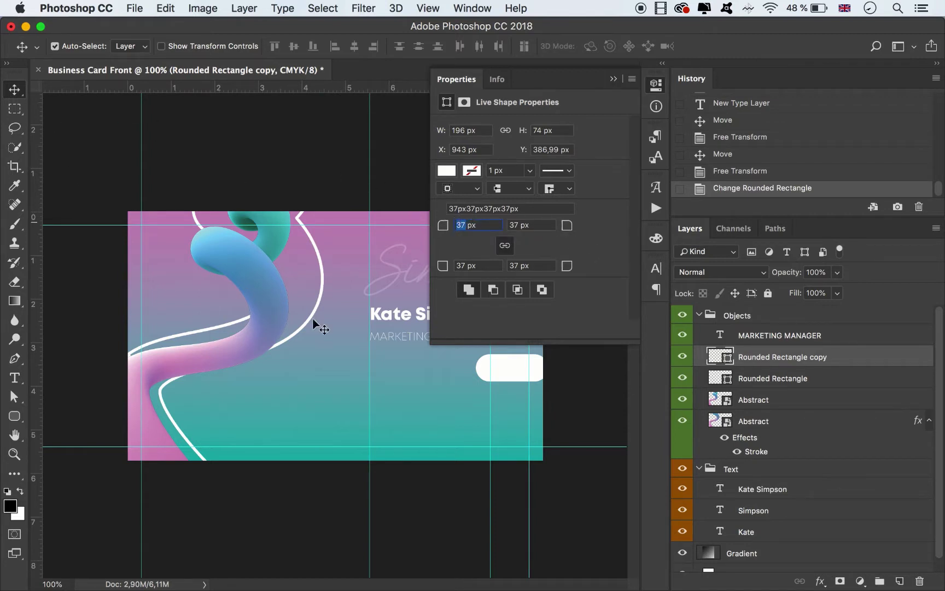
click(423, 375)
click(517, 371)
click(613, 79)
Stretch the white pill wider to the right past the card's edge.
key(super+t)
drag(544, 368, 599, 370)
click(684, 46)
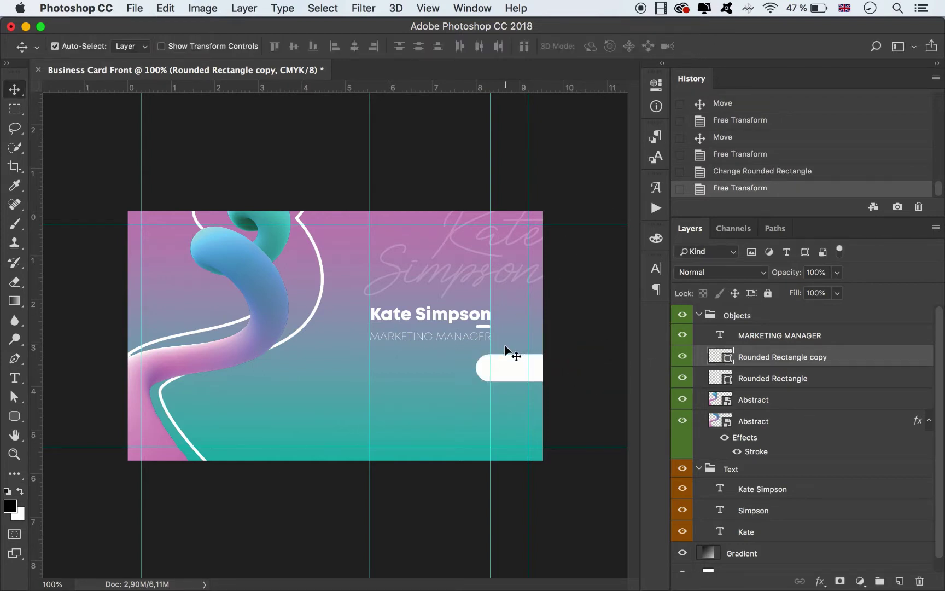
Make three white pill bars and space them evenly at the right edge.
drag(503, 365, 508, 411)
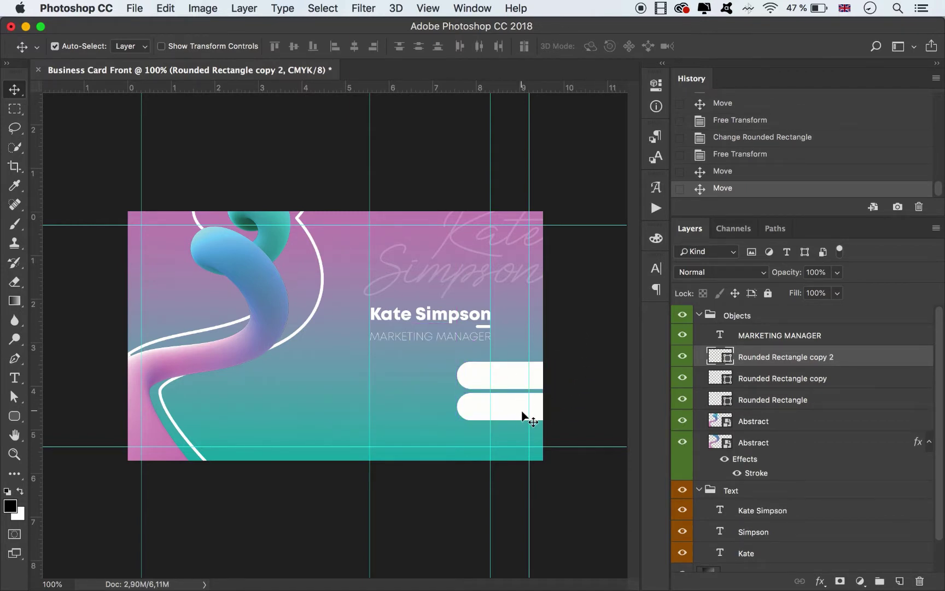
drag(515, 369, 512, 367)
drag(507, 409, 516, 441)
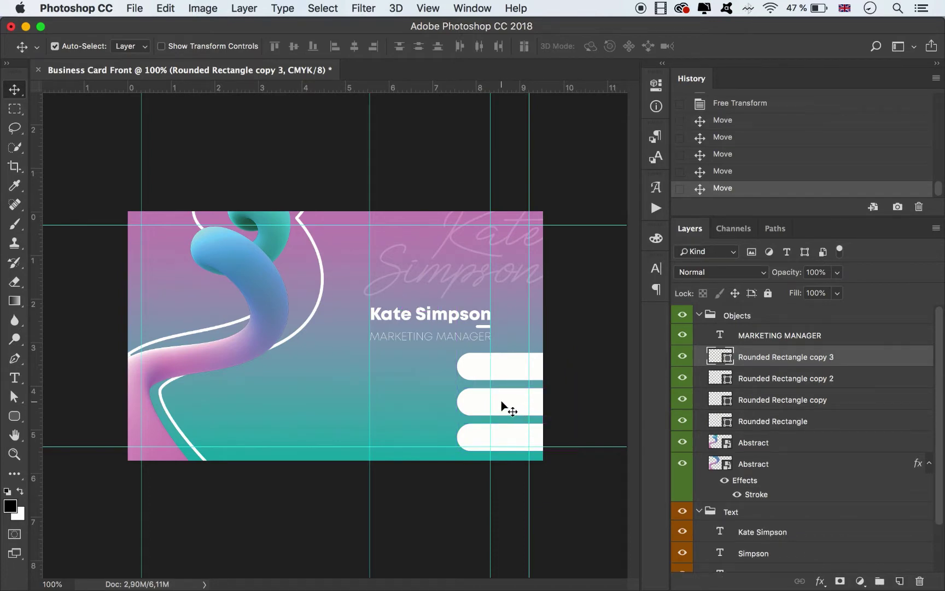
Move the name, title and top pill bar up slightly together.
click(456, 336)
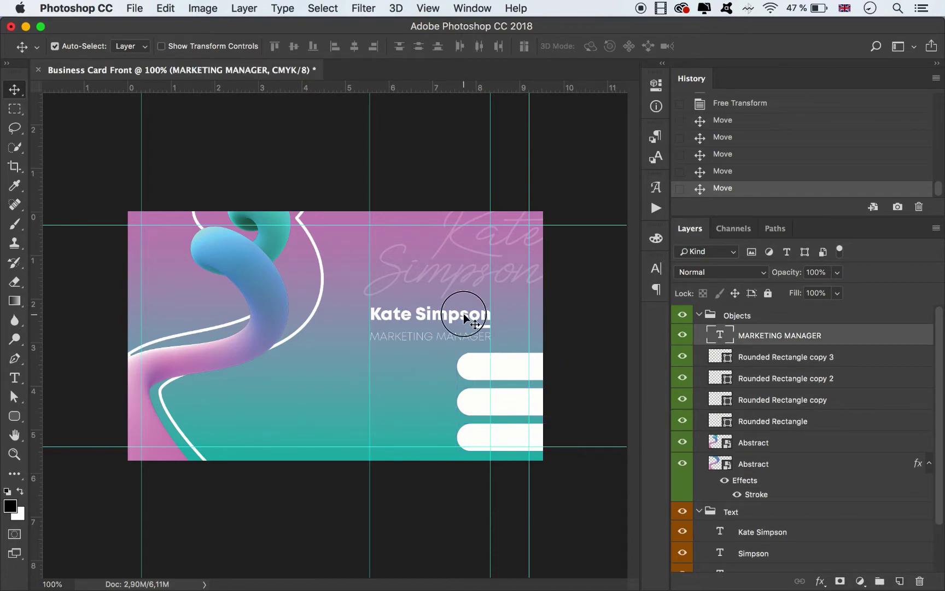
shift+click(476, 320)
super+click(773, 422)
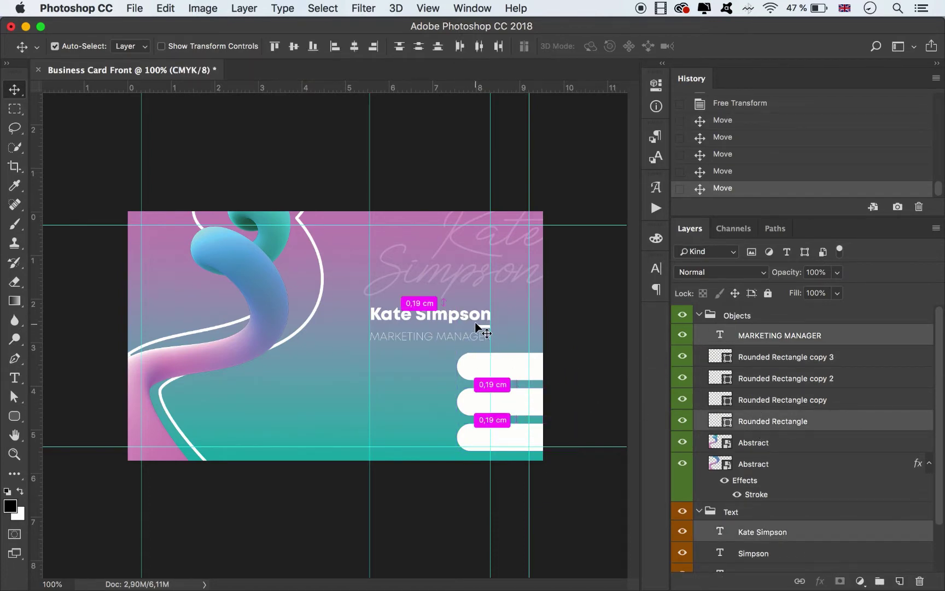
drag(466, 316, 467, 311)
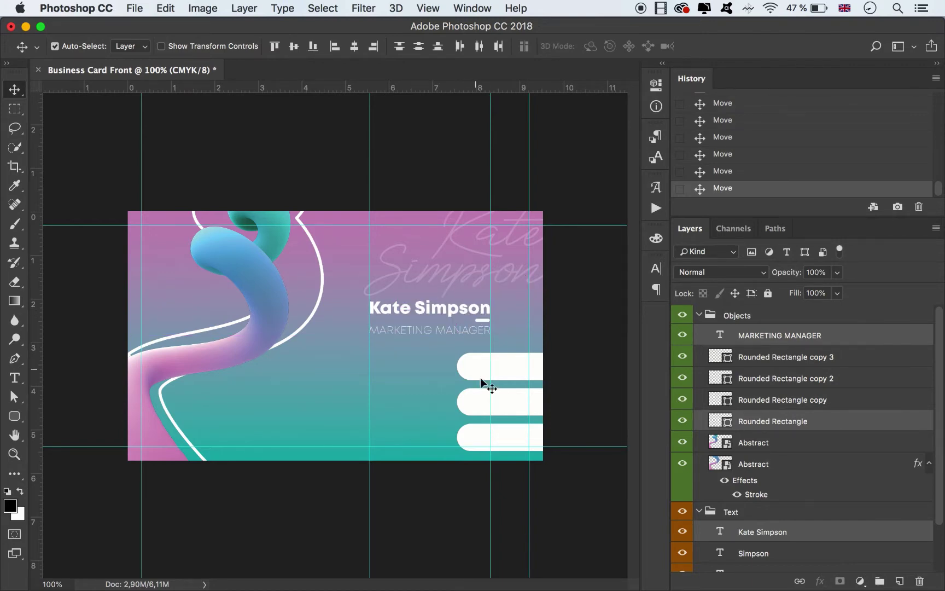
Select the bottom pill bar for resizing.
click(475, 398)
click(474, 436)
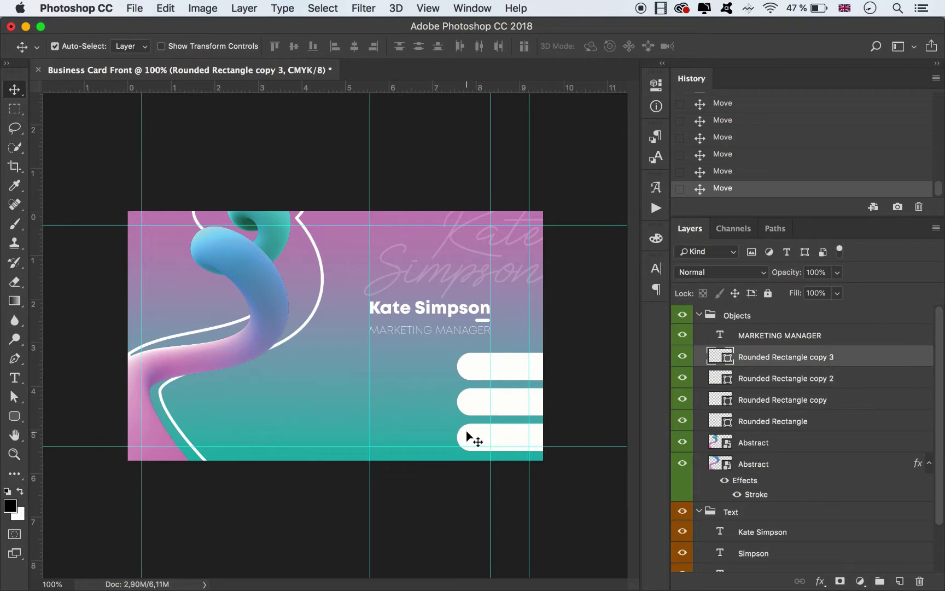
key(super+t)
Stretch the bottom pill far to the left and raise all three pills together.
drag(457, 438, 235, 432)
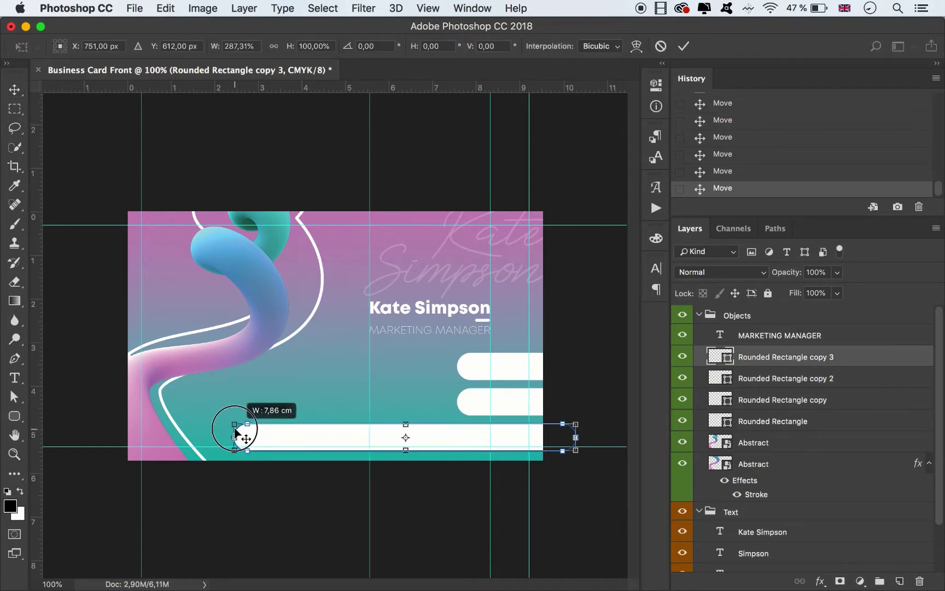
click(684, 46)
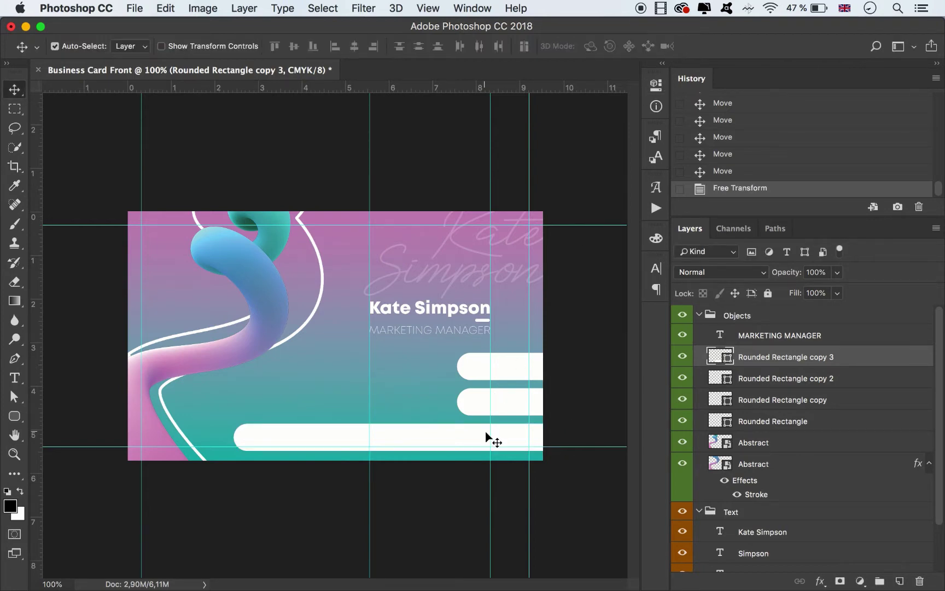
shift+click(512, 400)
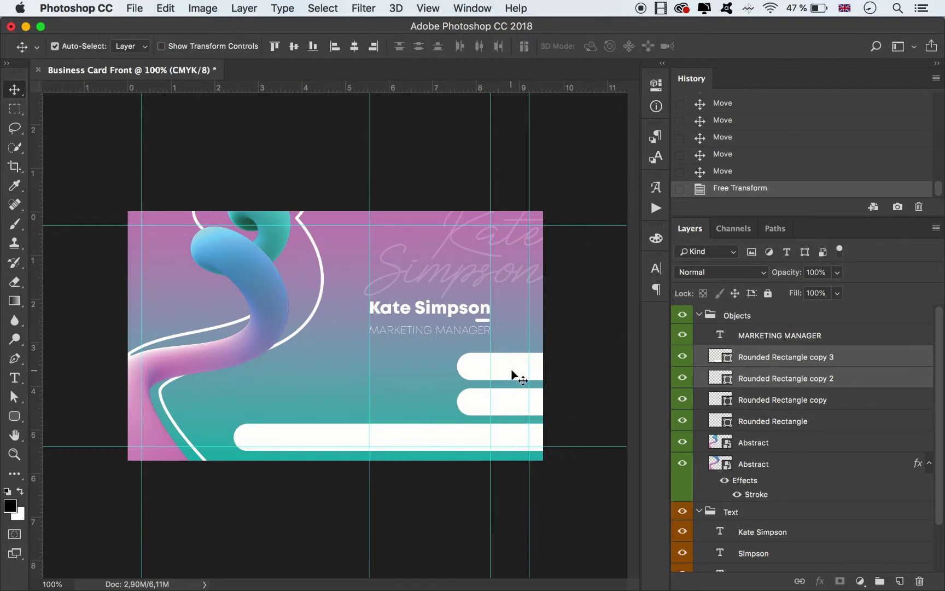
shift+click(511, 370)
drag(511, 368, 510, 358)
Move the name and MARKETING MANAGER title up together.
click(456, 329)
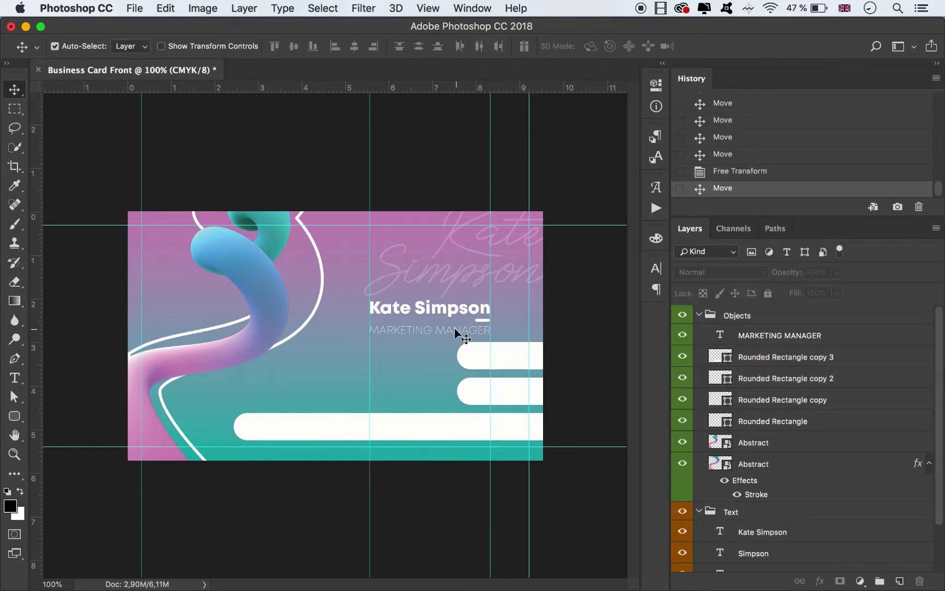
shift+click(475, 322)
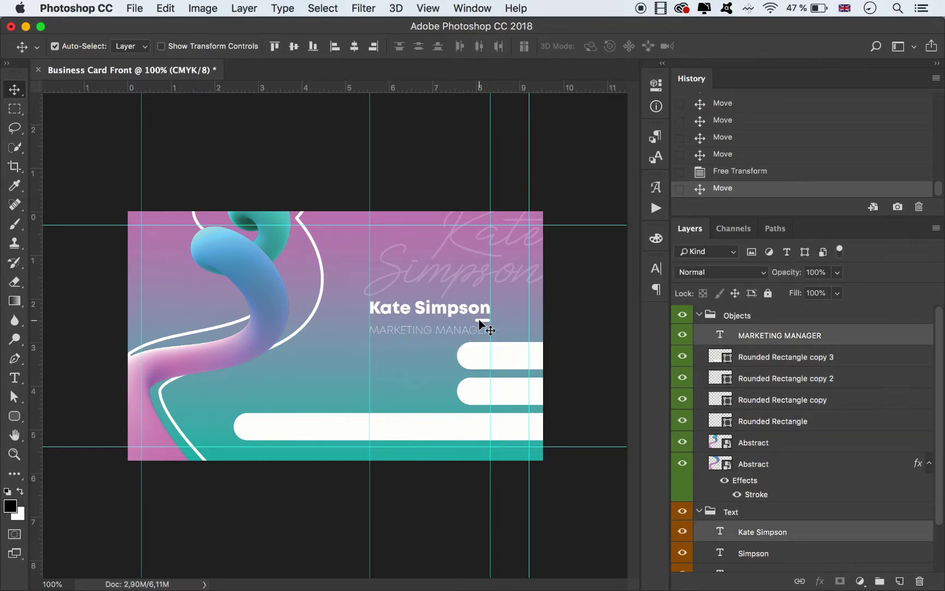
drag(479, 323, 478, 312)
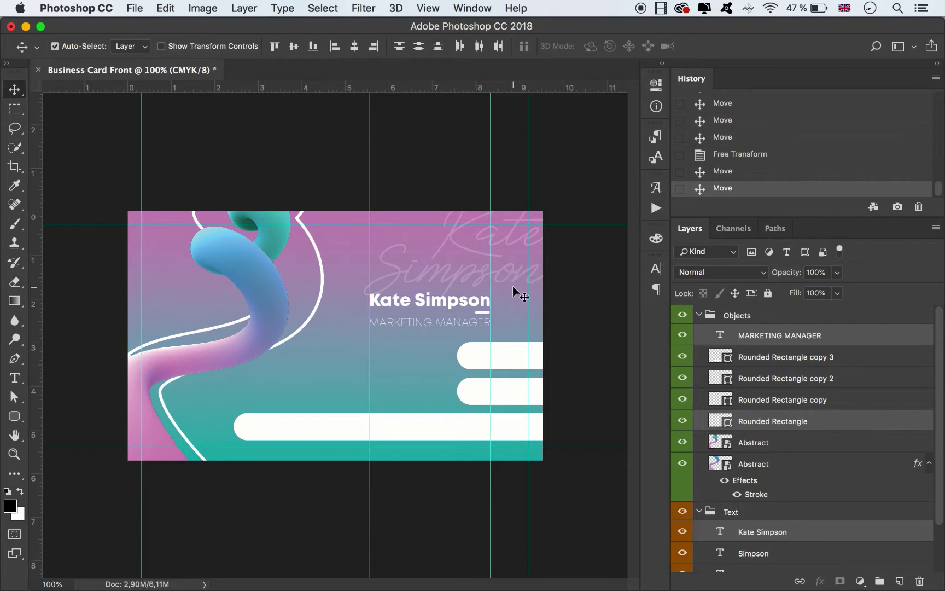
Shrink the faint Simpson script text to about 89%.
click(499, 271)
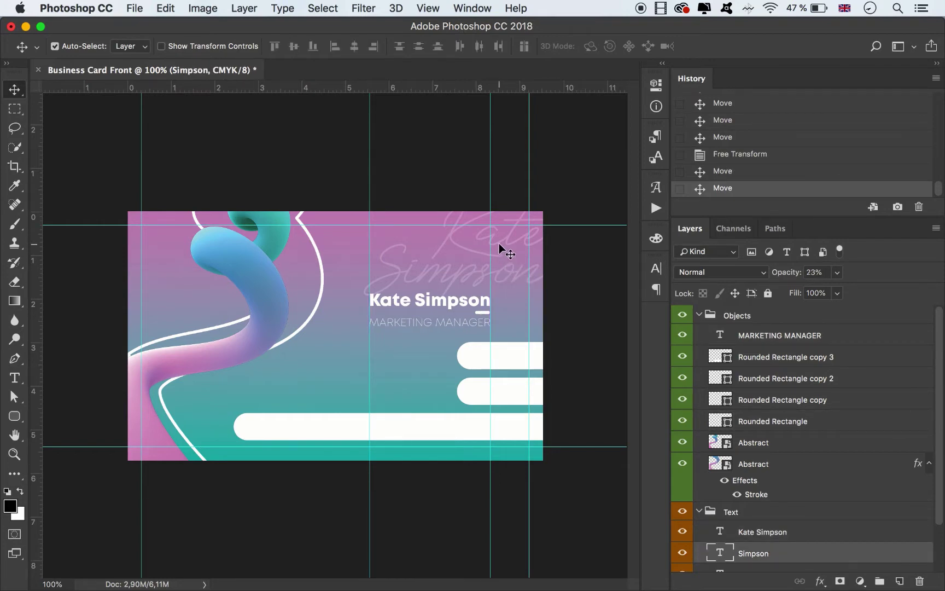
click(501, 245)
key(ctrl+t)
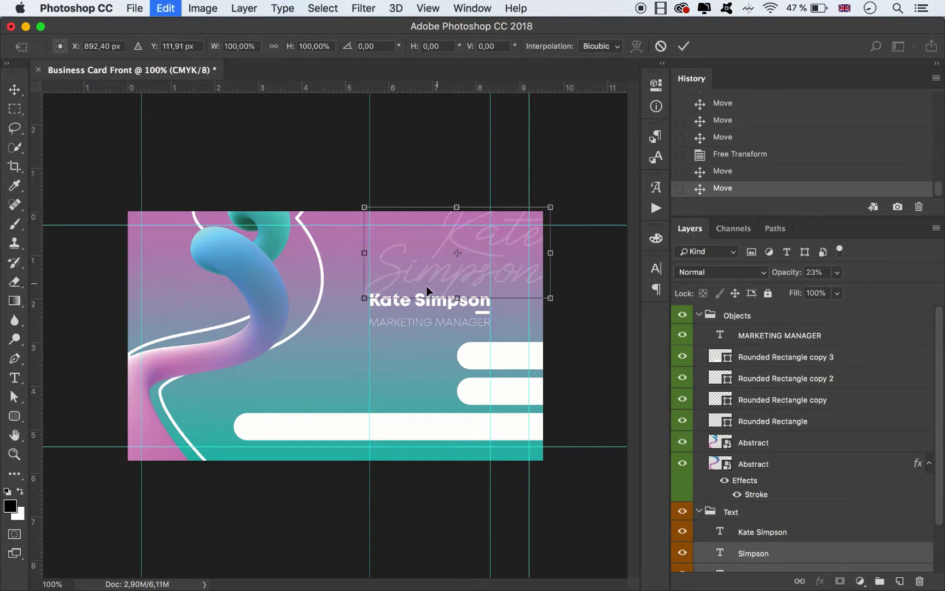
drag(368, 298, 381, 278)
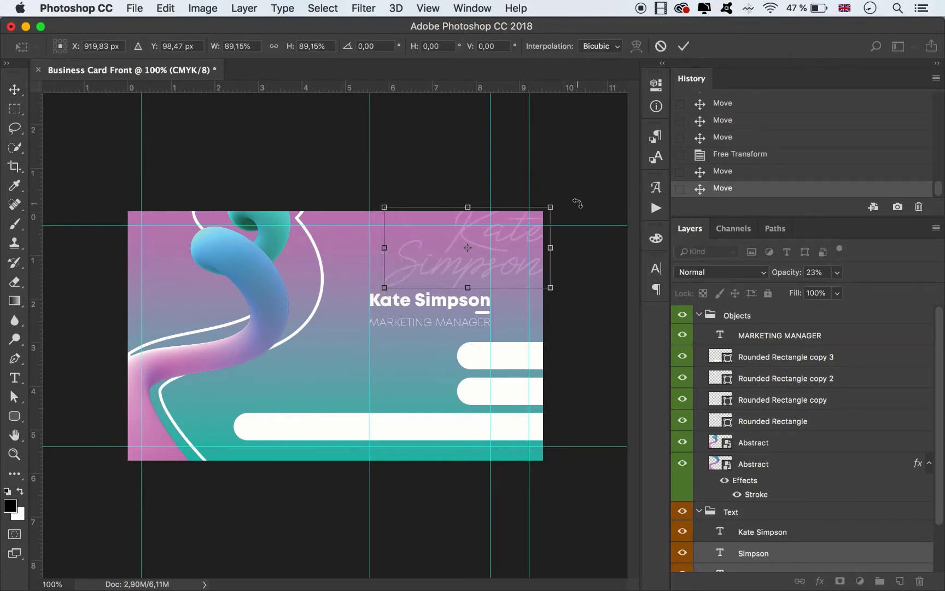
click(684, 46)
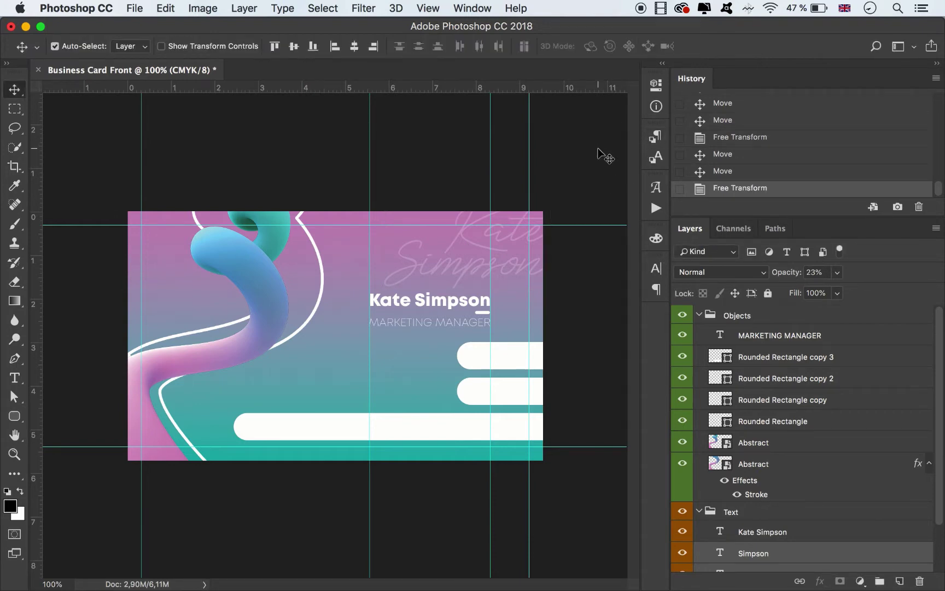
click(601, 156)
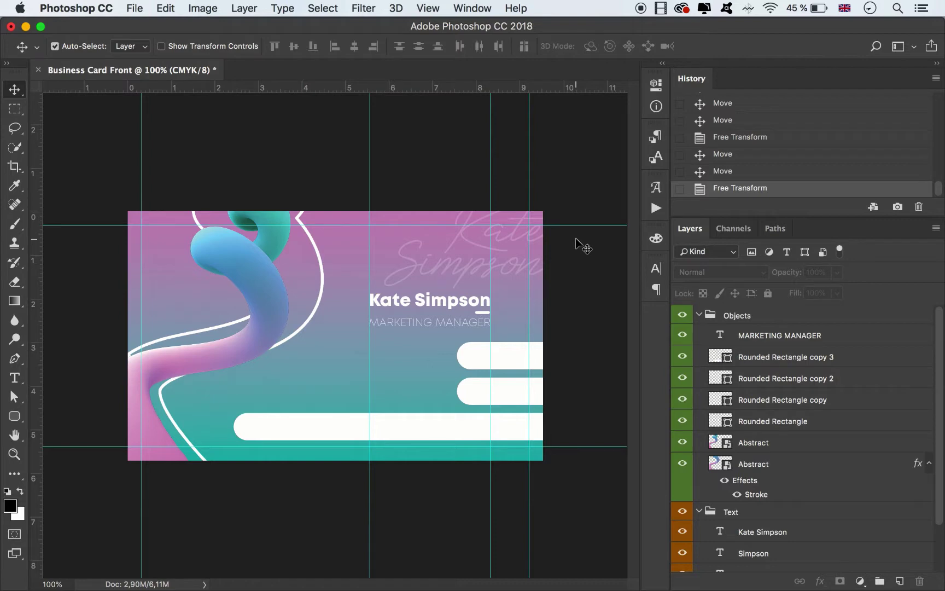
Place Call.png from Finder and scale the phone icon to about 11% on the top pill.
key(super+equal)
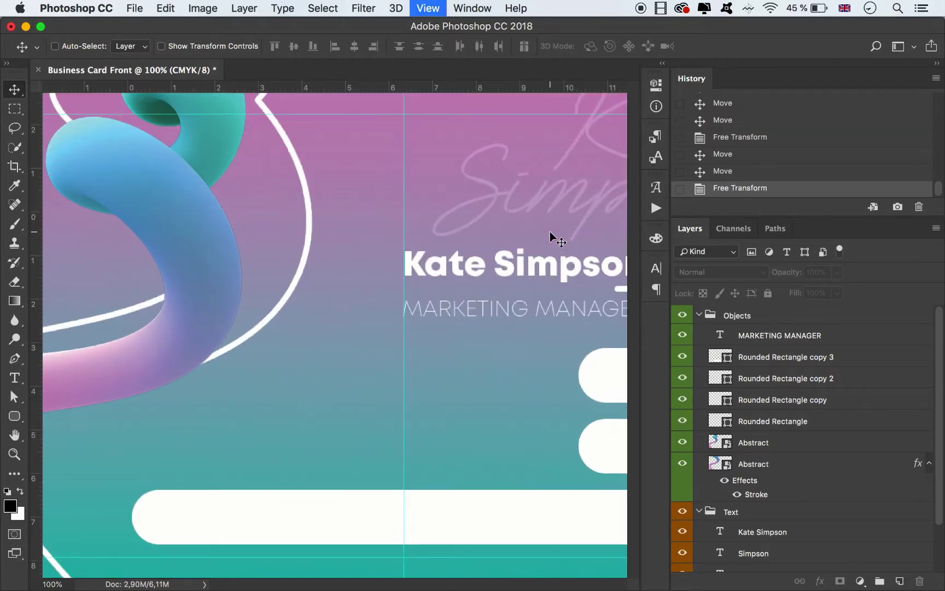
drag(459, 584, 499, 581)
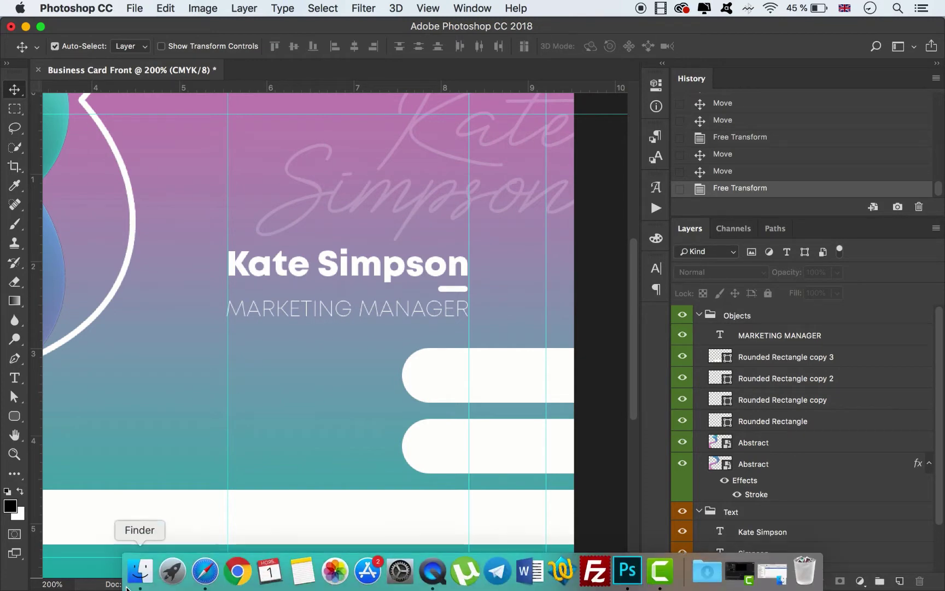
click(134, 574)
drag(206, 429, 339, 277)
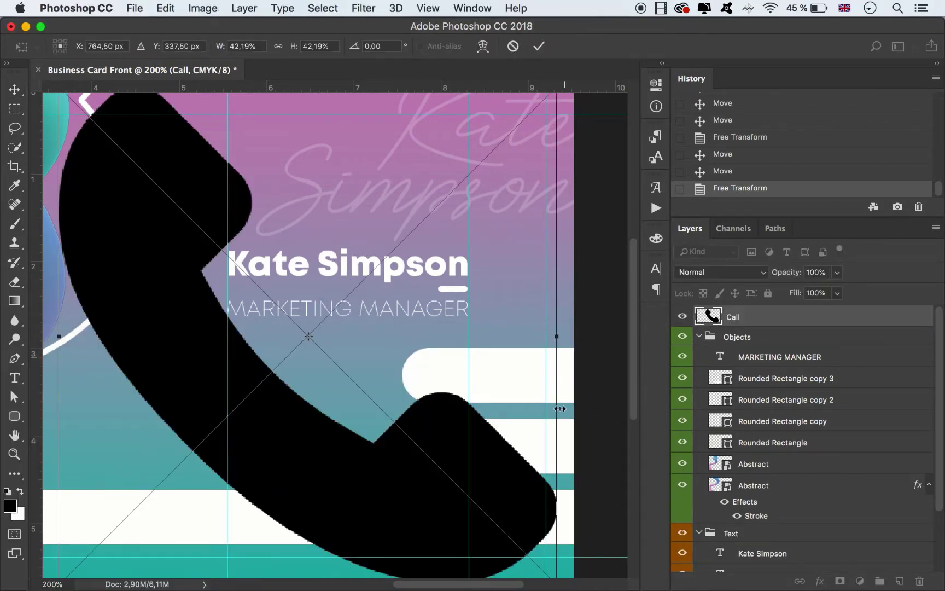
key(super+minus)
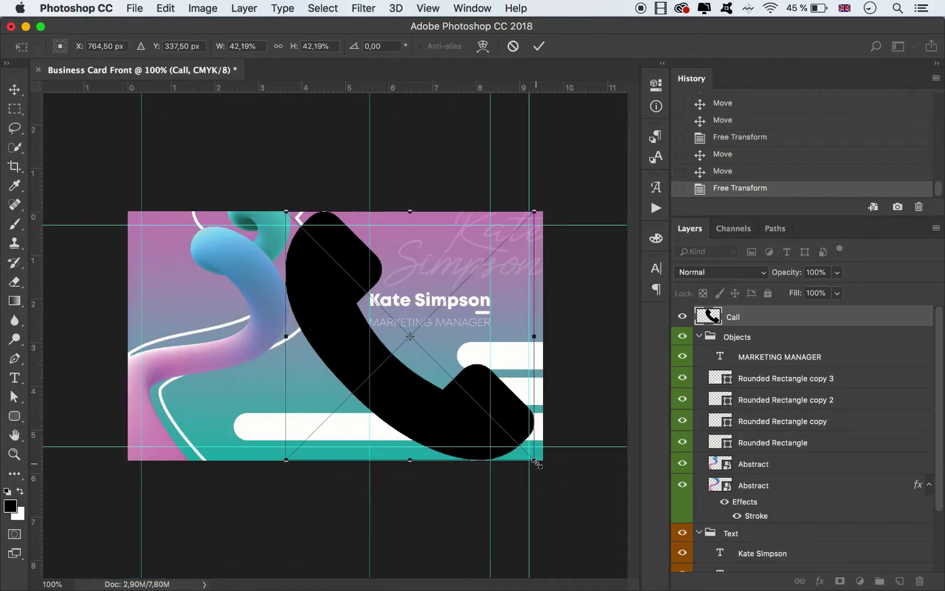
drag(523, 481, 432, 370)
drag(287, 212, 492, 369)
click(538, 46)
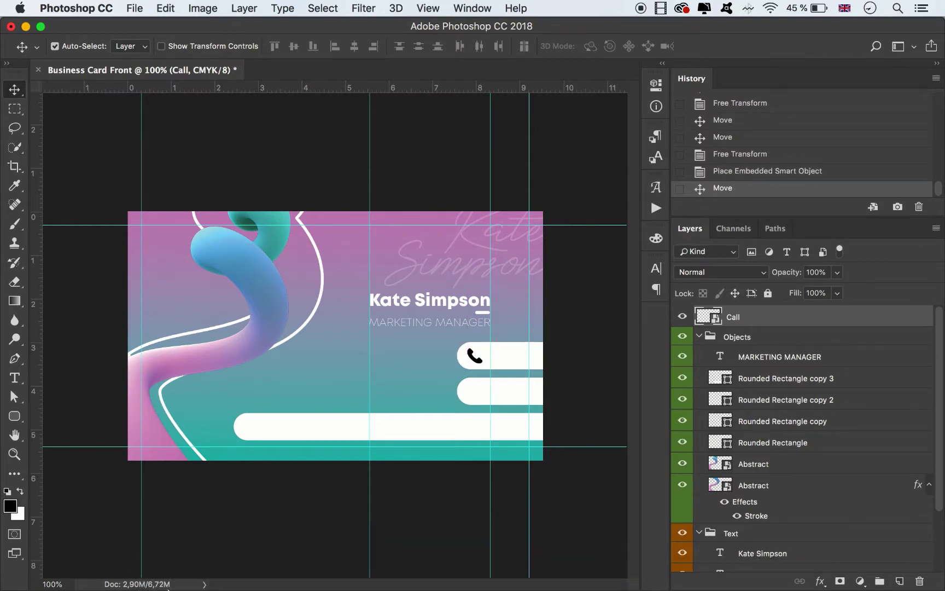
Place Search.png from Finder and shrink the house icon.
click(166, 579)
drag(171, 443, 408, 296)
drag(217, 213, 441, 414)
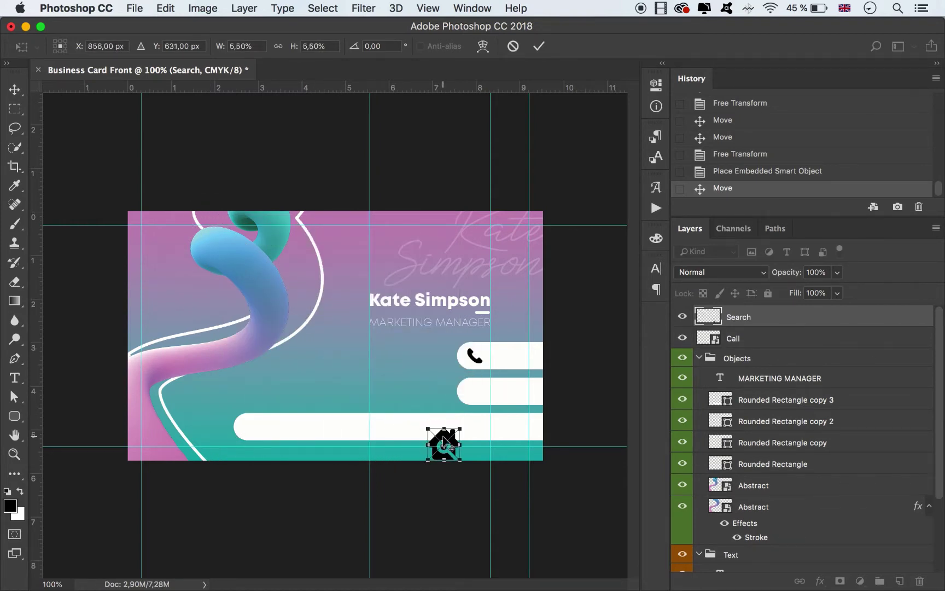
At 300% zoom, position the house icon at the second pill's left end.
key(super+equal)
key(super+equal)
scroll(507, 401, down, 5)
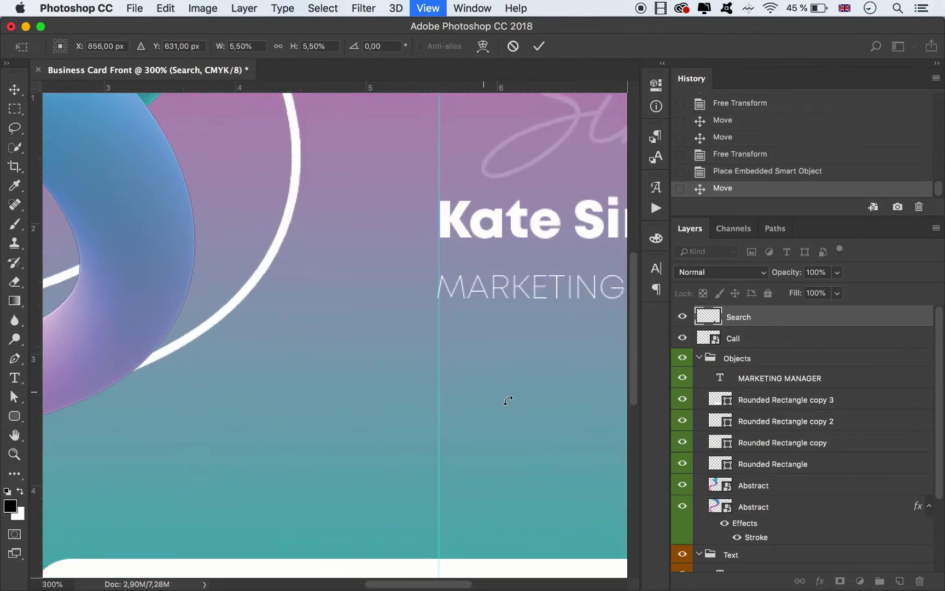
scroll(499, 550, down, 3)
drag(446, 584, 535, 572)
drag(171, 389, 282, 261)
key(Down)
key(Down)
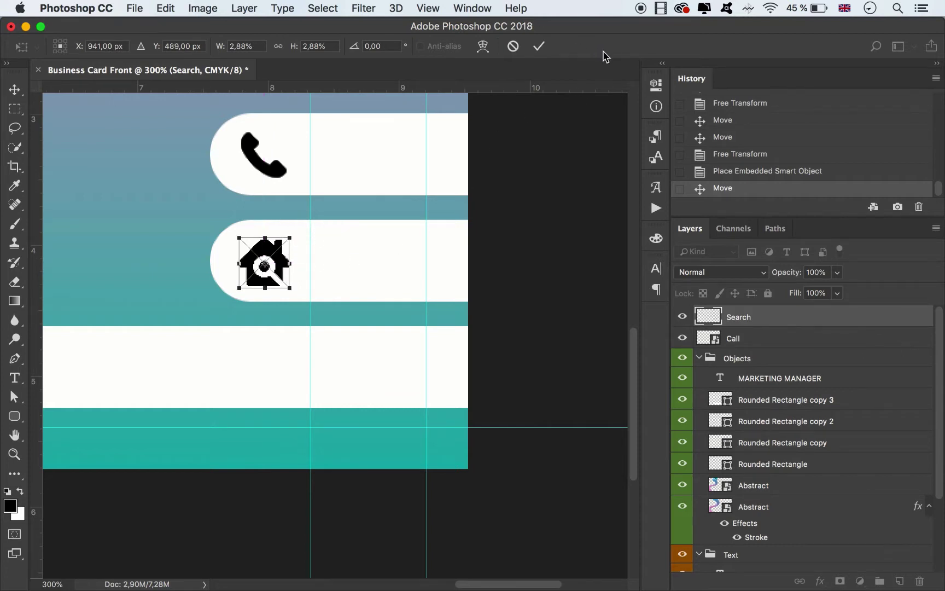
key(Up)
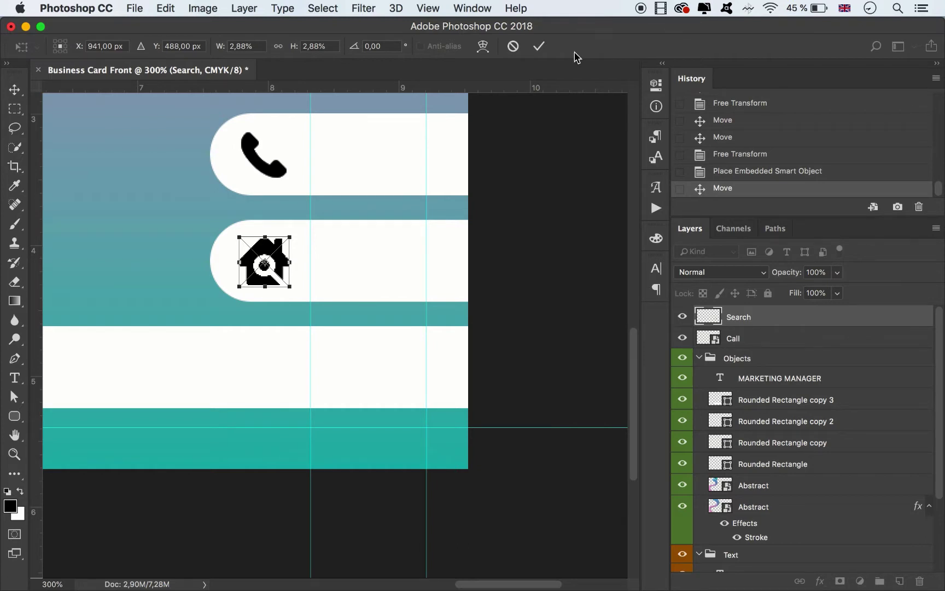
click(540, 46)
key(super+minus)
key(super+minus)
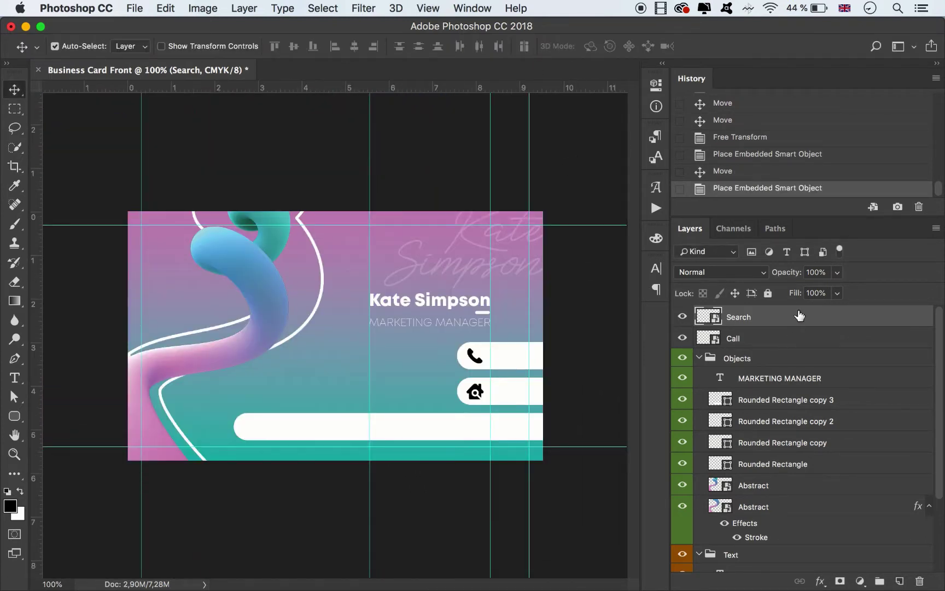
Give the Search and Call icons a #d99dc6 pink Color Overlay.
double_click(804, 317)
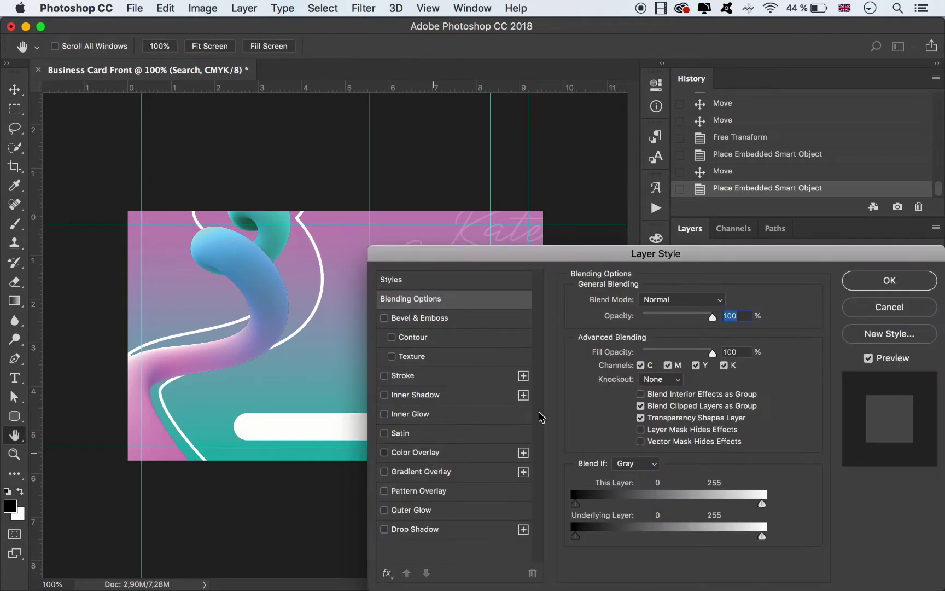
click(427, 452)
click(725, 307)
click(148, 433)
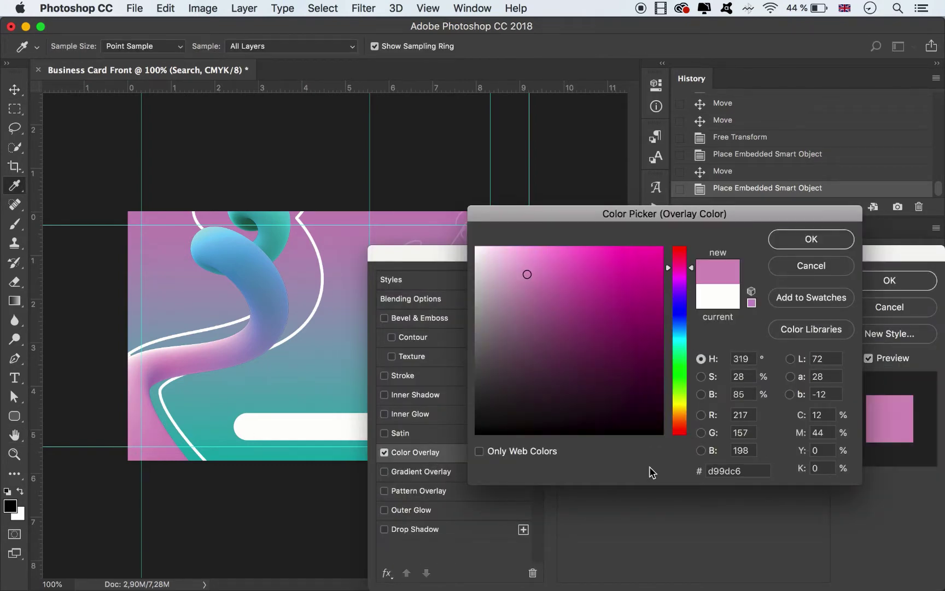
click(754, 470)
click(803, 240)
click(889, 280)
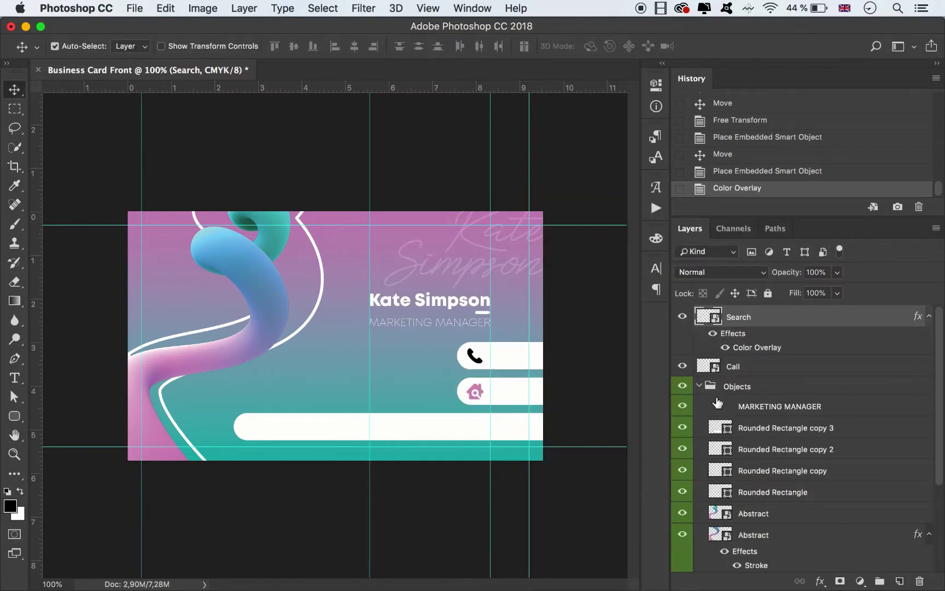
double_click(774, 374)
click(389, 451)
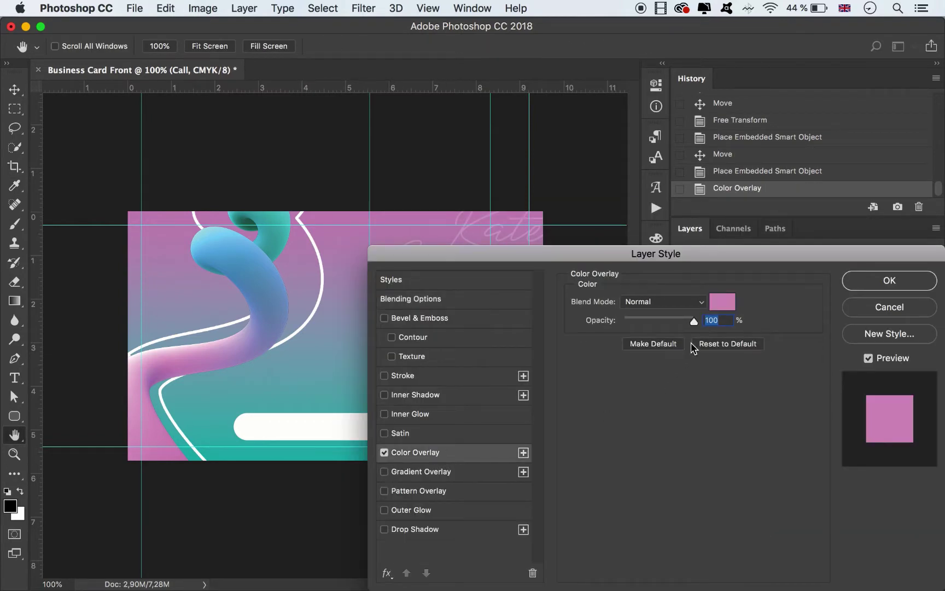
click(863, 285)
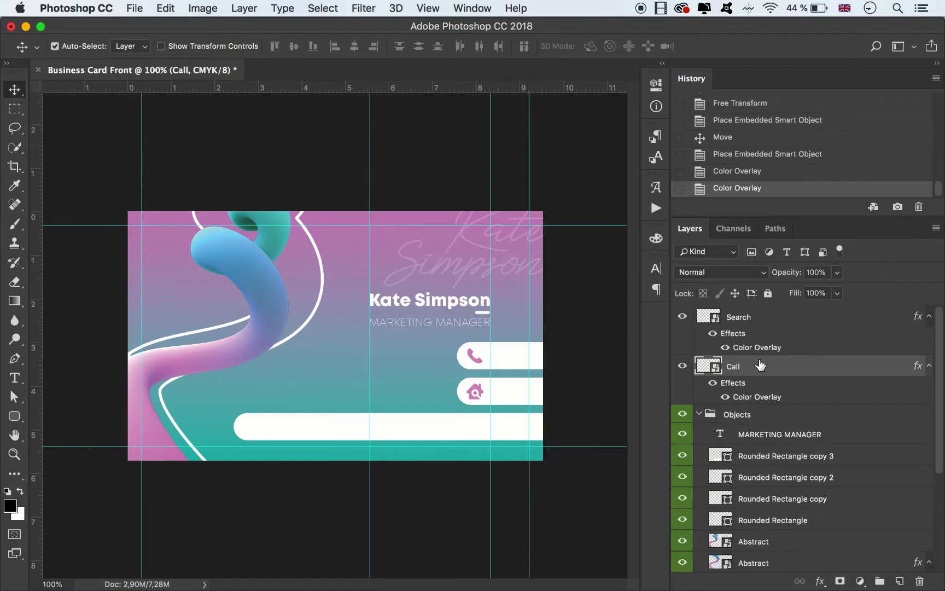
Move the Search and Call layers into the Objects group.
click(929, 365)
click(930, 317)
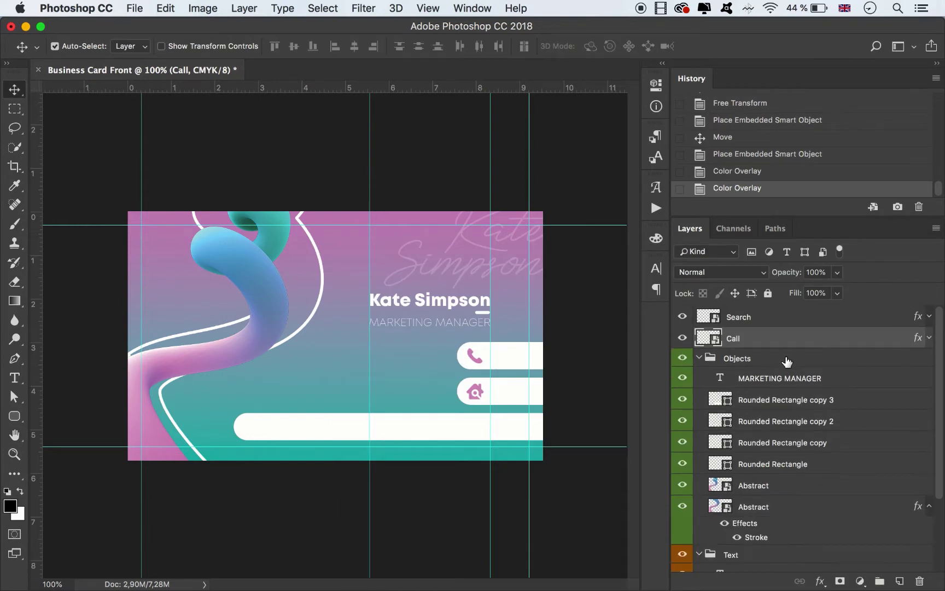
shift+click(754, 323)
drag(761, 342, 791, 505)
Label the MARKETING MANAGER layer orange to match the Text group.
scroll(788, 454, down, 2)
click(929, 472)
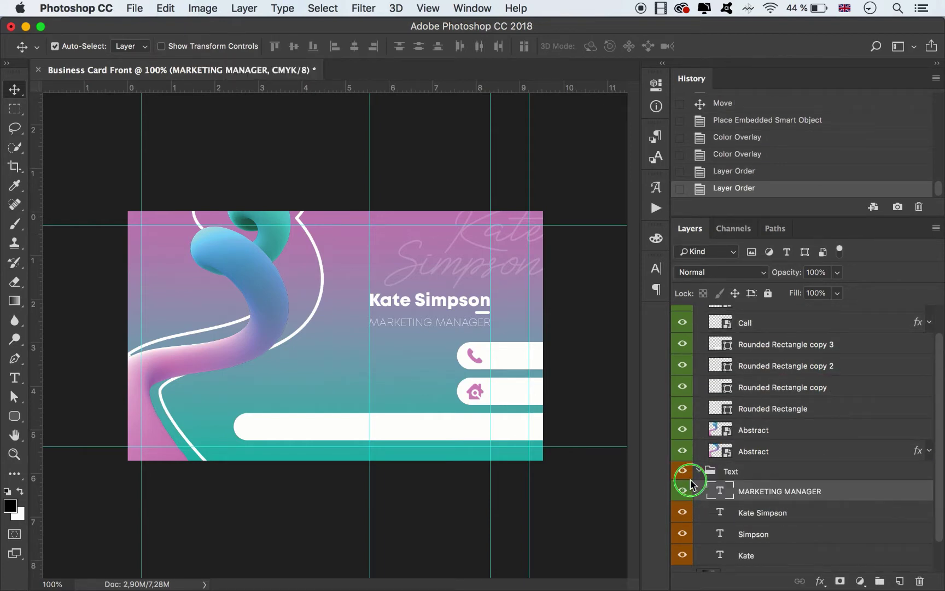
right_click(682, 490)
click(736, 503)
scroll(788, 460, up, 2)
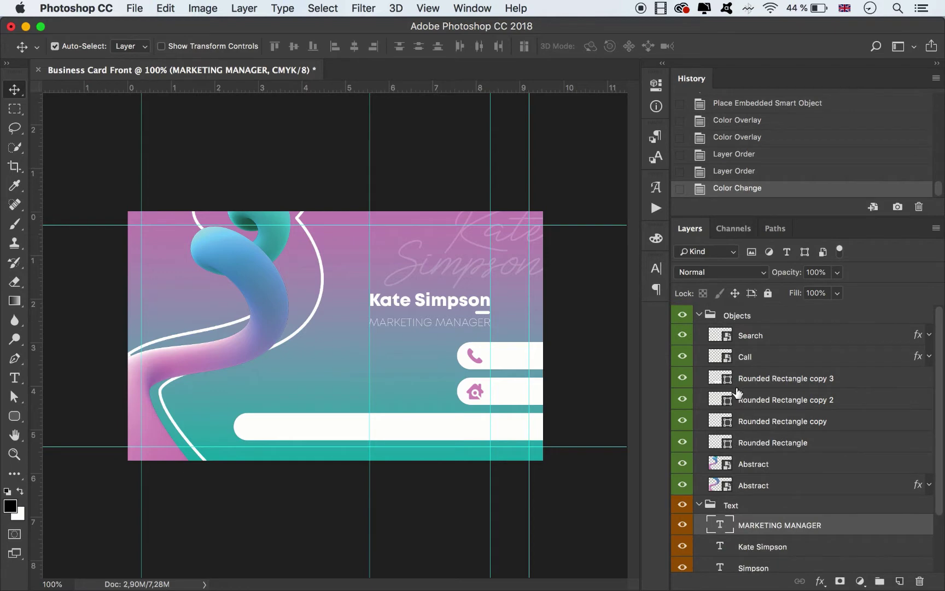
click(587, 353)
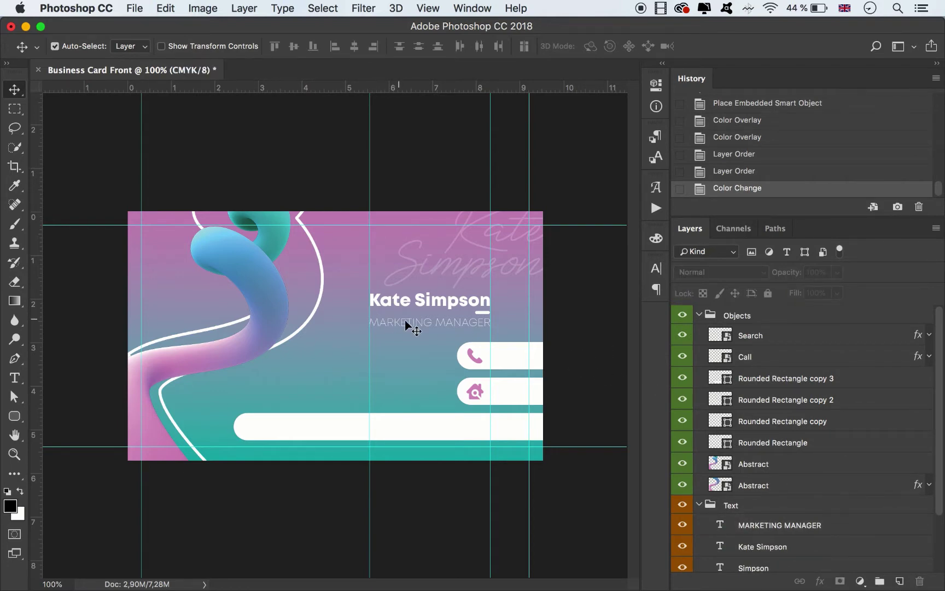
Duplicate the name text to the lower left beside the home bar and retype it as the street address.
drag(398, 305, 270, 396)
click(24, 377)
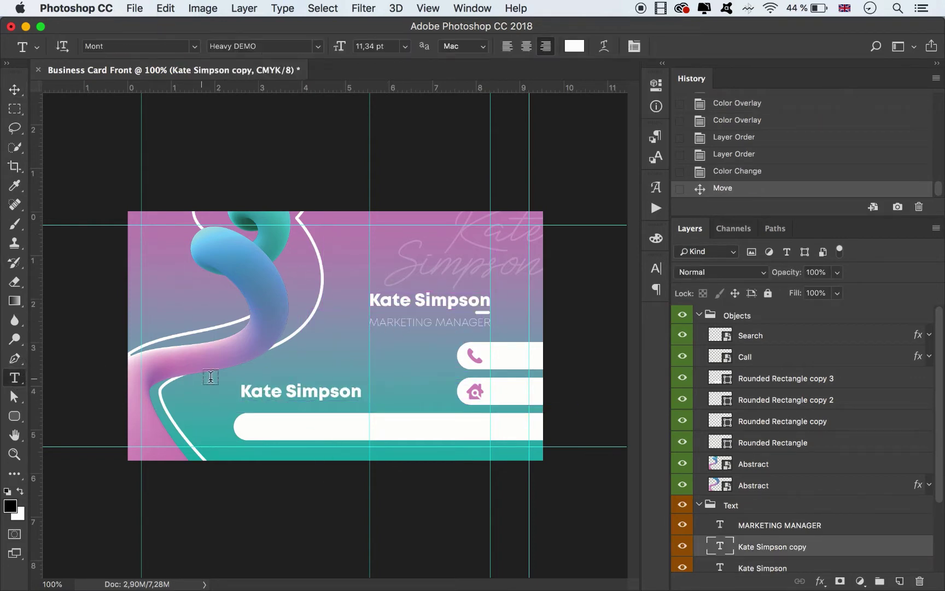
triple_click(270, 389)
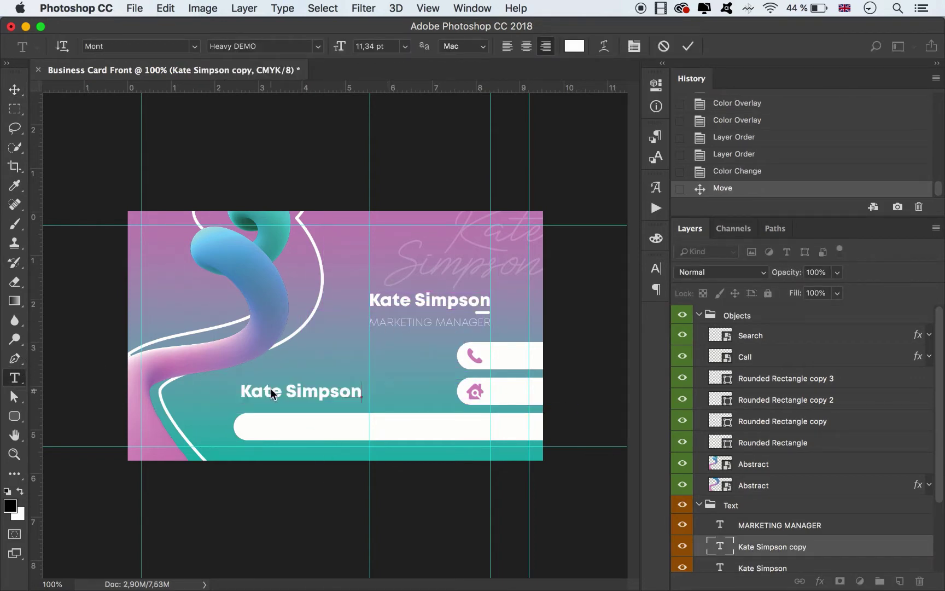
text(Wes)
key(BackSpace)
key(BackSpace)
key(BackSpace)
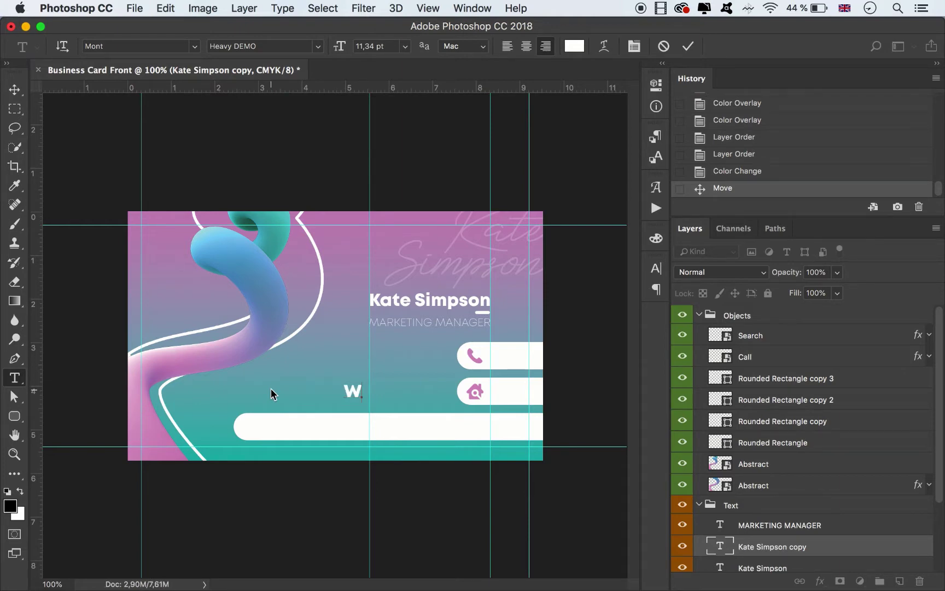
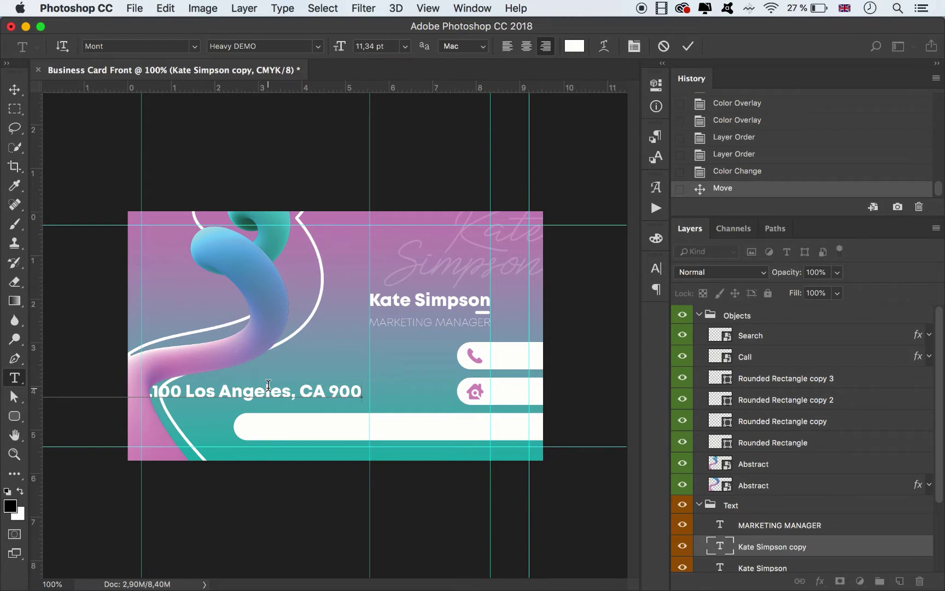
Type the rest of the street address, city and ZIP code, then commit the address text layer.
click(14, 90)
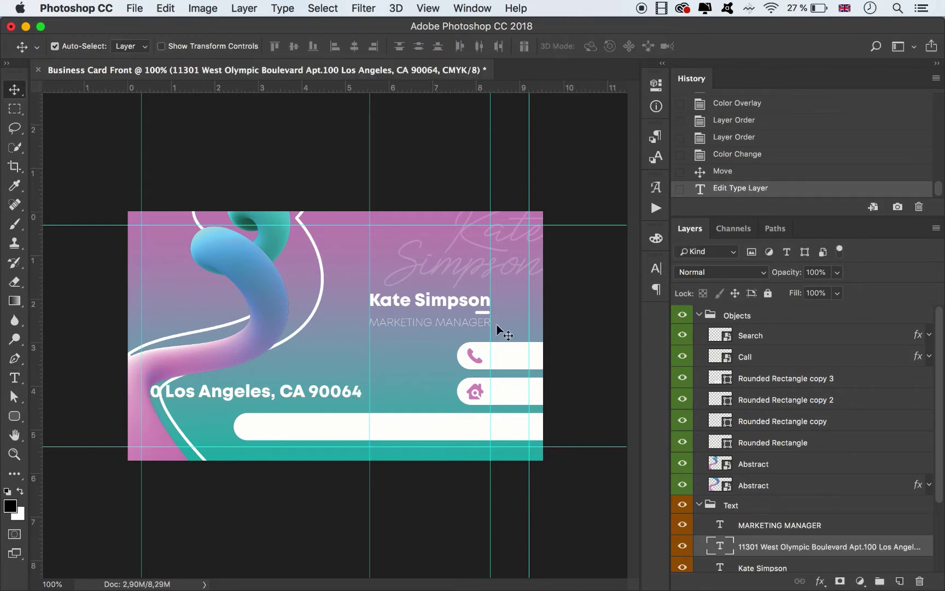
Colour the address text with the card's sampled pink (d99dc6) and set it to 6 pt.
click(656, 268)
click(603, 362)
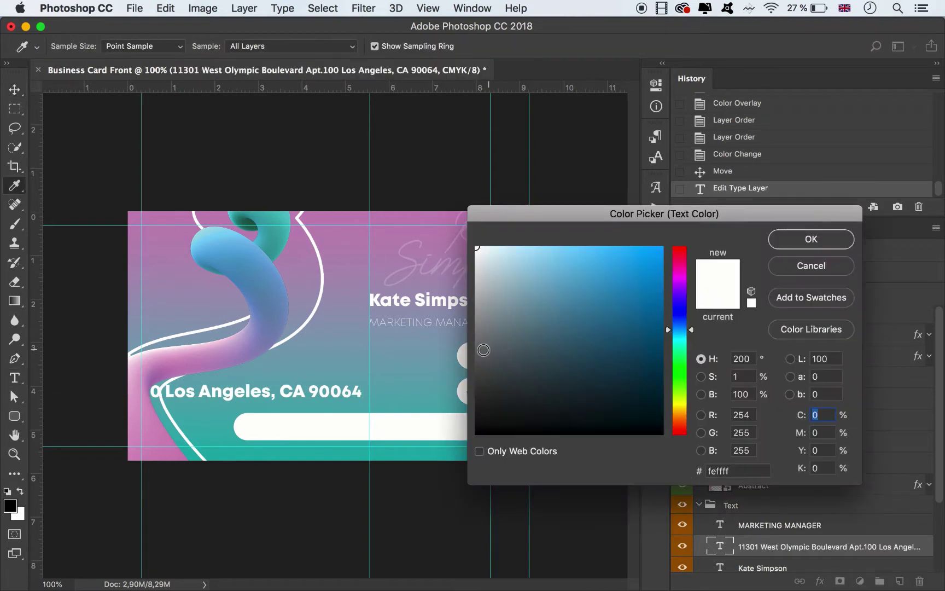
drag(529, 214, 590, 227)
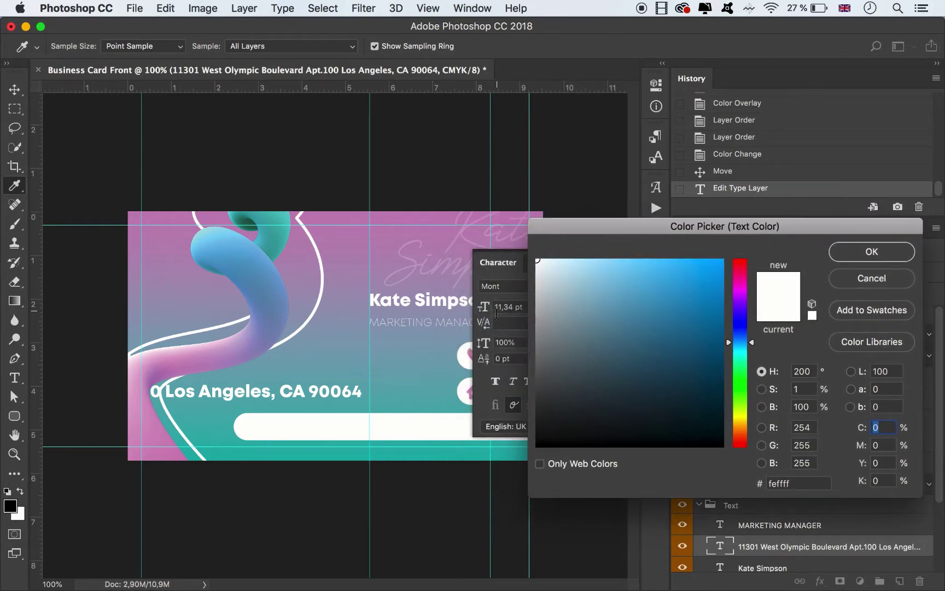
click(470, 351)
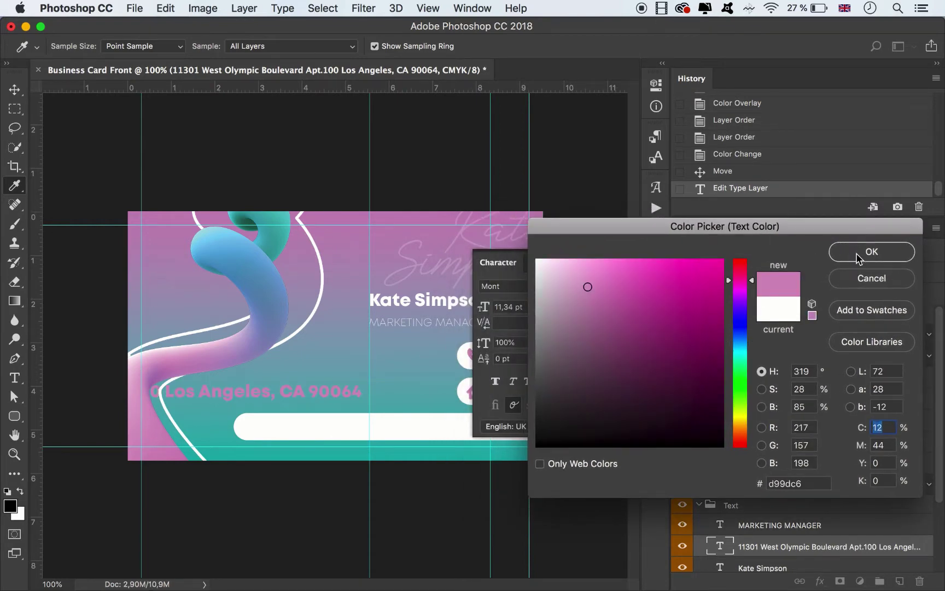
click(857, 253)
click(549, 308)
click(532, 337)
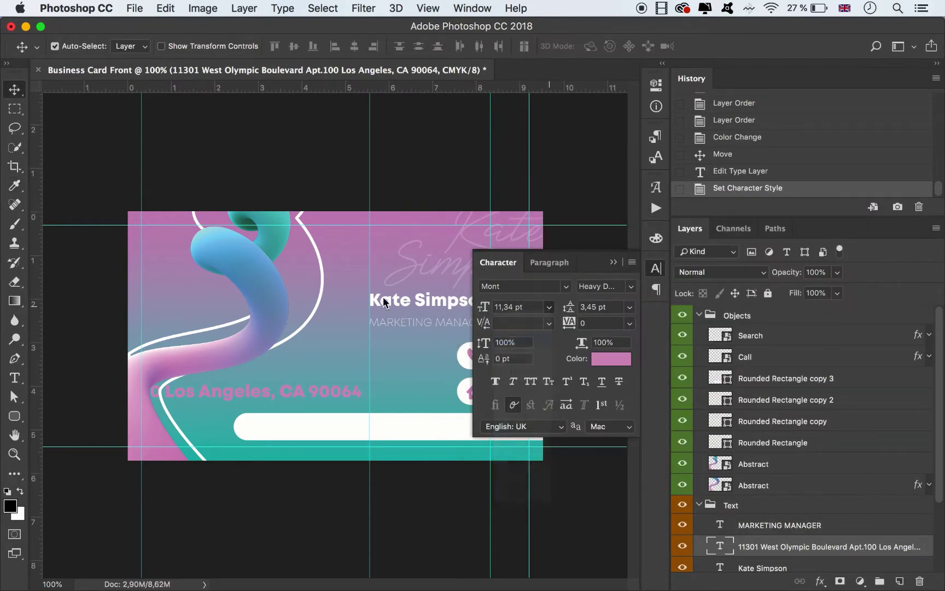
Move the address layer above the Objects group and place the text inside the bottom white bar.
drag(289, 398, 423, 432)
click(613, 262)
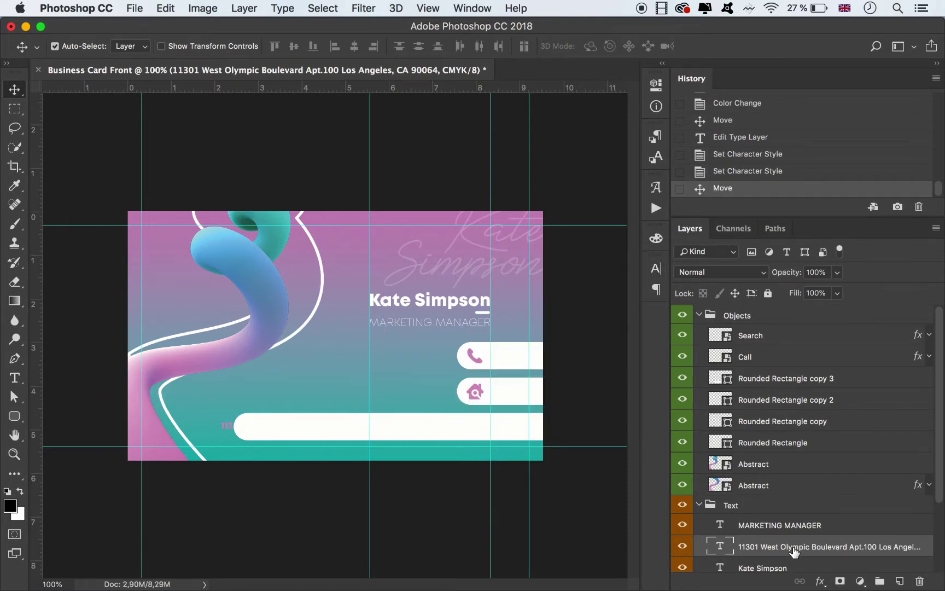
drag(793, 547, 788, 307)
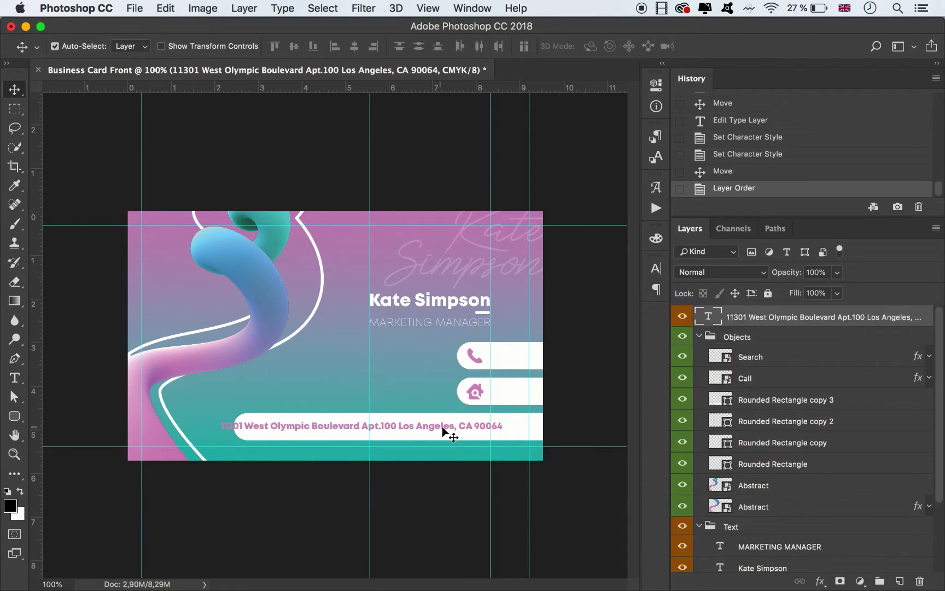
drag(454, 429, 476, 427)
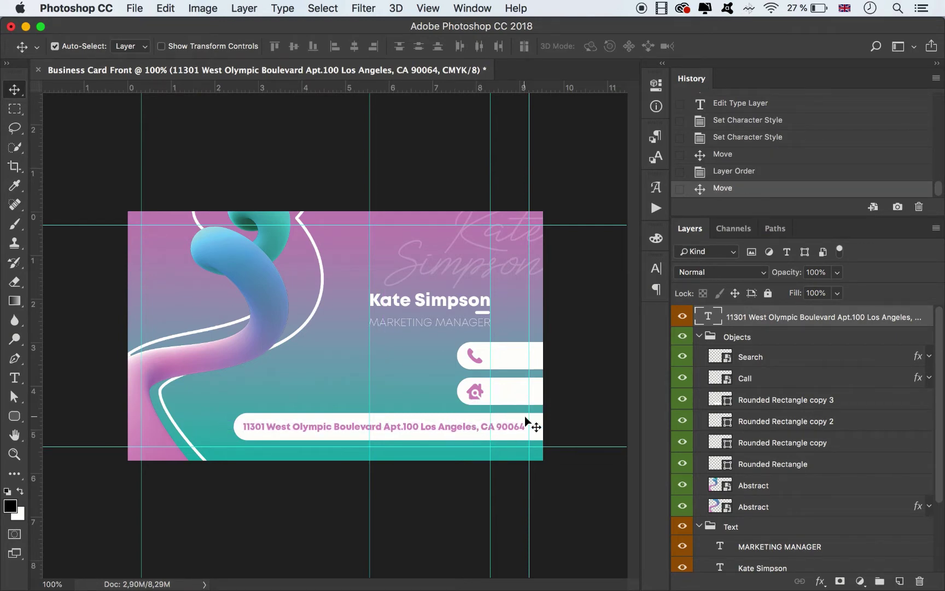
click(565, 414)
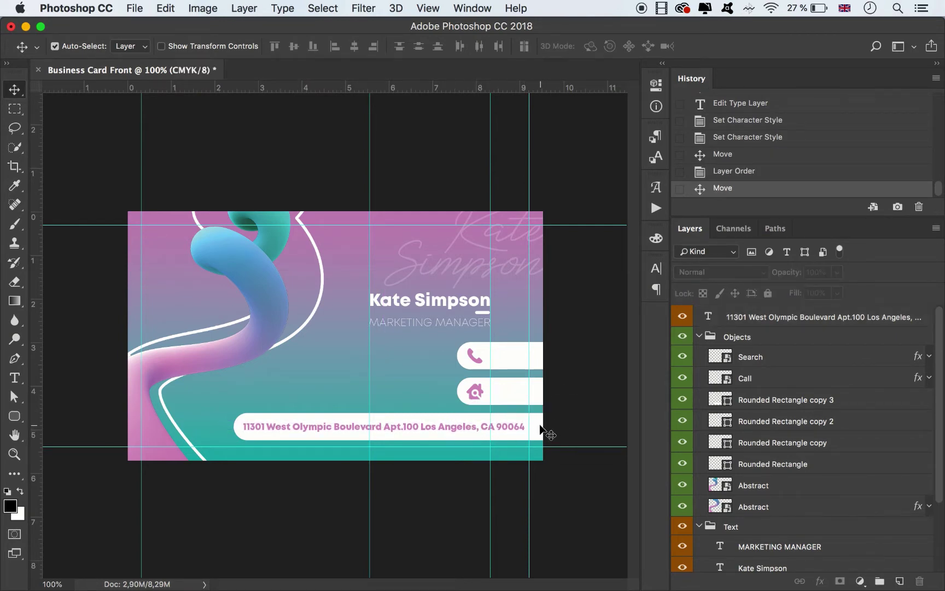
Stretch the white bar further left and shift the address text left within it.
click(541, 432)
key(super+t)
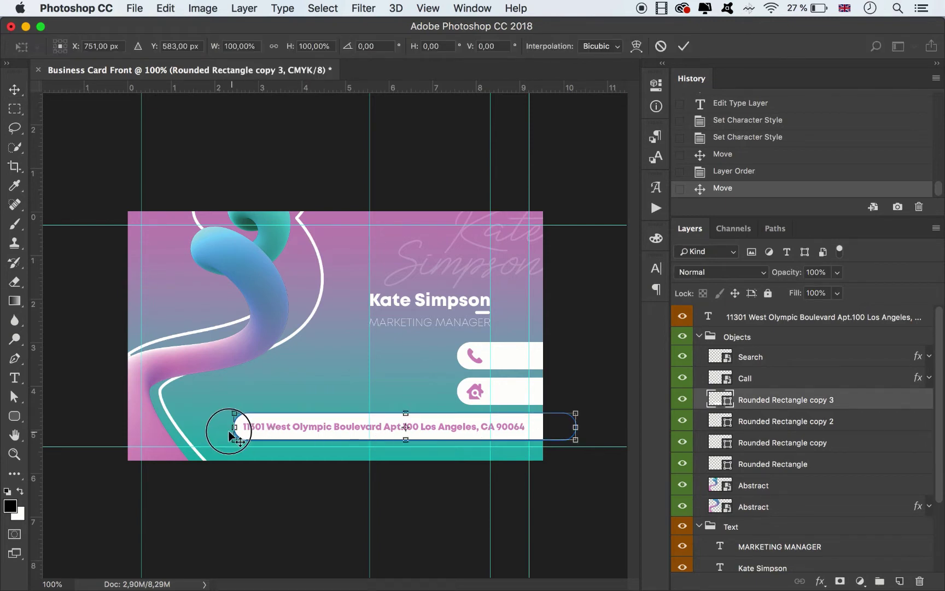
drag(228, 432, 214, 432)
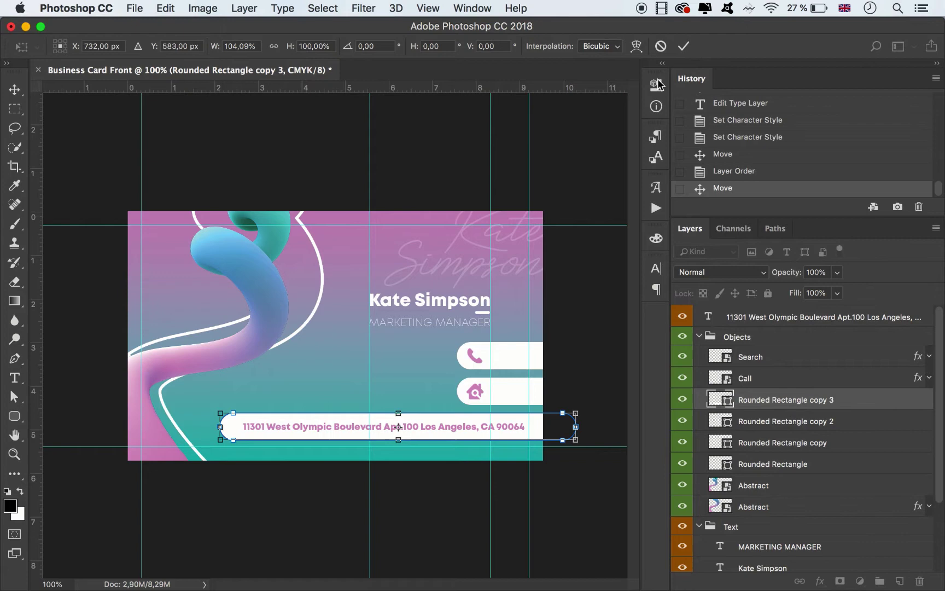
click(678, 43)
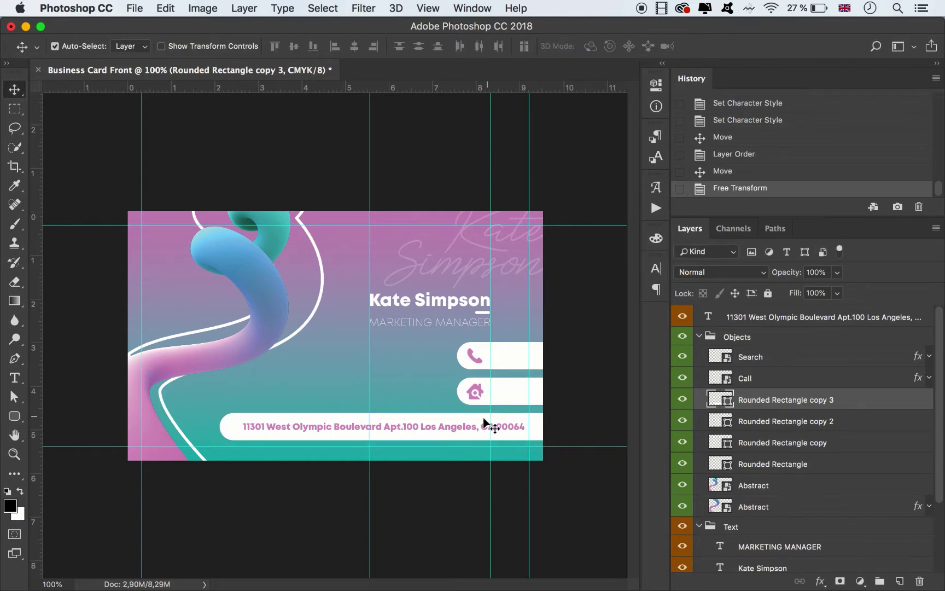
drag(465, 426, 431, 425)
Set the address text size to 4,8 pt and nudge it up into place.
click(656, 268)
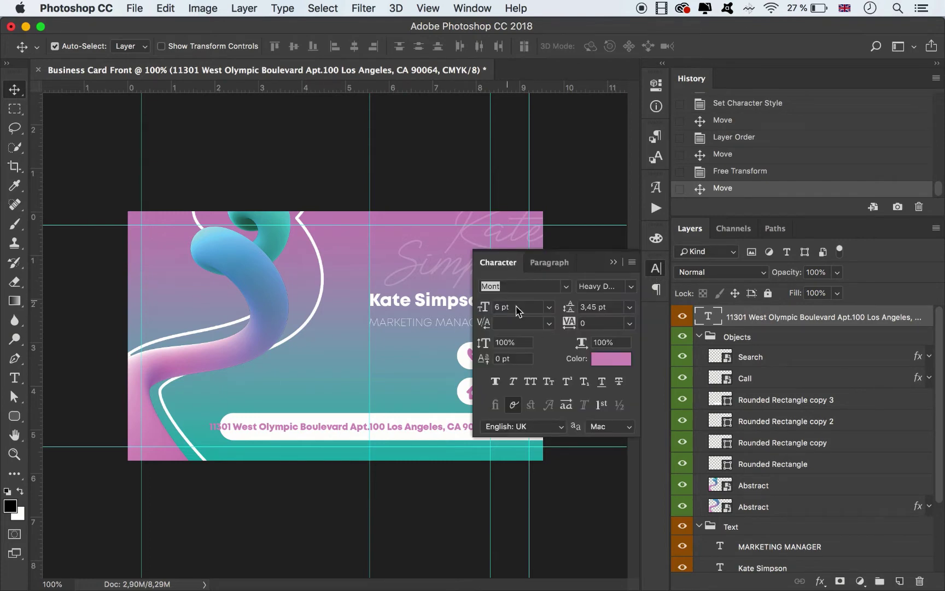
click(497, 307)
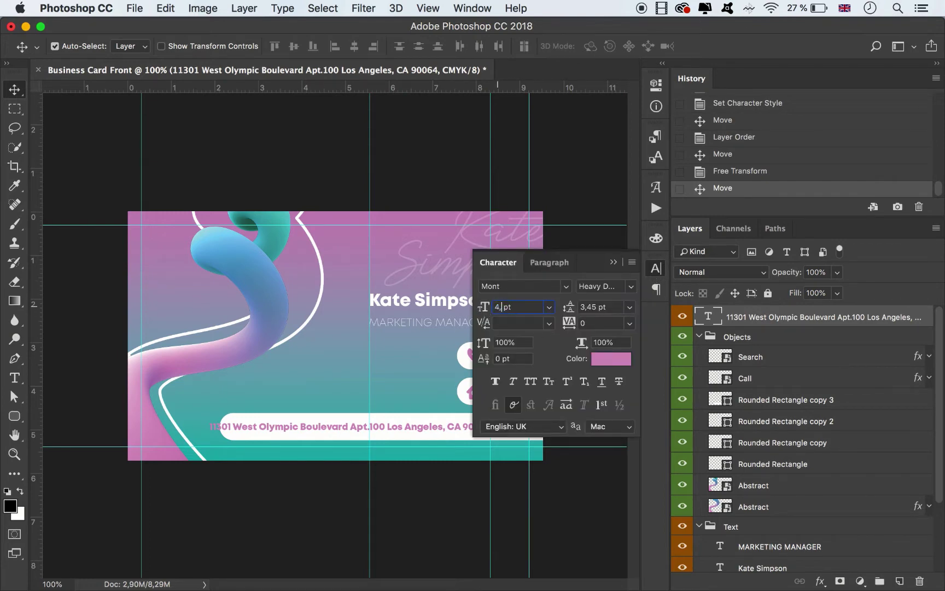
text(4,5)
key(Return)
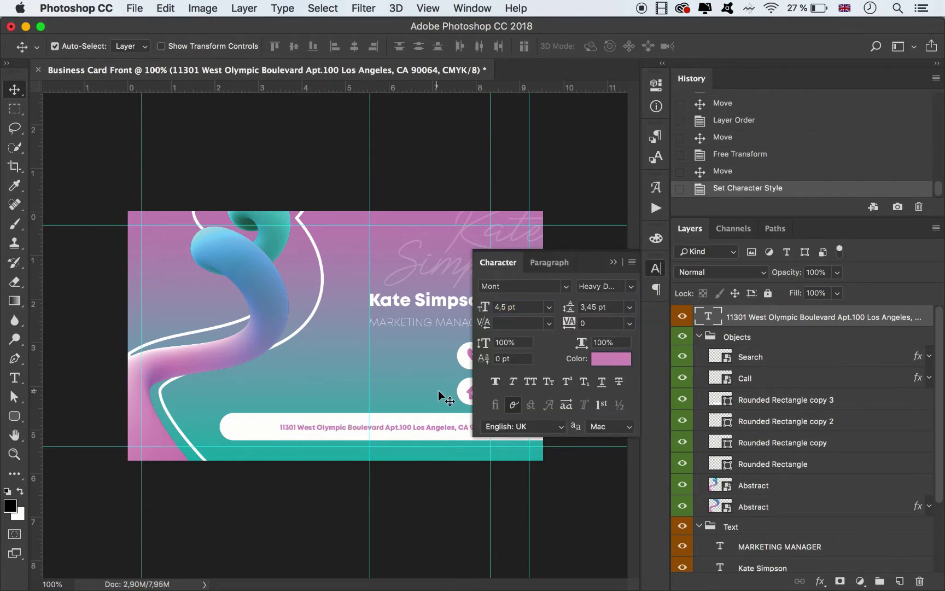
double_click(500, 306)
text(4,8)
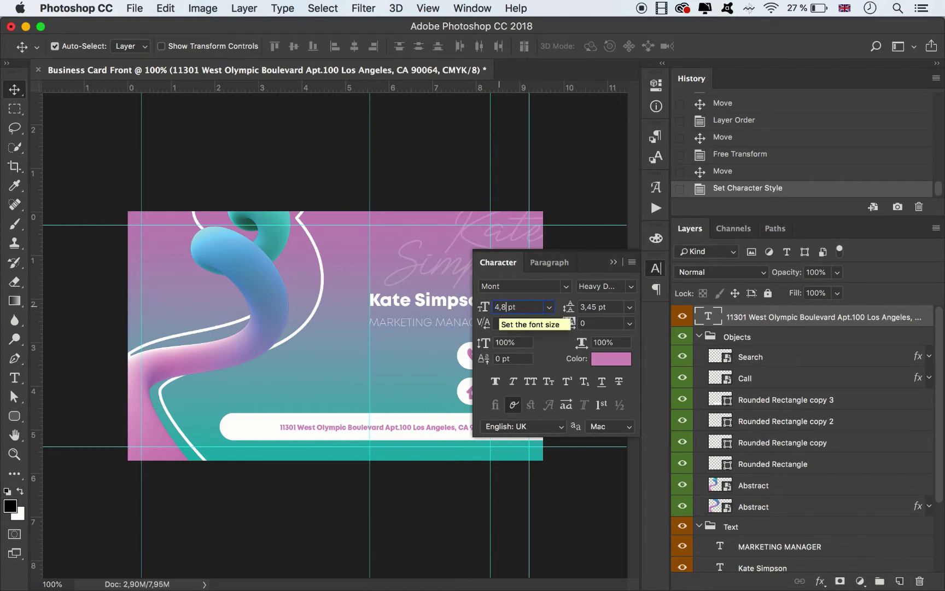
key(Return)
click(614, 262)
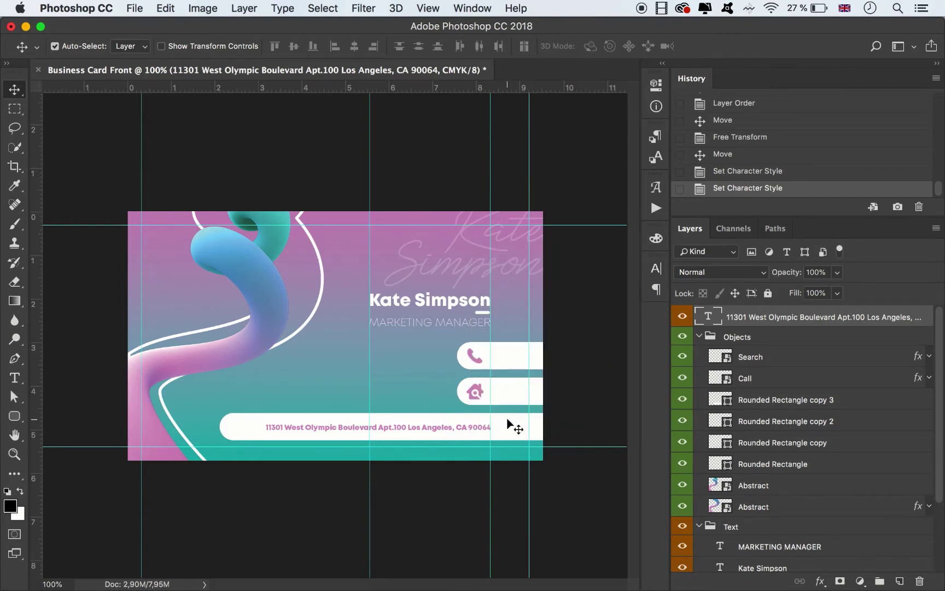
key(Up)
Shorten the white address bar from its left end to fit the text.
click(228, 426)
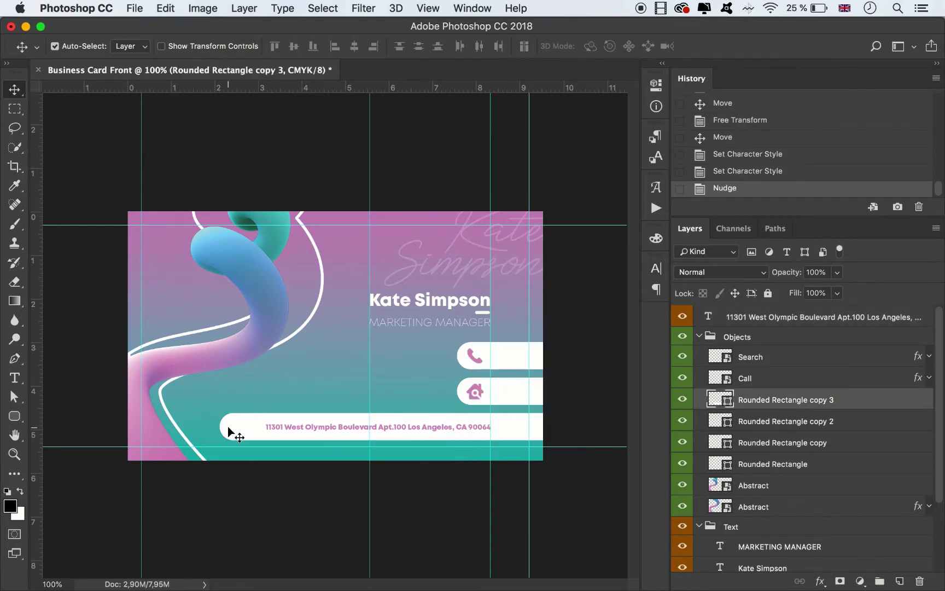
key(super+t)
drag(221, 427, 239, 421)
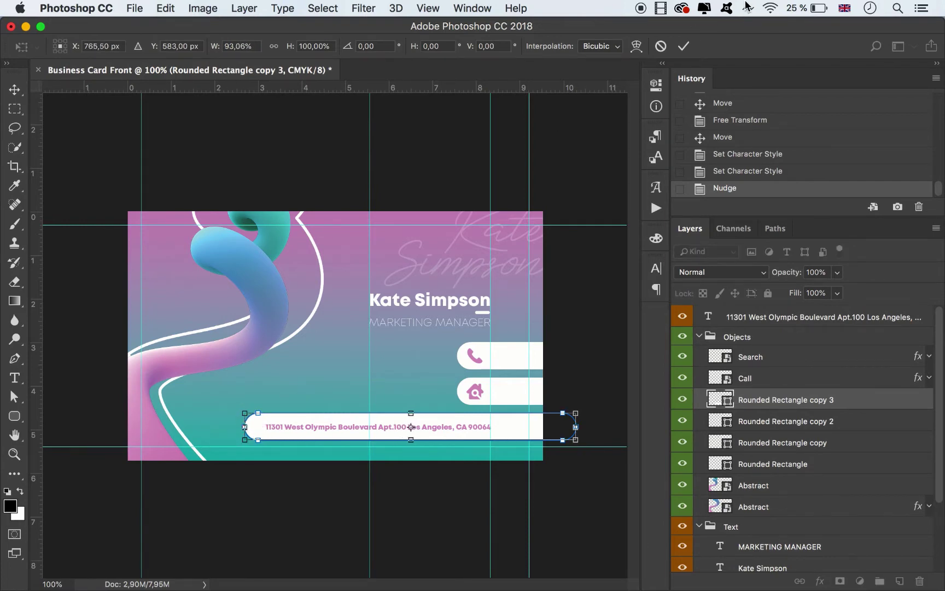
click(683, 45)
click(600, 383)
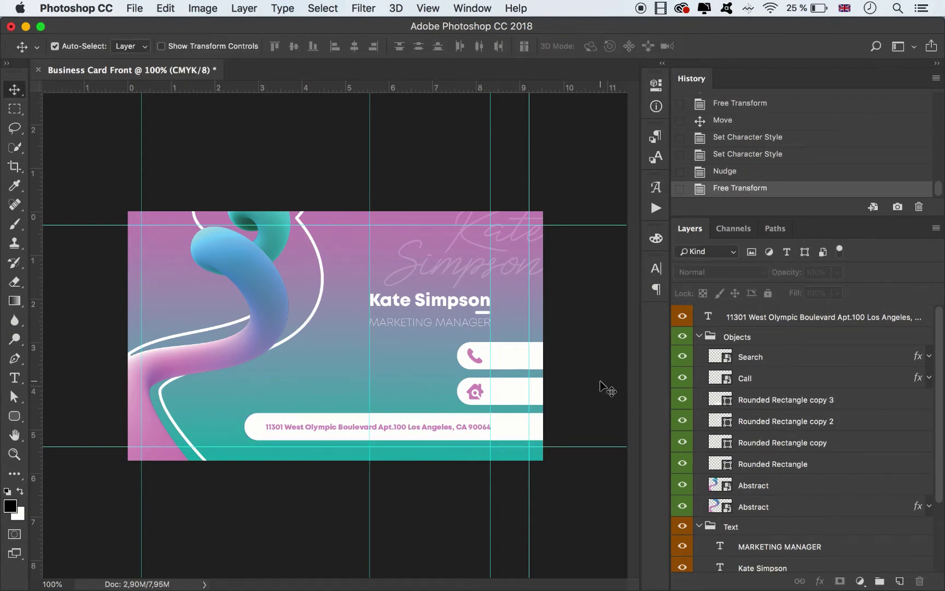
Zoom to 200%, place a copy of MARKETING MANAGER beside the phone icon and clear its text.
key(super+equal)
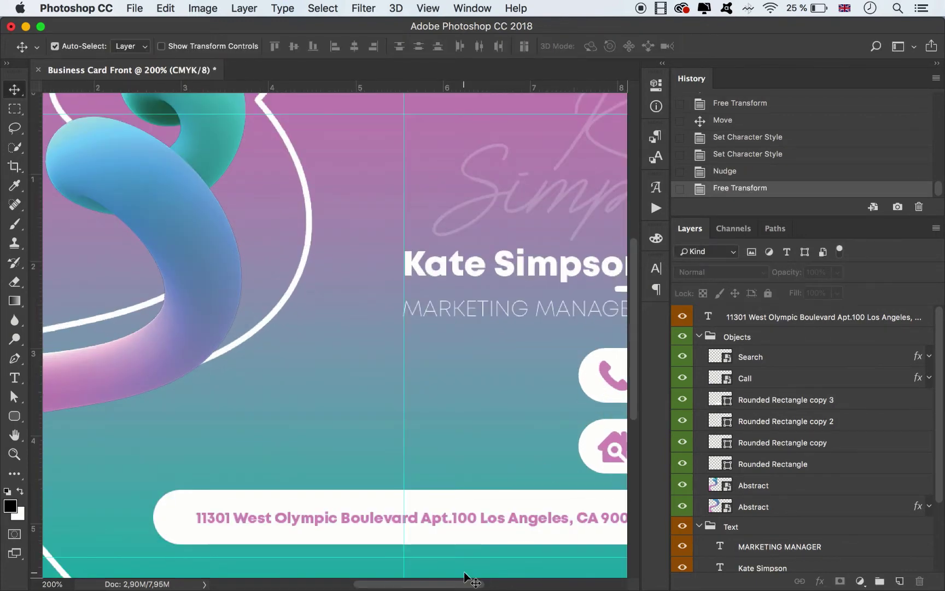
drag(459, 583, 486, 584)
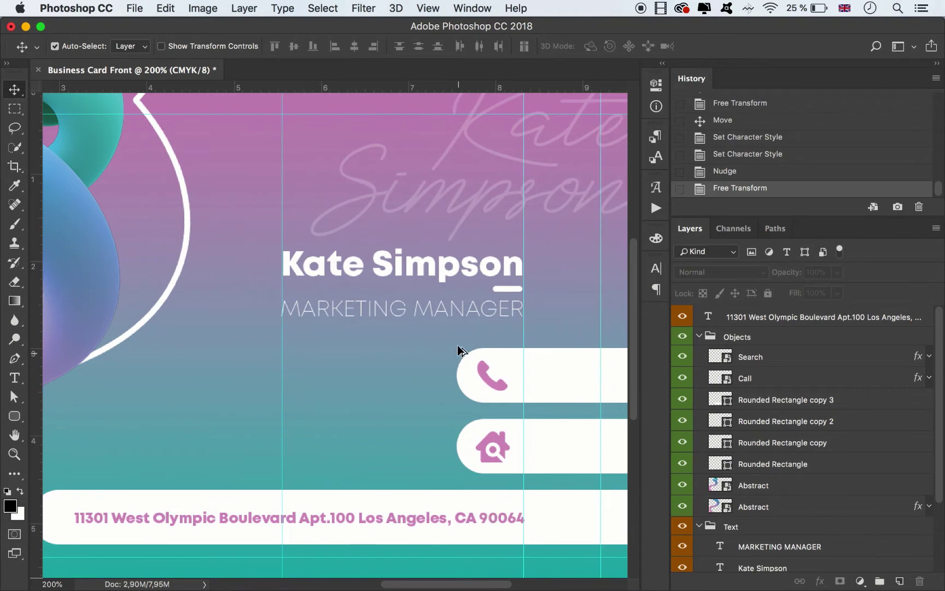
drag(421, 307, 327, 366)
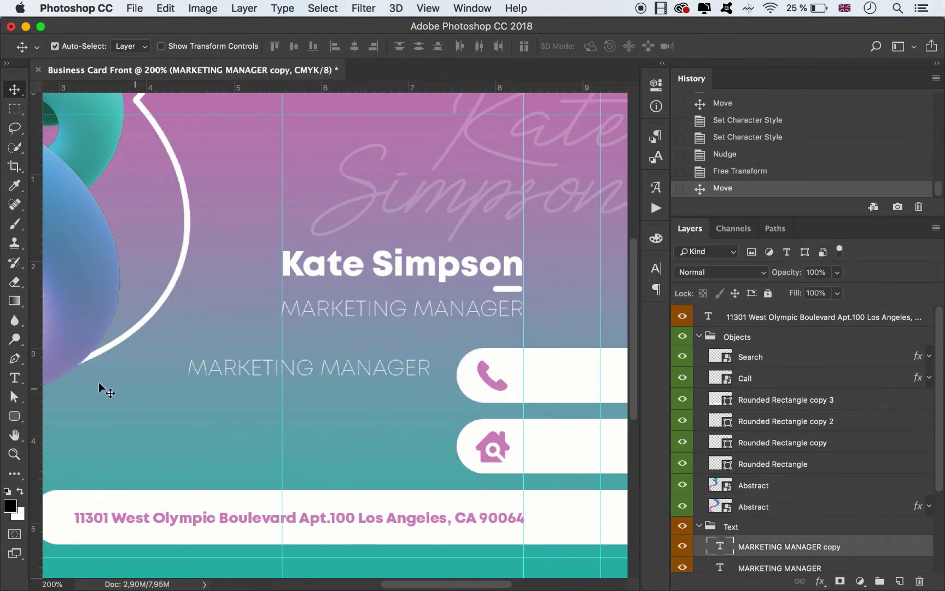
click(15, 377)
click(252, 372)
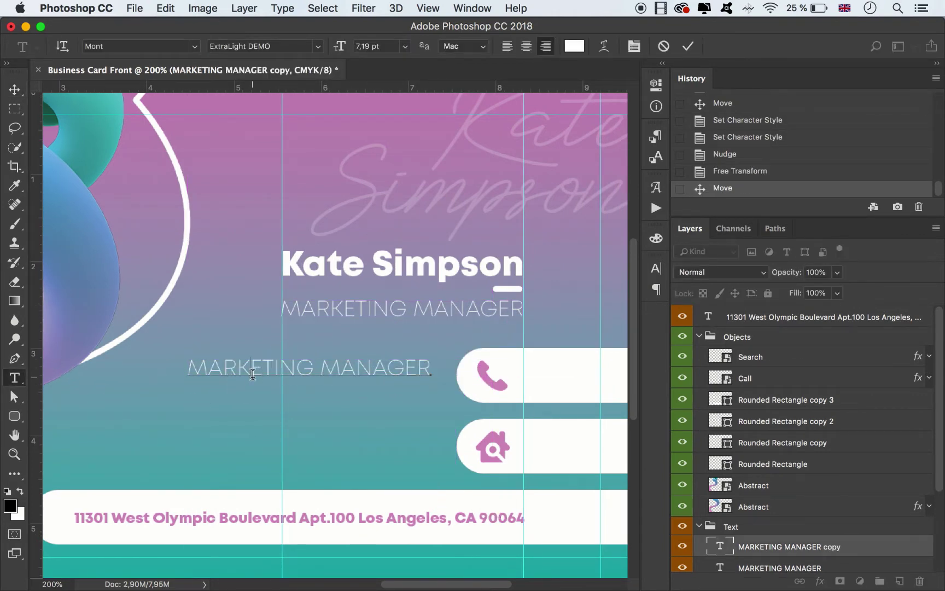
double_click(252, 372)
triple_click(253, 372)
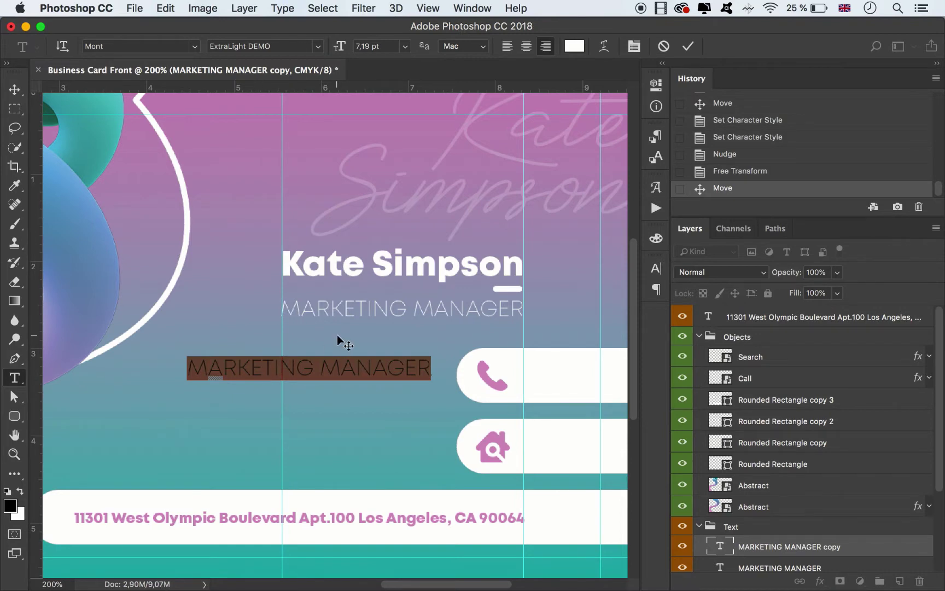
key(BackSpace)
Enter the two-line phone number, commit it, and copy it beside the second icon bar.
text(+ 00 12)
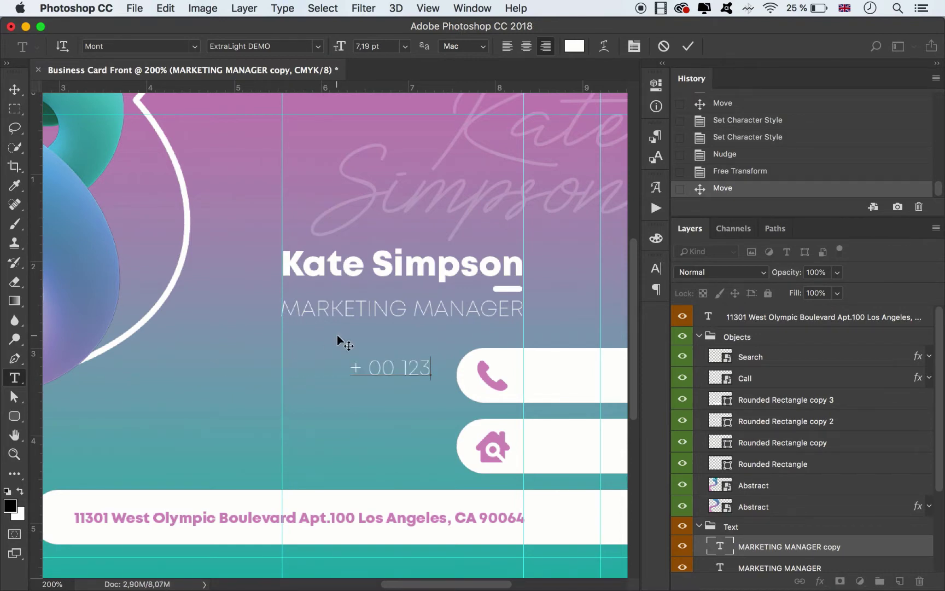
text(3 )
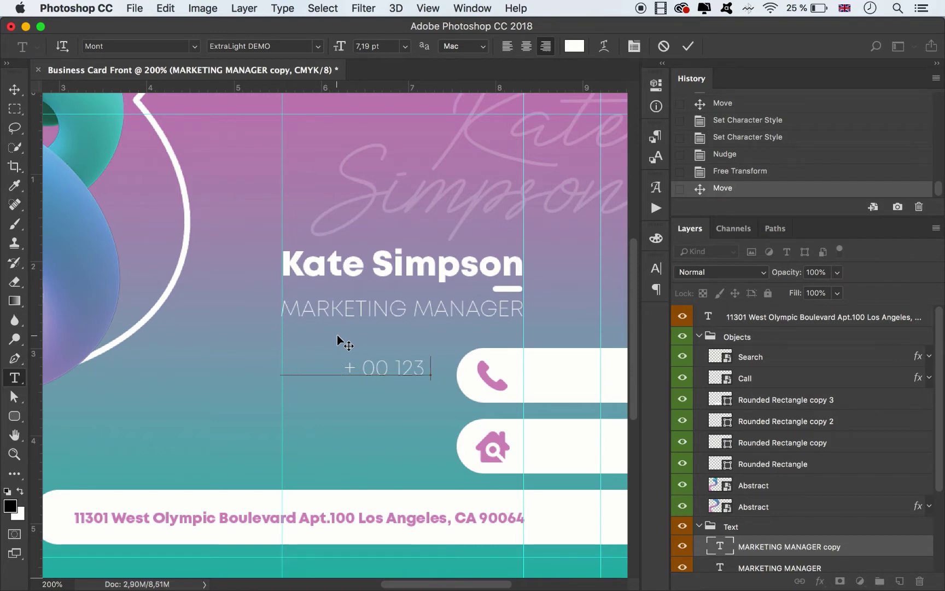
text(456 78 90)
key(Return)
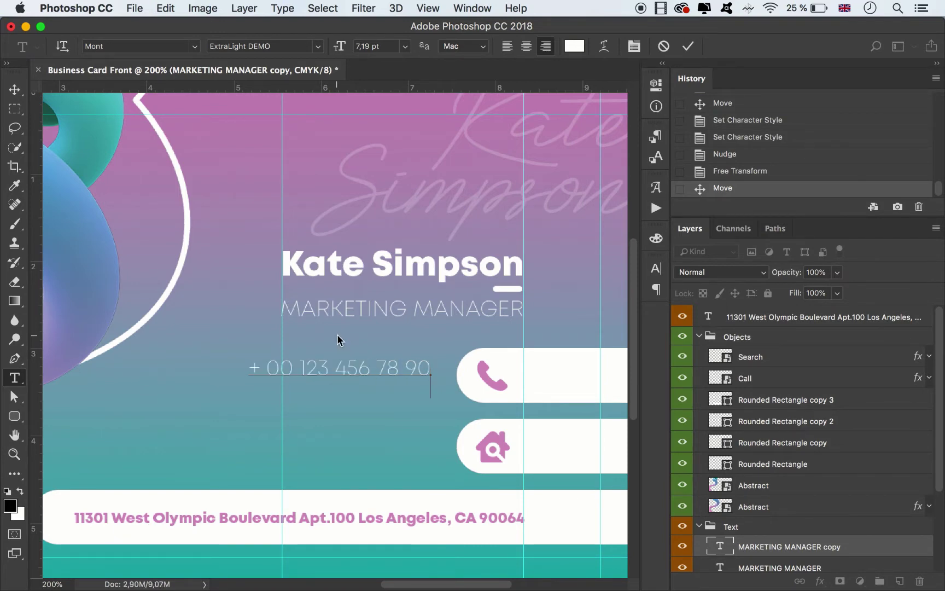
text(+ 00 123 456 78 90)
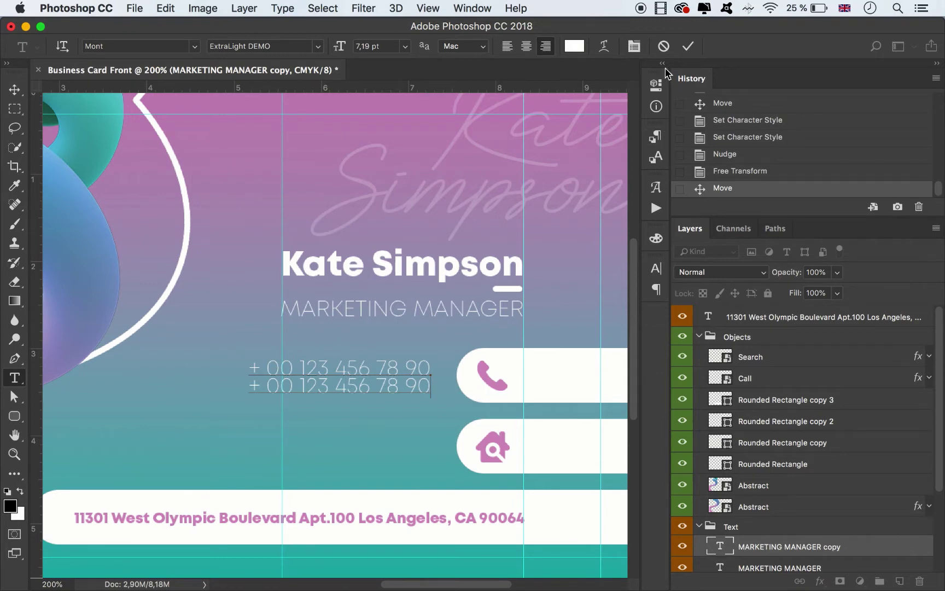
click(688, 46)
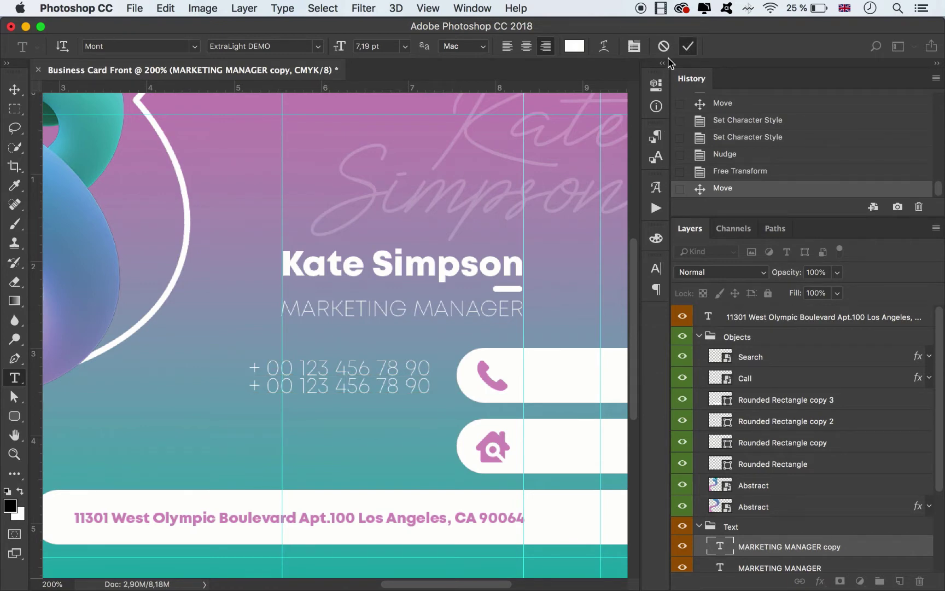
click(14, 91)
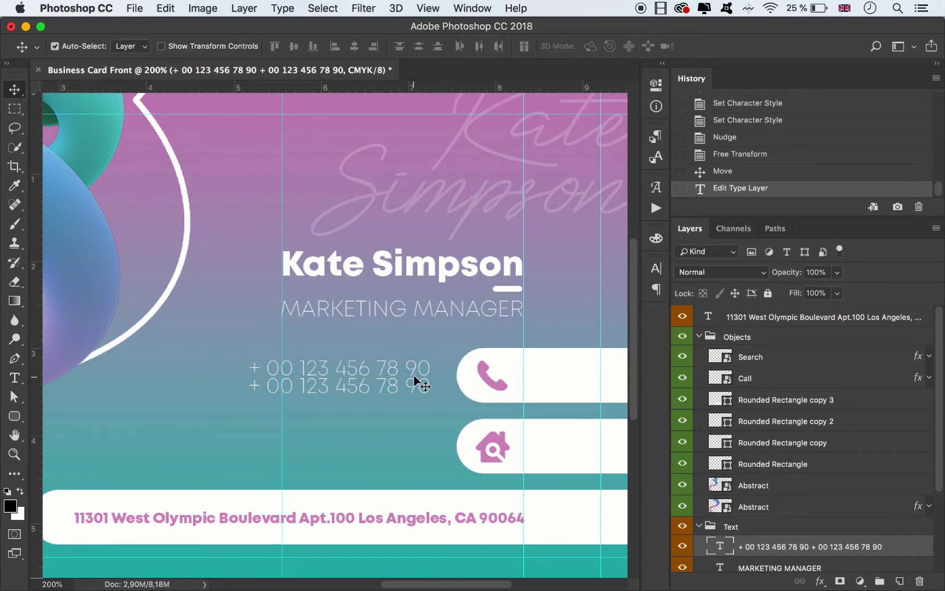
drag(418, 367, 419, 367)
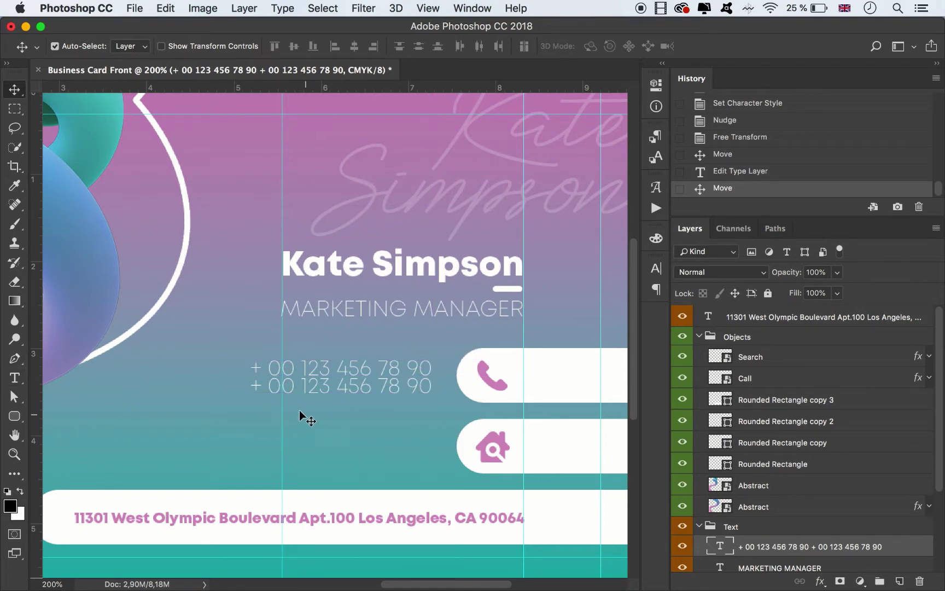
drag(296, 399, 259, 464)
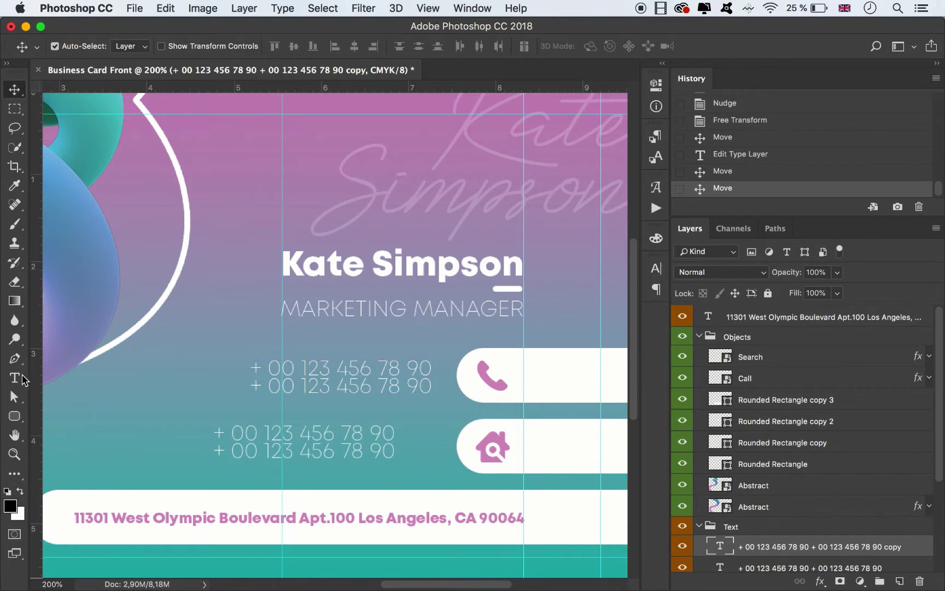
Replace the copied text with the website businessagency.com and an e-mail address line, then commit.
click(15, 378)
click(259, 435)
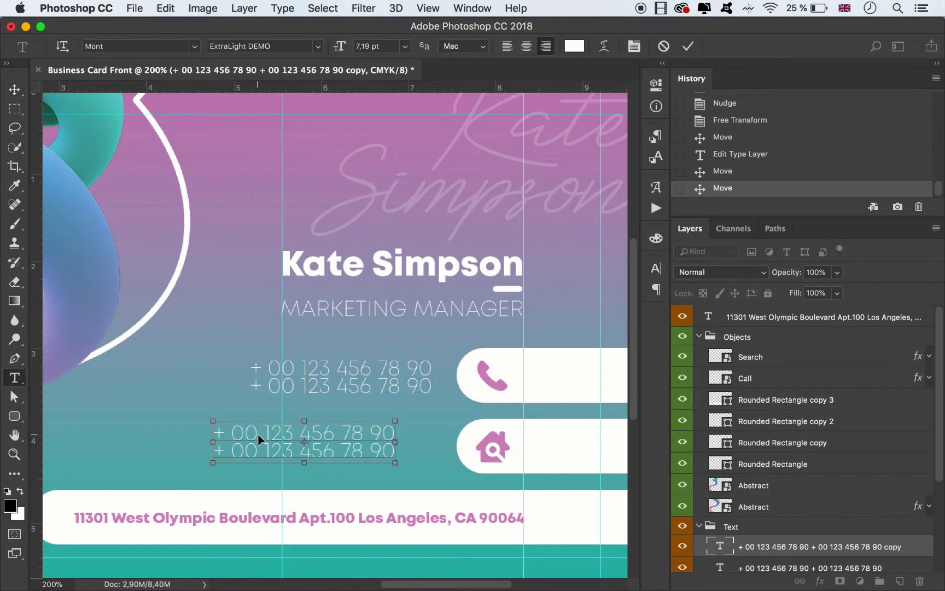
key(super+a)
key(Up)
key(super+a)
text(BU)
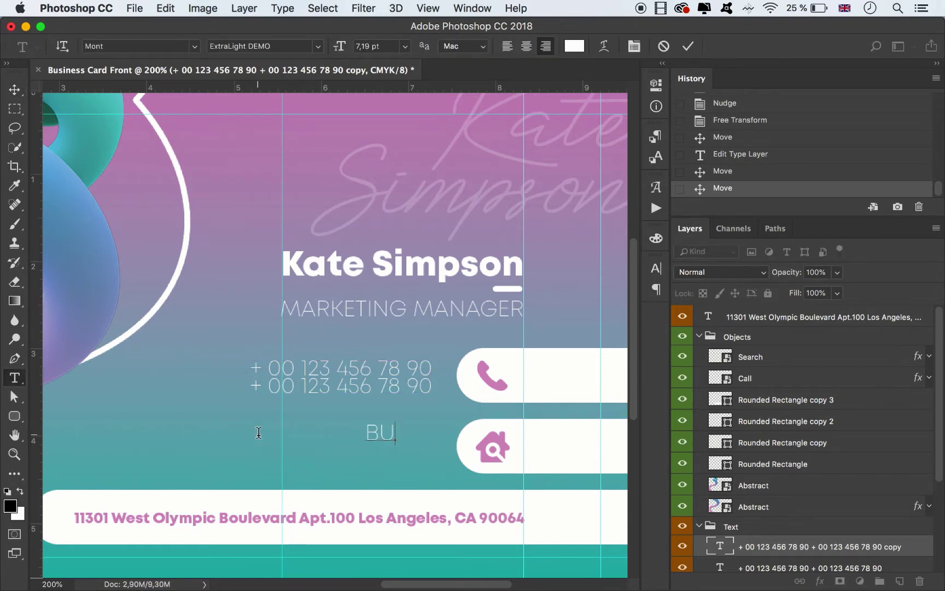
key(BackSpace)
key(BackSpace)
text(businessa)
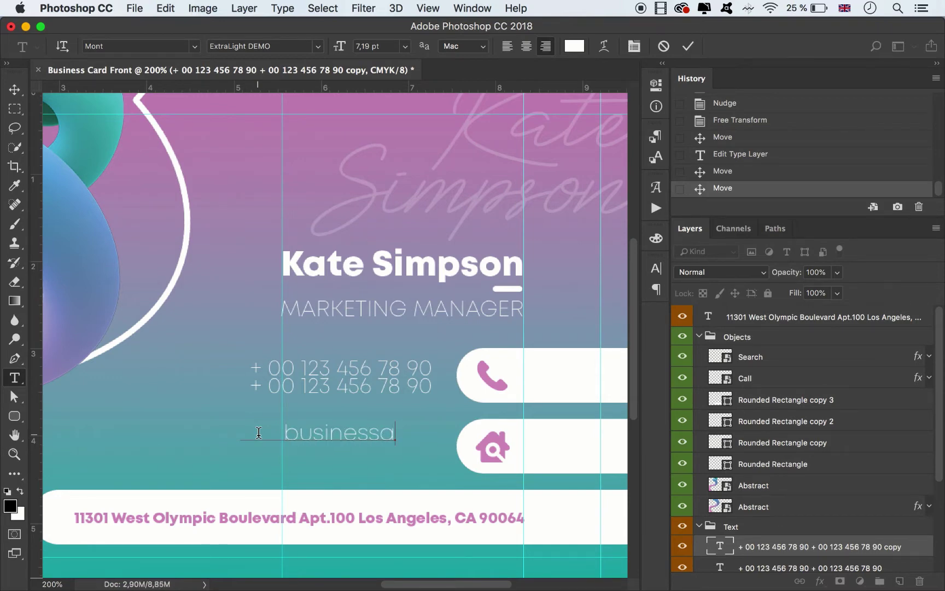
text(gency@)
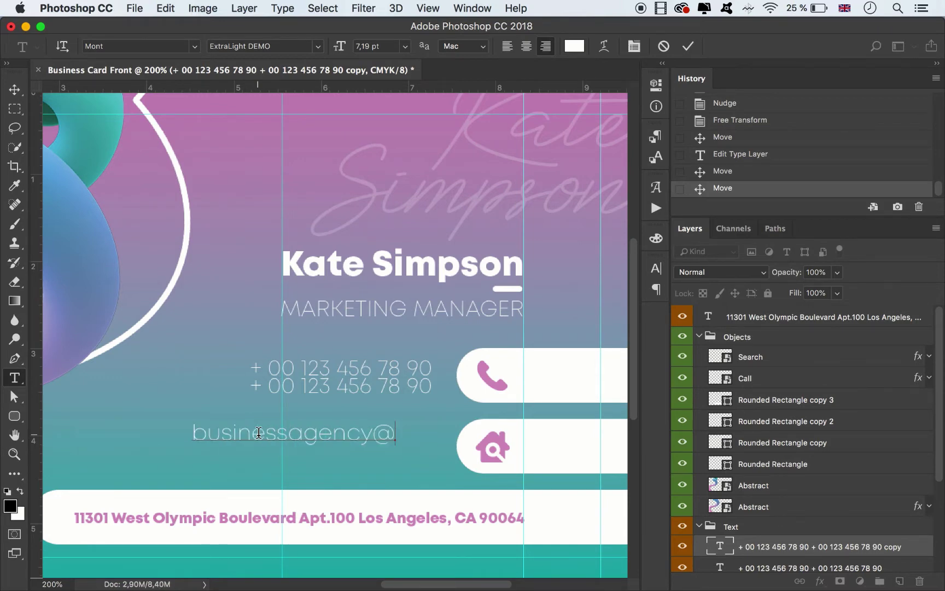
text(gm)
key(BackSpace)
key(BackSpace)
key(BackSpace)
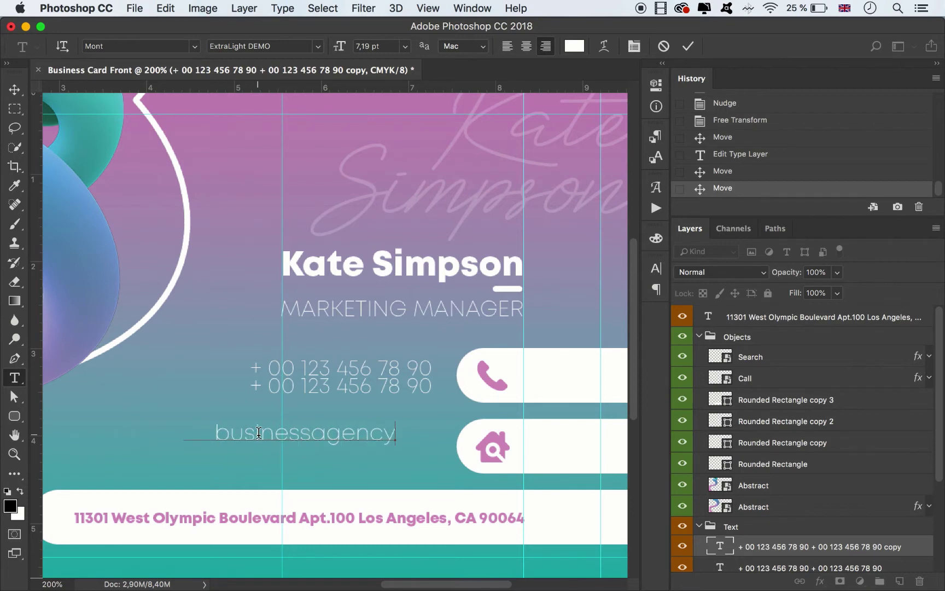
text(.com)
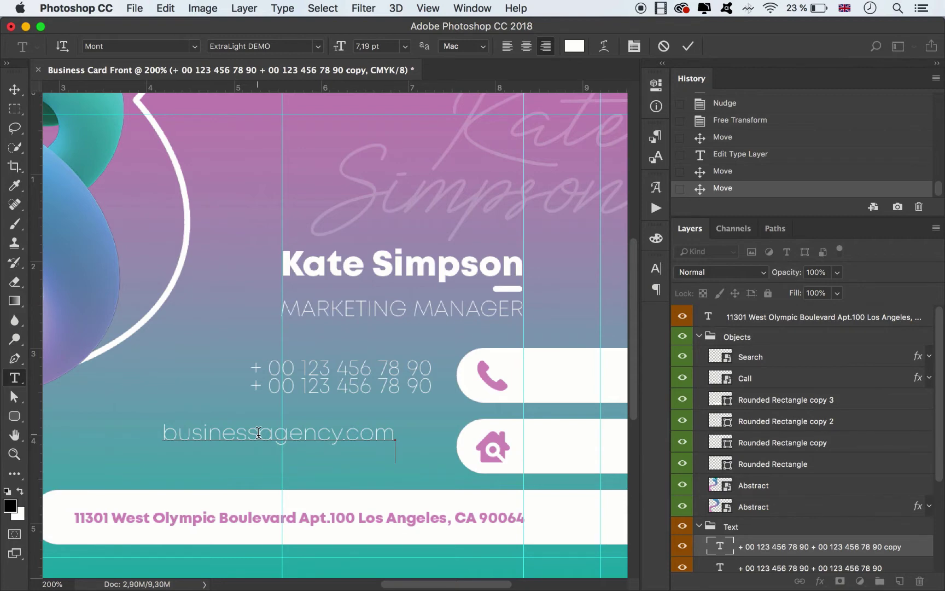
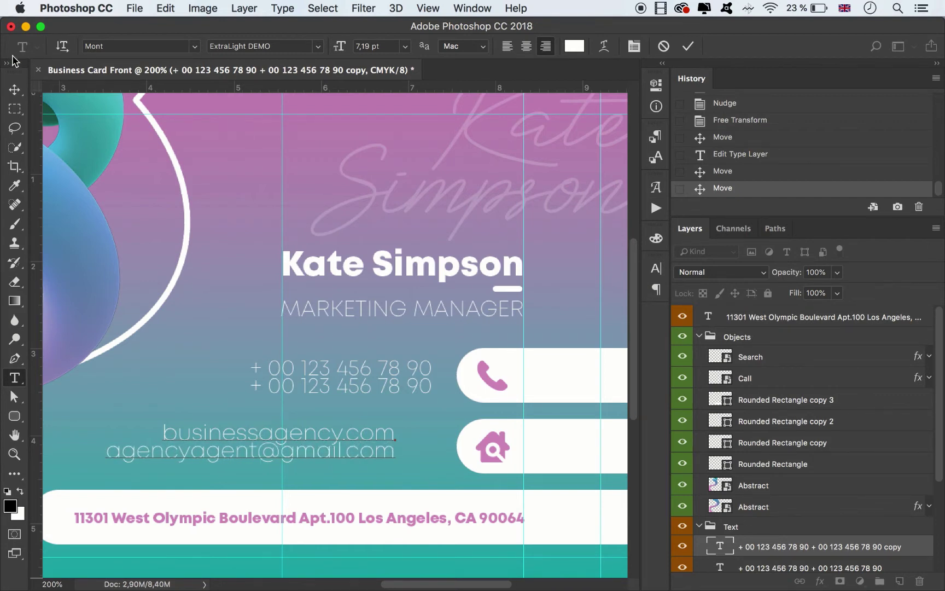
click(14, 90)
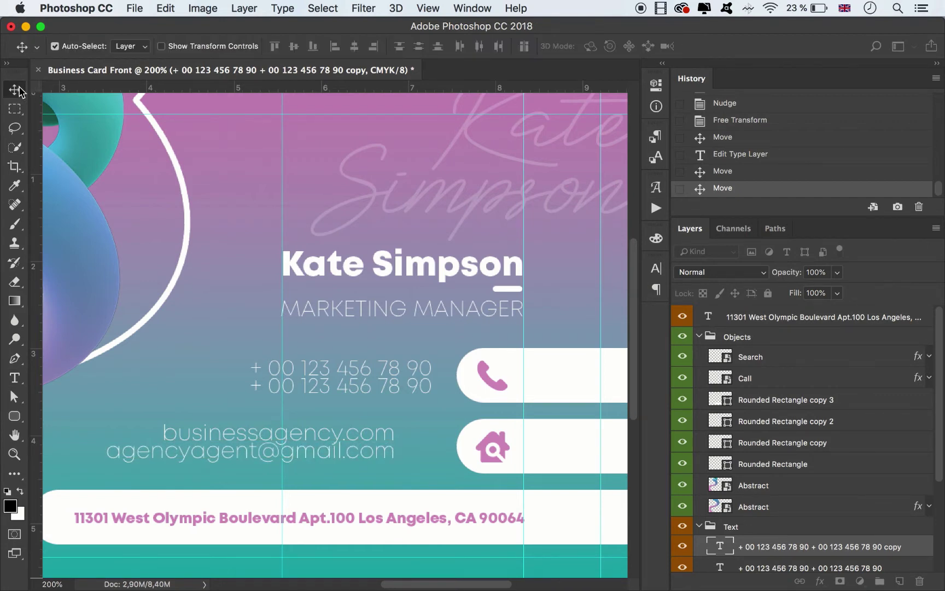
Nudge the email text right and remove the two vertical guides from the card.
drag(363, 437, 398, 440)
click(563, 300)
key(super+minus)
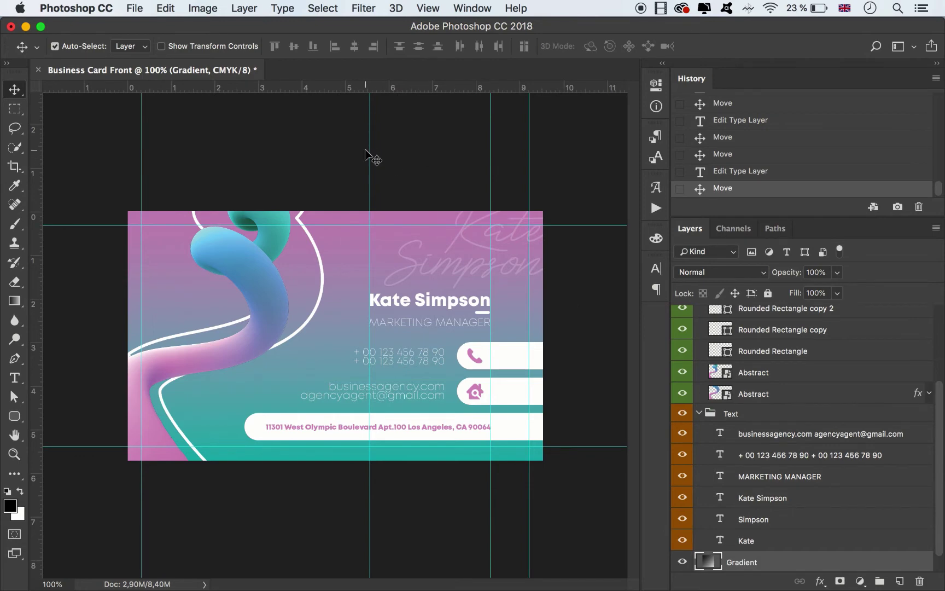
drag(369, 152, 7, 184)
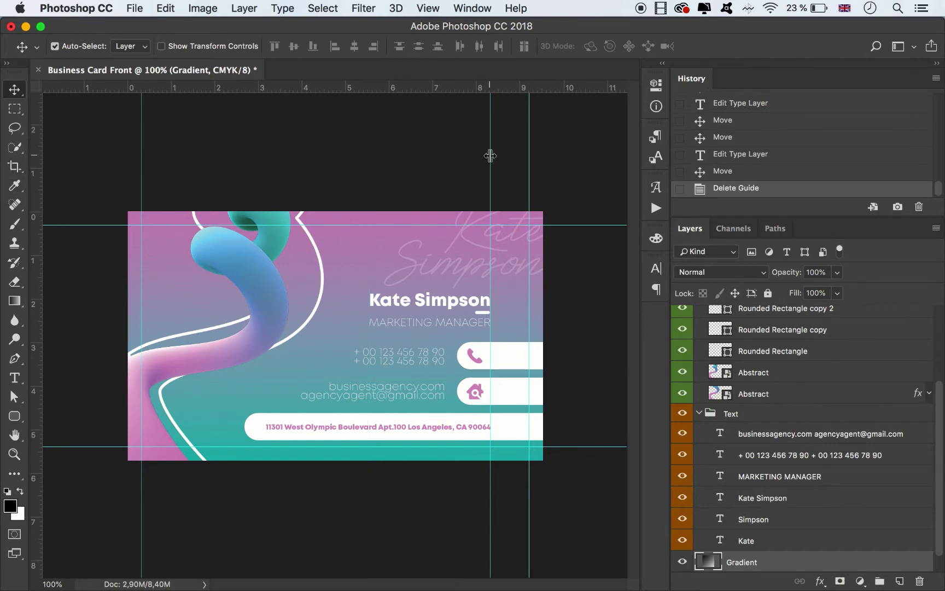
drag(490, 156, 8, 137)
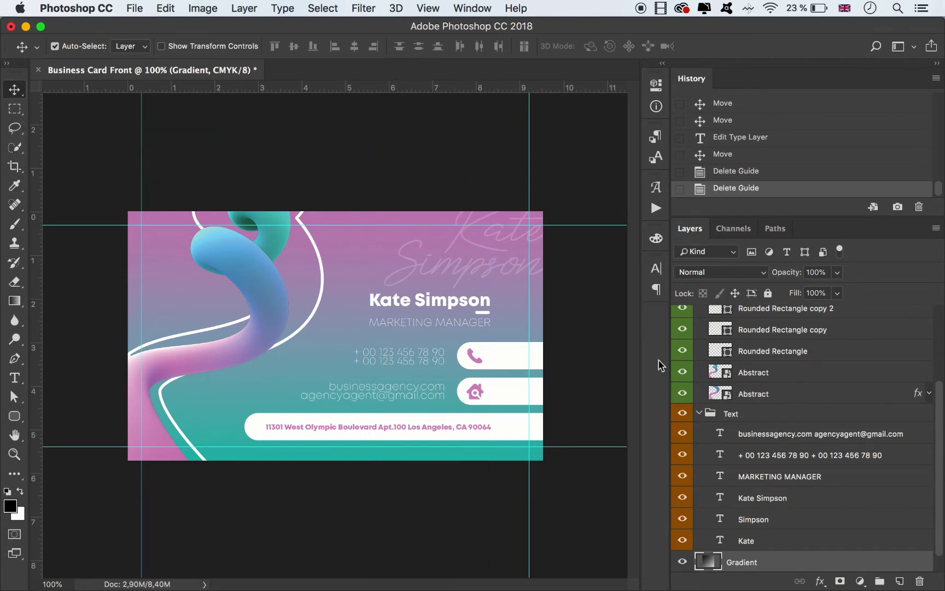
Group the Gradient and Background layers into a group named Background.
click(573, 363)
scroll(748, 507, down, 1)
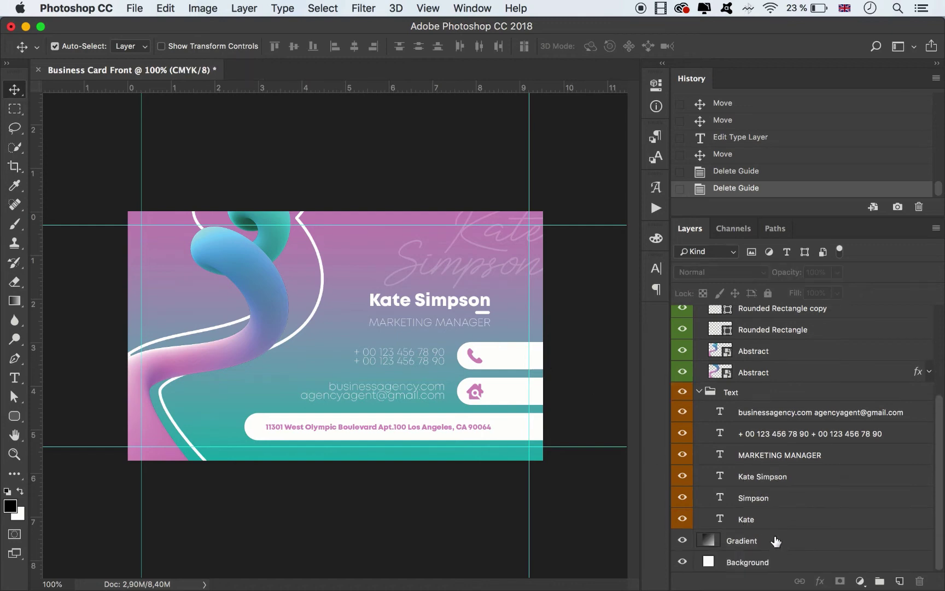
click(757, 563)
shift+click(764, 547)
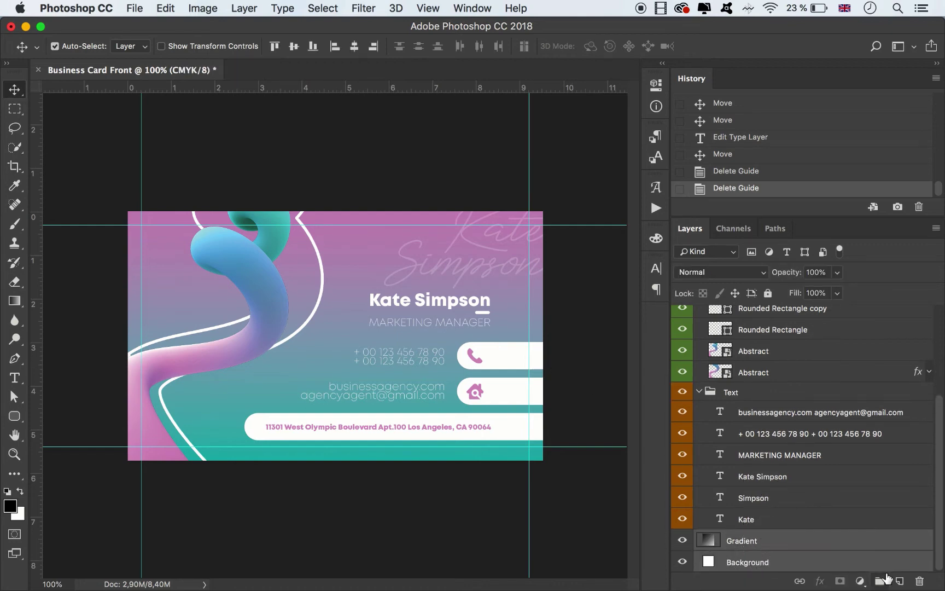
click(880, 581)
right_click(682, 564)
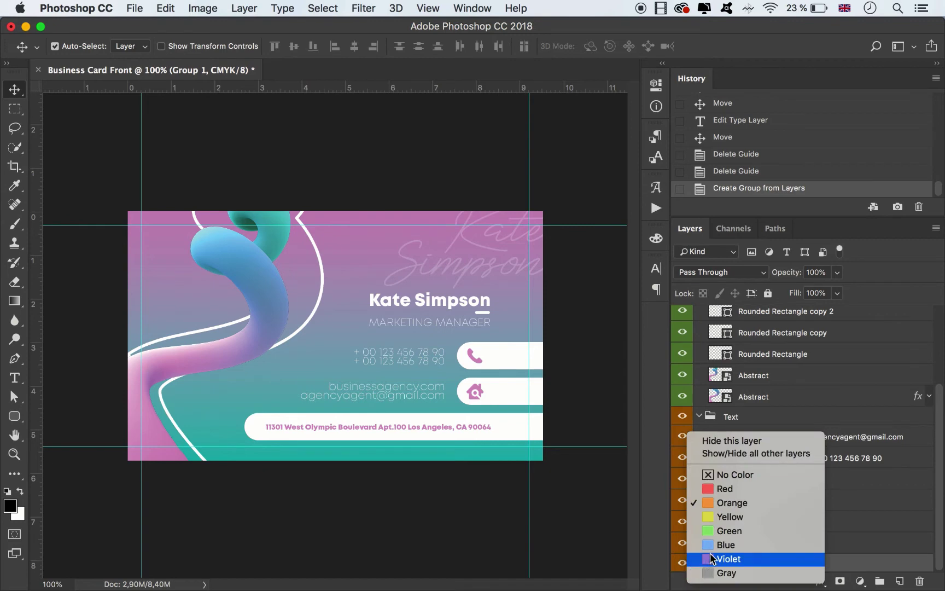
double_click(742, 561)
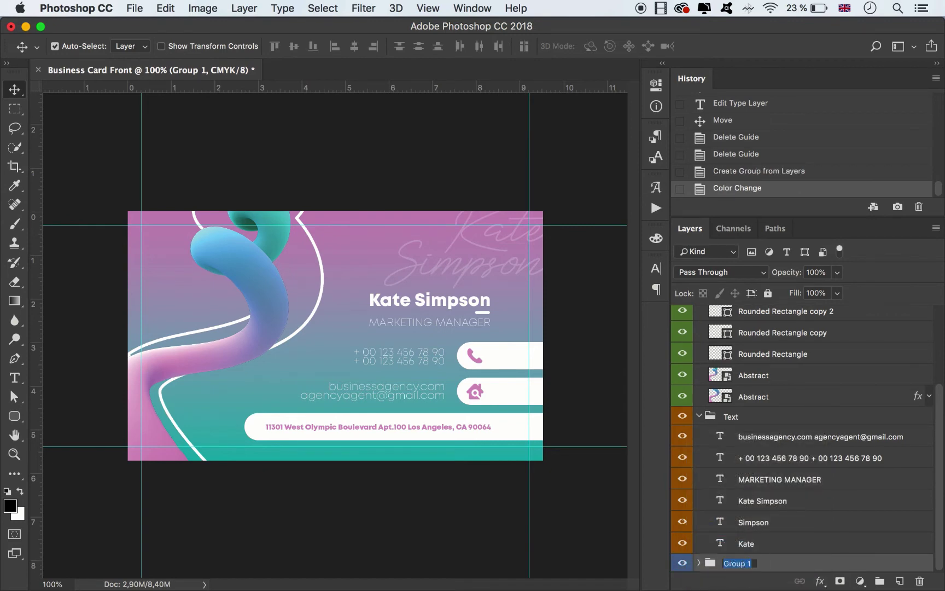
text(Background)
key(Return)
Rename Rounded Rectangle copy, copy 2 and copy 3 to the shared name Rounded Rectangle.
click(699, 417)
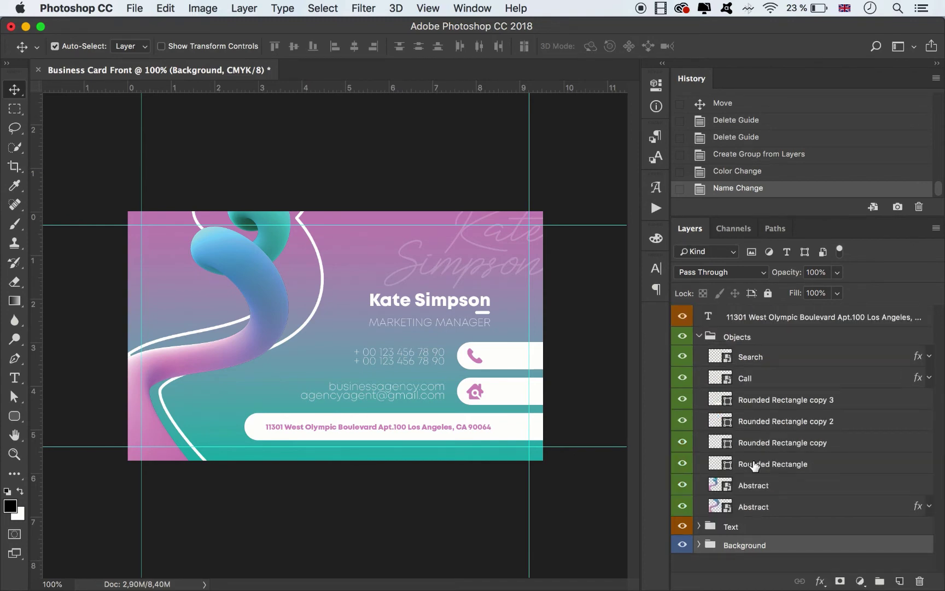
double_click(786, 465)
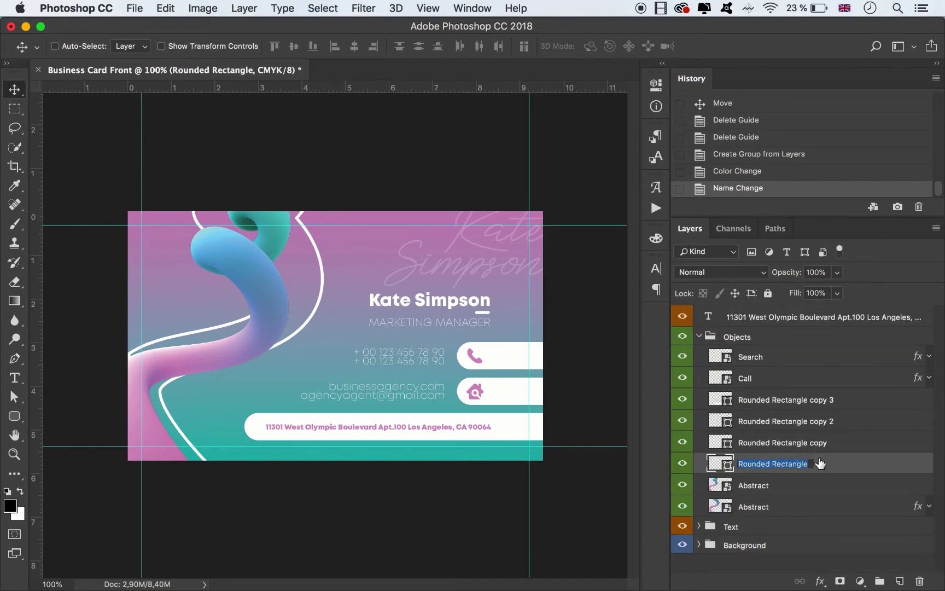
key(super+c)
double_click(800, 442)
key(super+v)
double_click(784, 417)
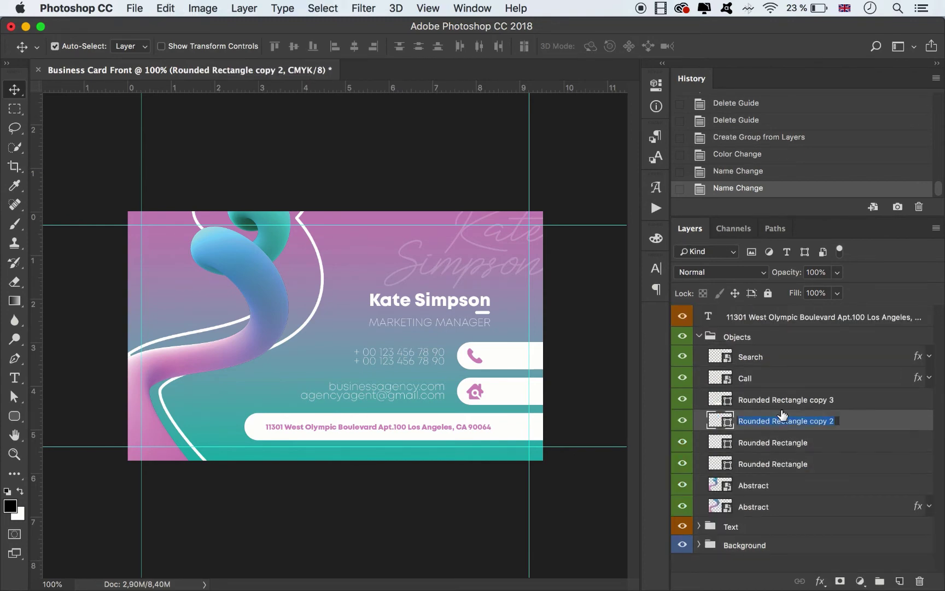
key(super+v)
key(Return)
double_click(785, 399)
key(super+v)
key(Return)
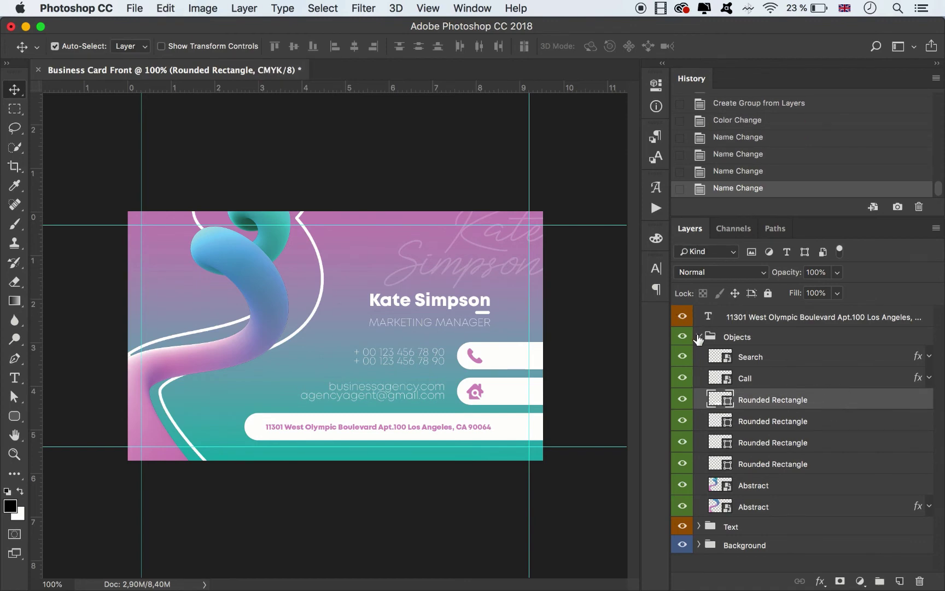
Create an orange-labelled Text group and move the address layer into it.
click(699, 337)
click(733, 320)
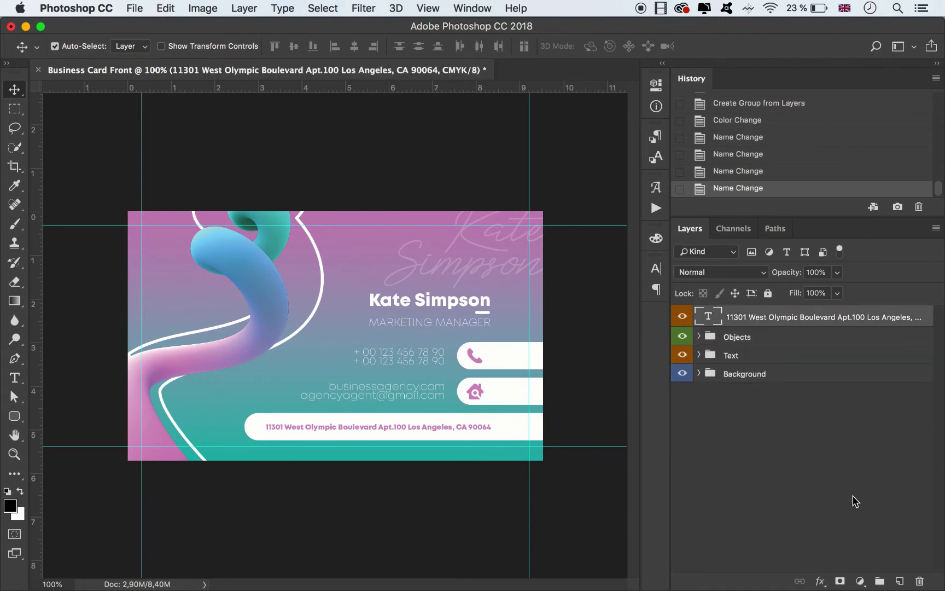
click(879, 580)
right_click(682, 315)
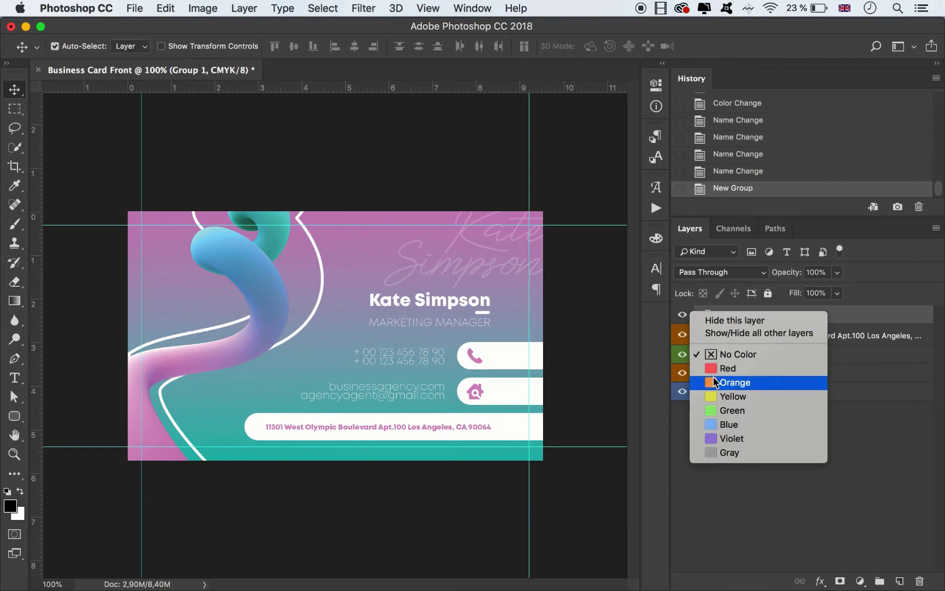
click(716, 382)
double_click(739, 318)
text(Text)
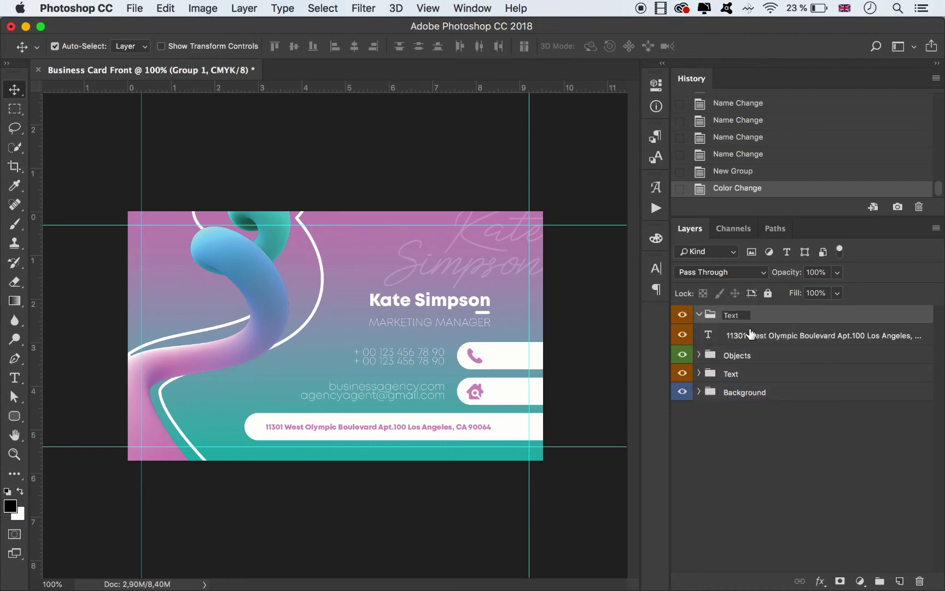
key(Return)
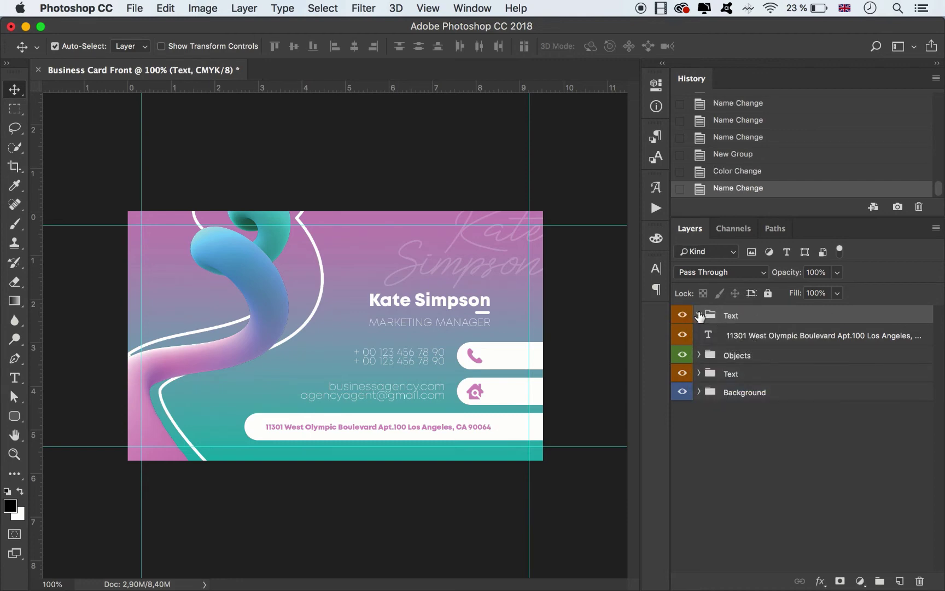
click(698, 314)
mouse_move(714, 335)
mouse_down()
mouse_move(725, 322)
mouse_move(714, 315)
mouse_up()
Export the card via Save for Web as PNG-24 named Business-Card-Back.png, then hide the guides.
click(135, 7)
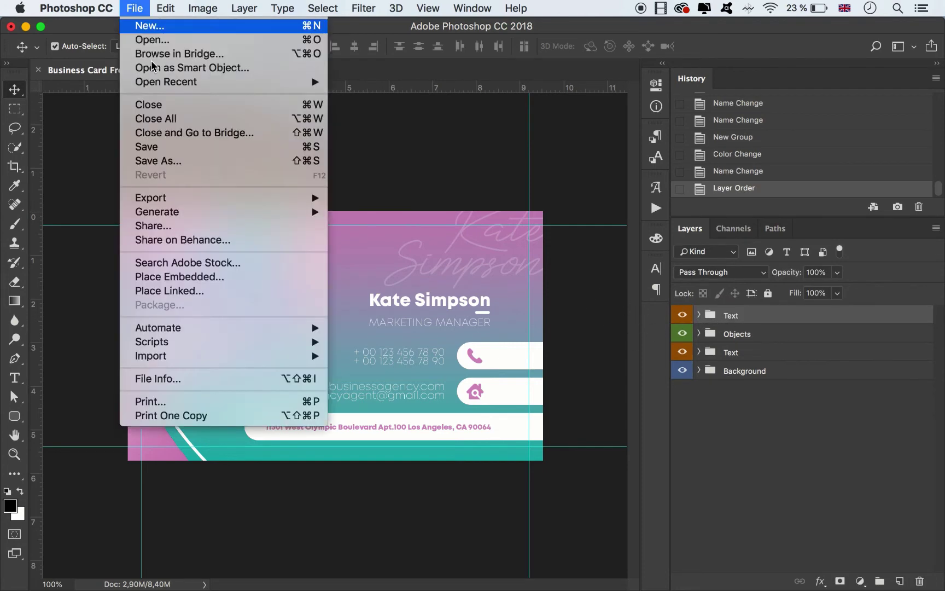
mouse_move(311, 205)
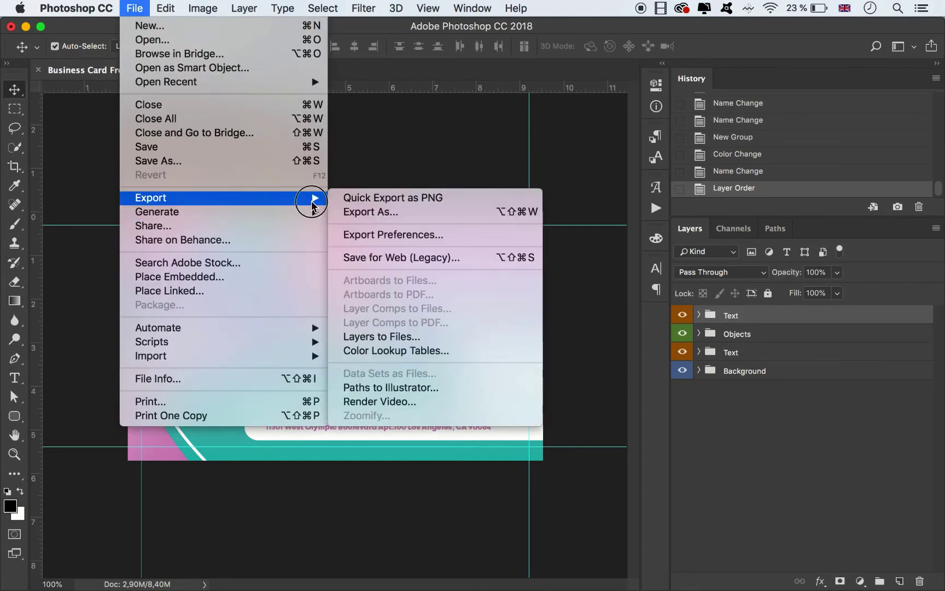
click(376, 257)
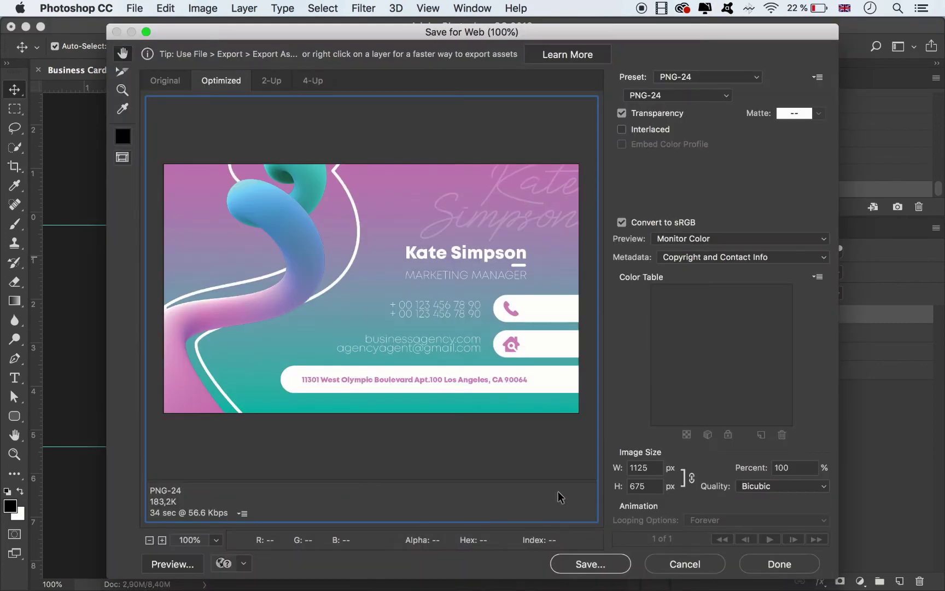
click(586, 563)
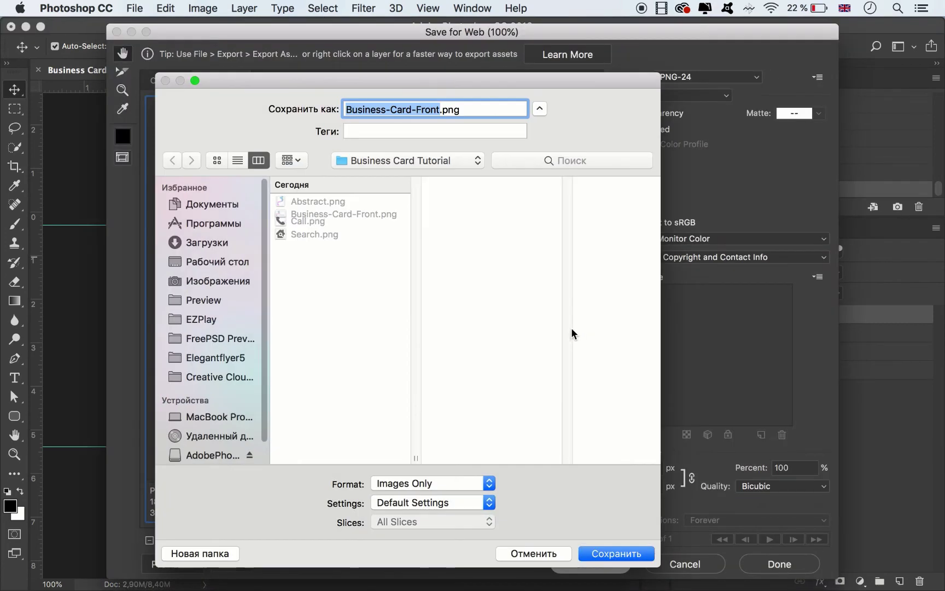
click(441, 110)
key(BackSpace)
key(BackSpace)
key(BackSpace)
key(BackSpace)
key(BackSpace)
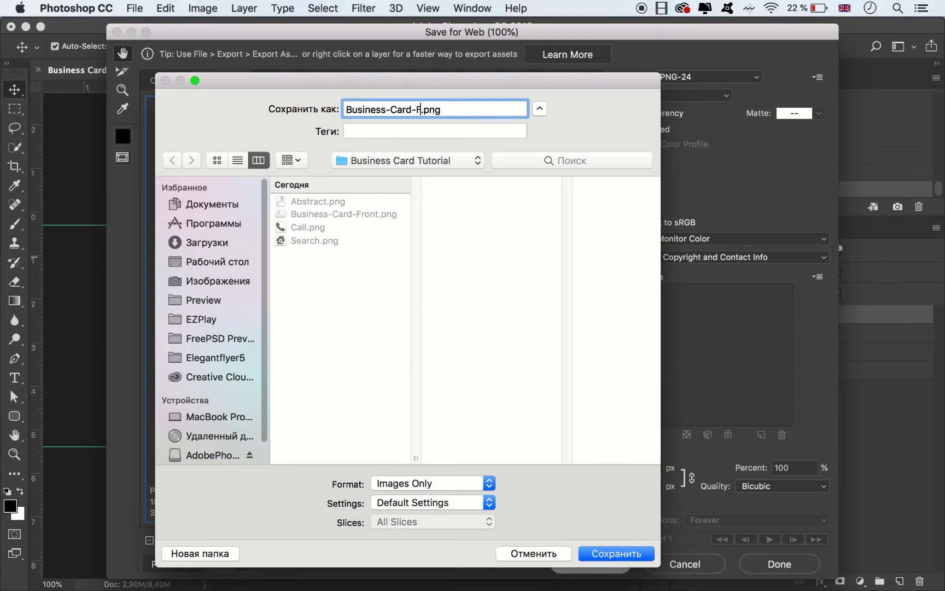
text(Back)
click(612, 554)
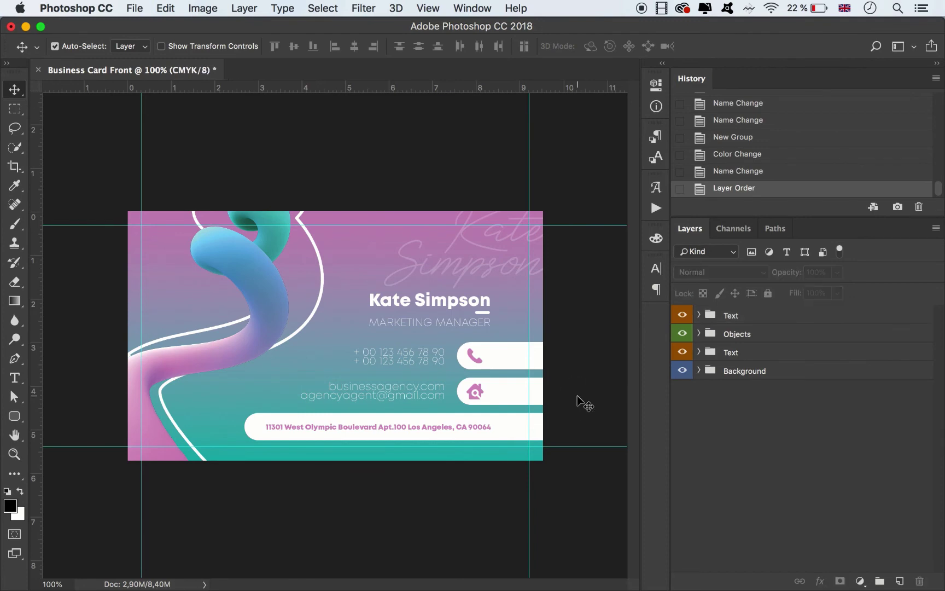
key(super+semicolon)
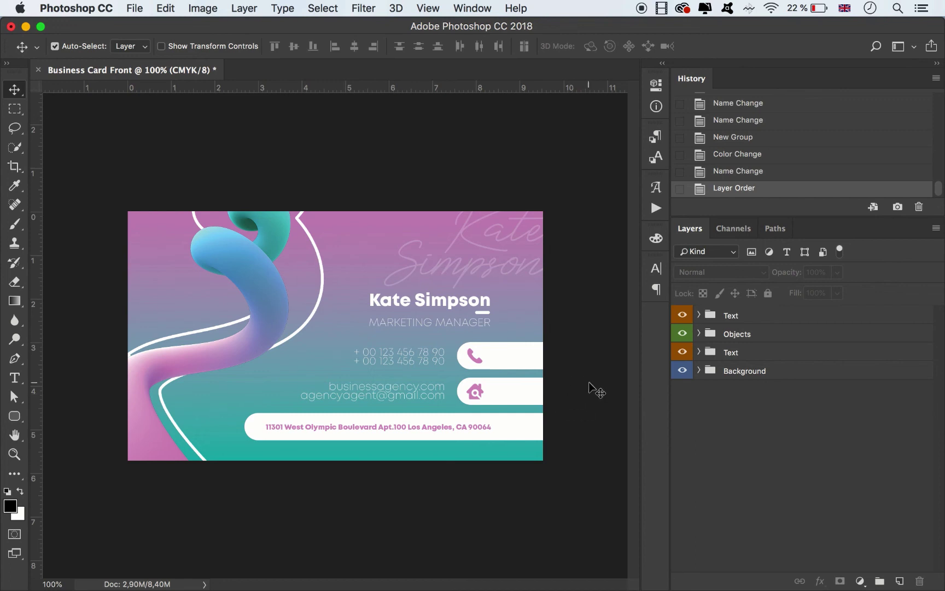
click(134, 8)
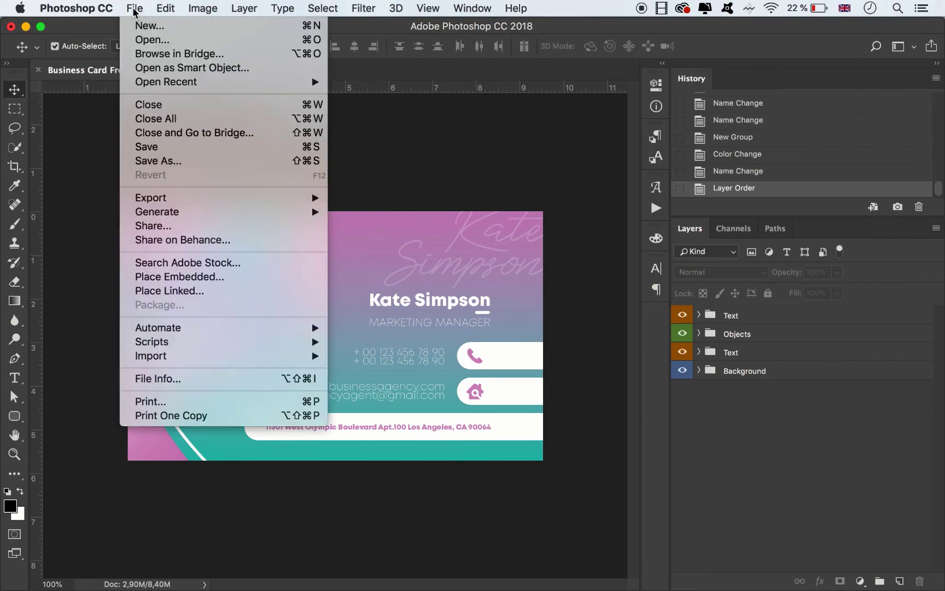